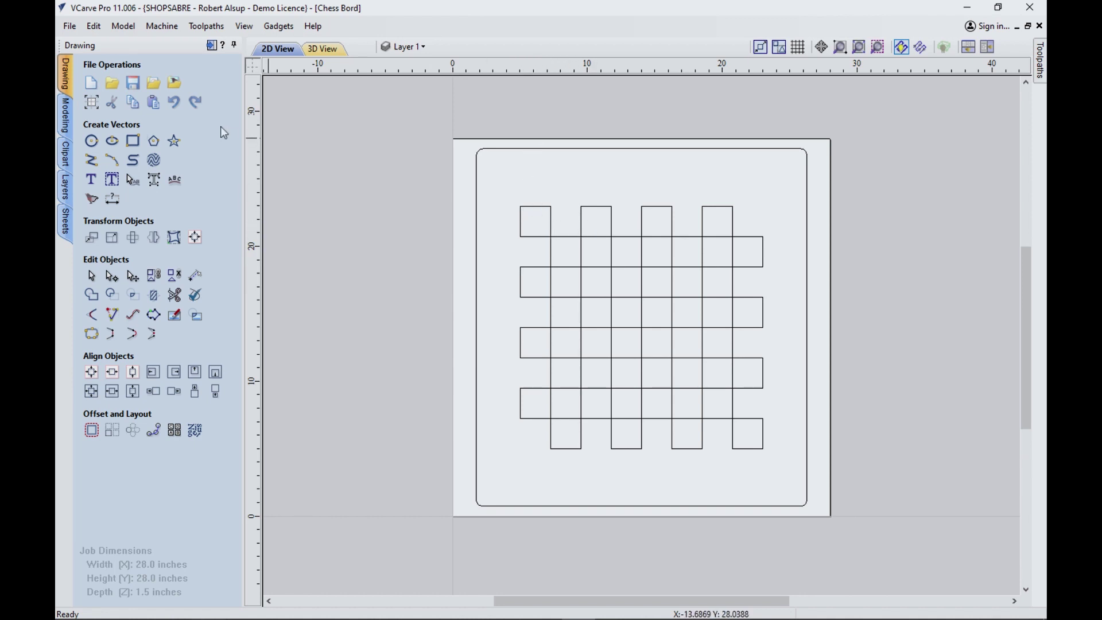
# Open Job Setup to review the single-sided 28 x 28 x 1.5 inch chessboard job.
pyautogui.click(98, 107)
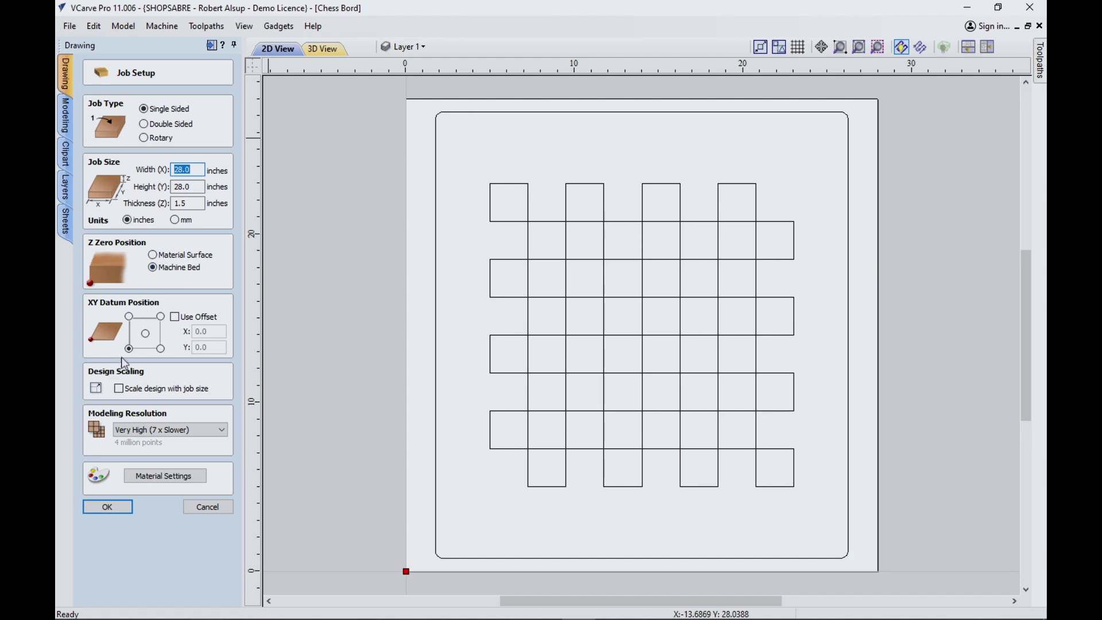
# Accept the job settings unchanged and pin the Toolpaths panel open.
pyautogui.click(101, 508)
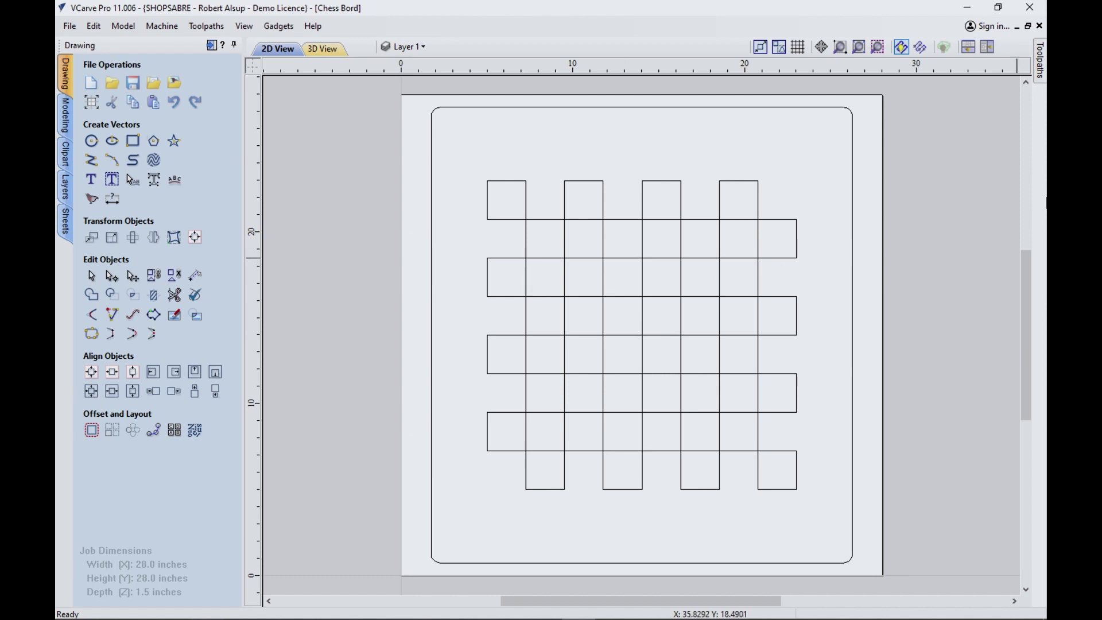
pyautogui.click(1040, 63)
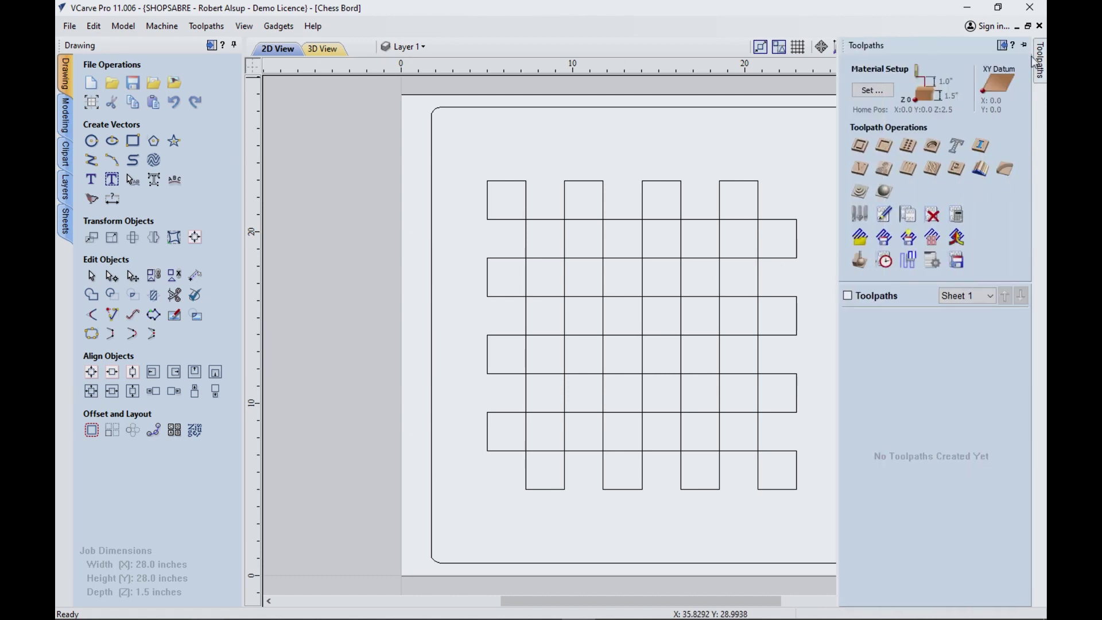
pyautogui.click(1025, 46)
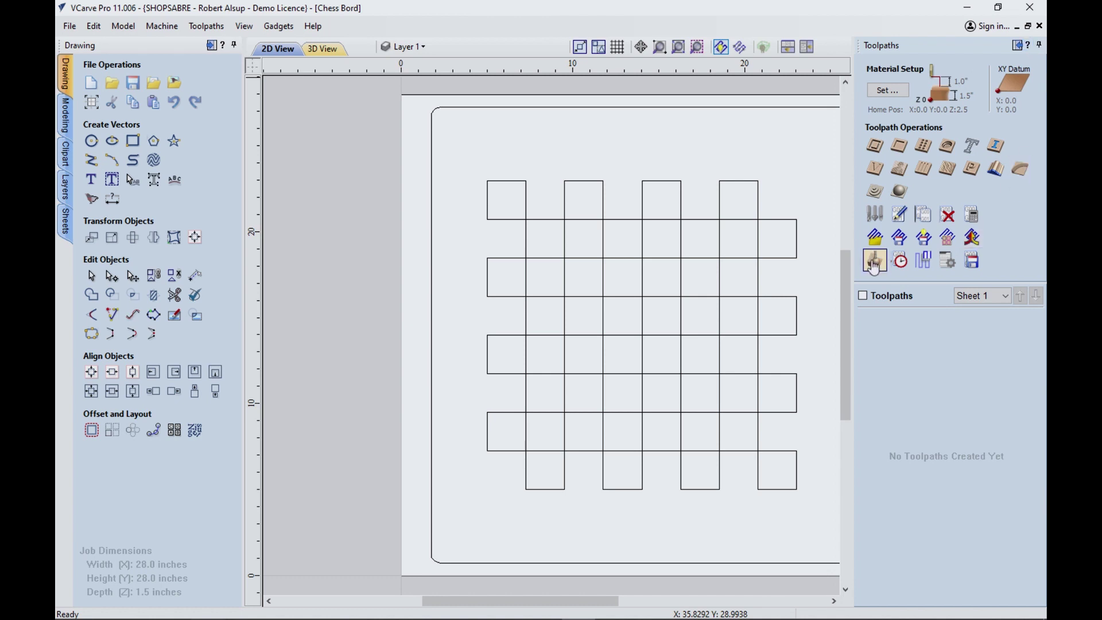
# Load the Walnut Pockets toolpath template and edit its V-Carve 1 toolpath.
pyautogui.click(872, 238)
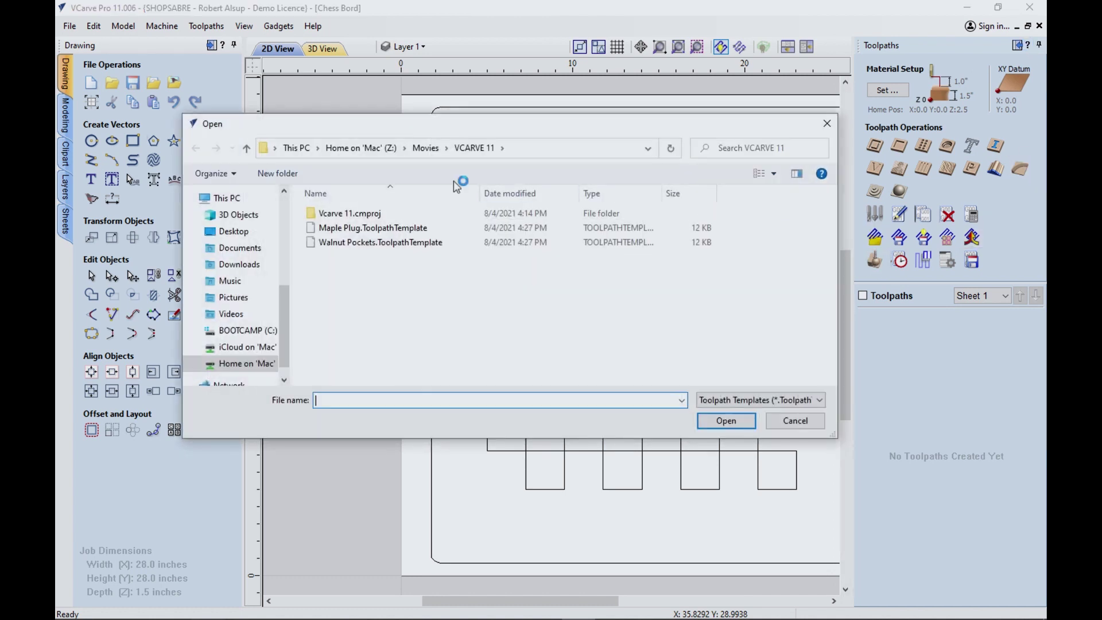
pyautogui.click(374, 245)
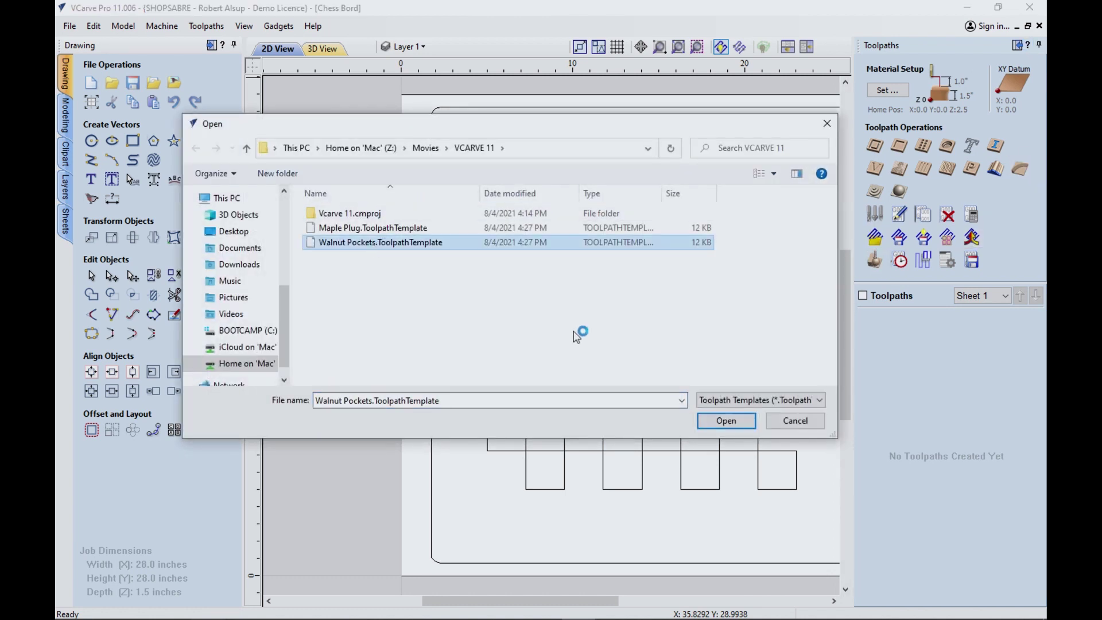
pyautogui.click(726, 421)
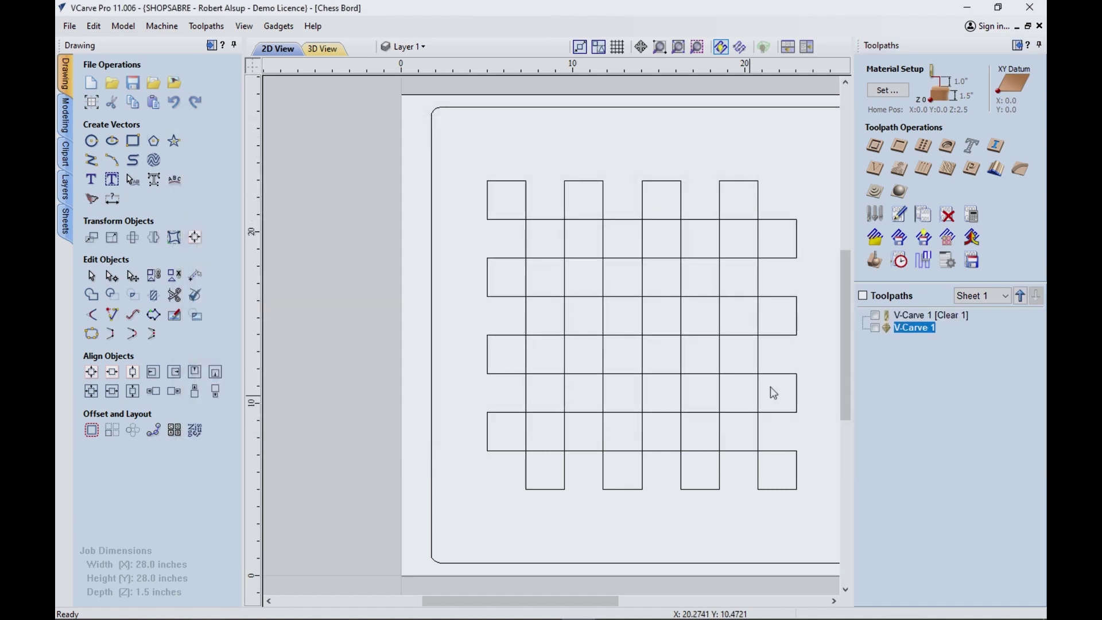
pyautogui.click(876, 327)
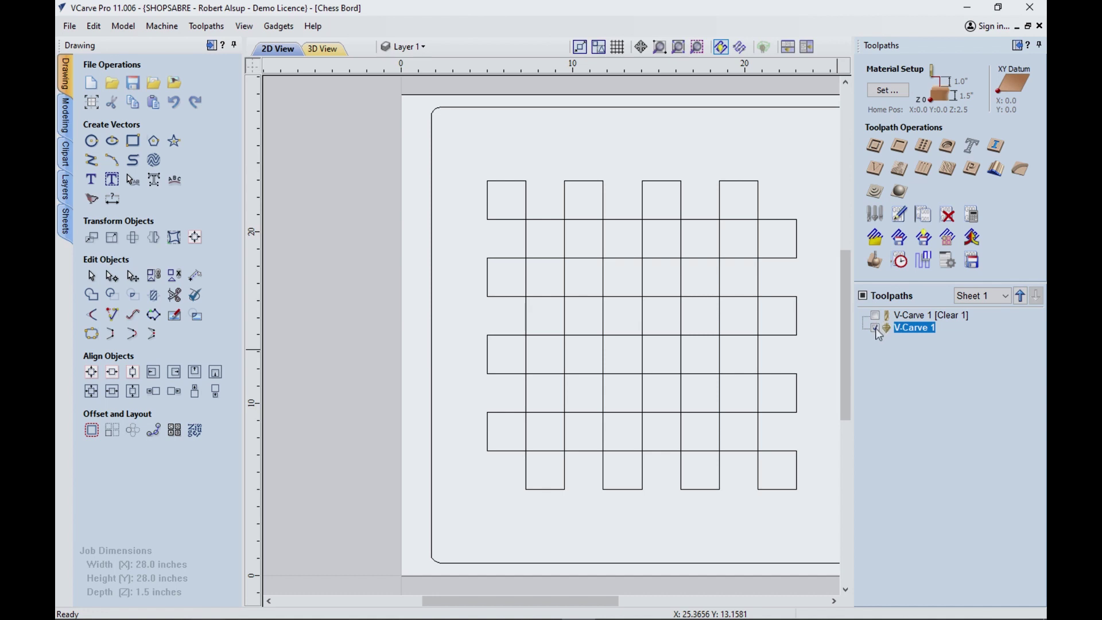
pyautogui.doubleClick(911, 315)
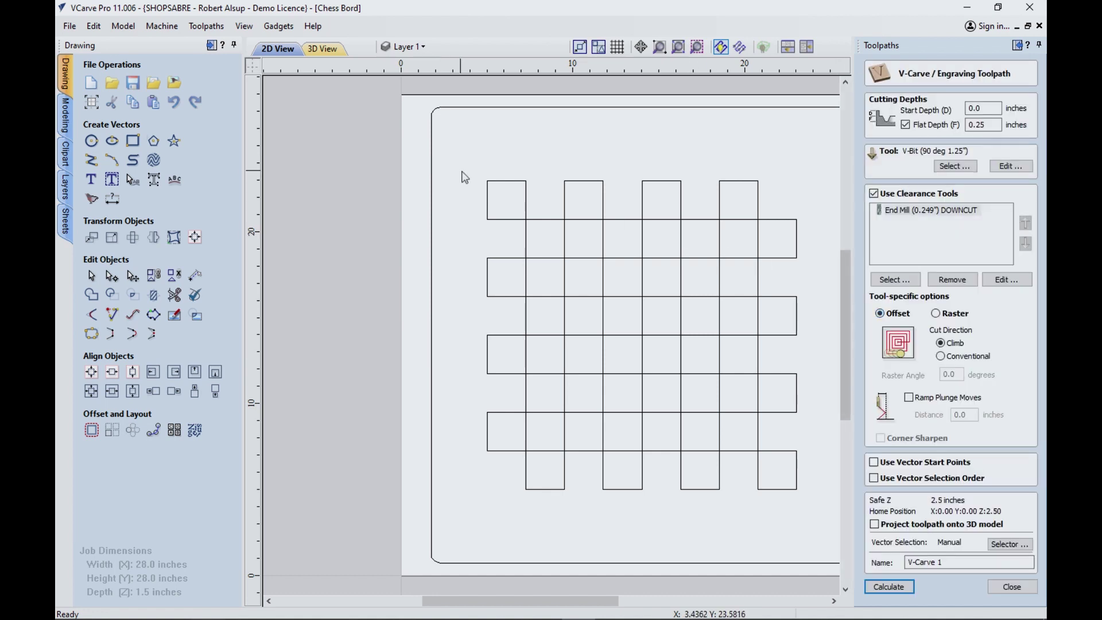
# Select the chessboard squares in the top four rows for V-Carve 1.
pyautogui.click(502, 182)
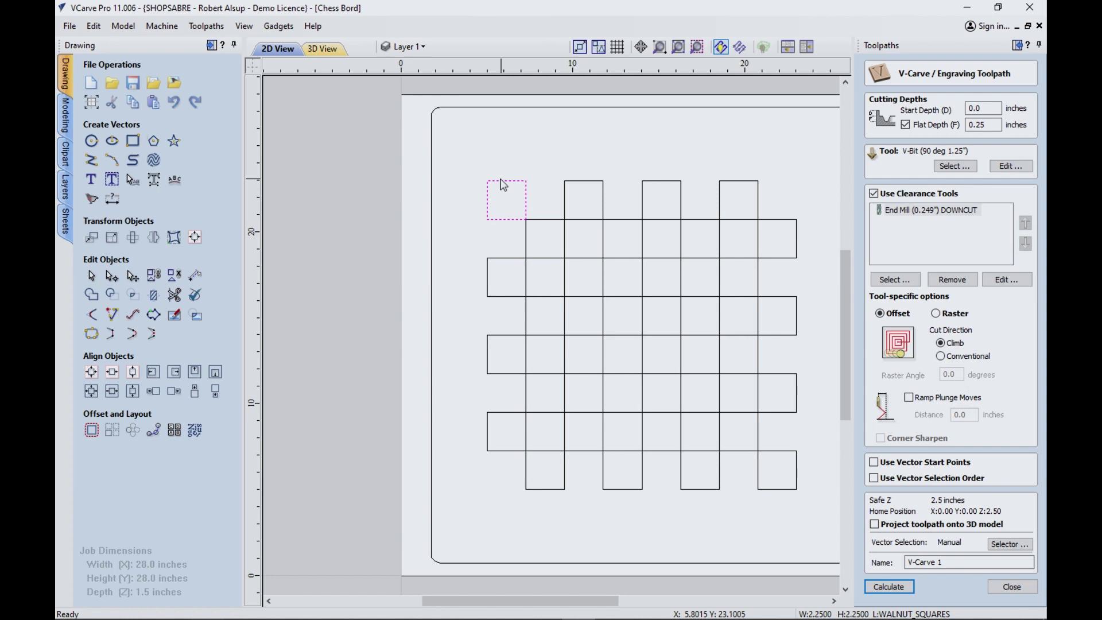
pyautogui.keyDown('shift'); pyautogui.click(583, 183); pyautogui.keyUp('shift')
pyautogui.keyDown('shift'); pyautogui.click(668, 188); pyautogui.keyUp('shift')
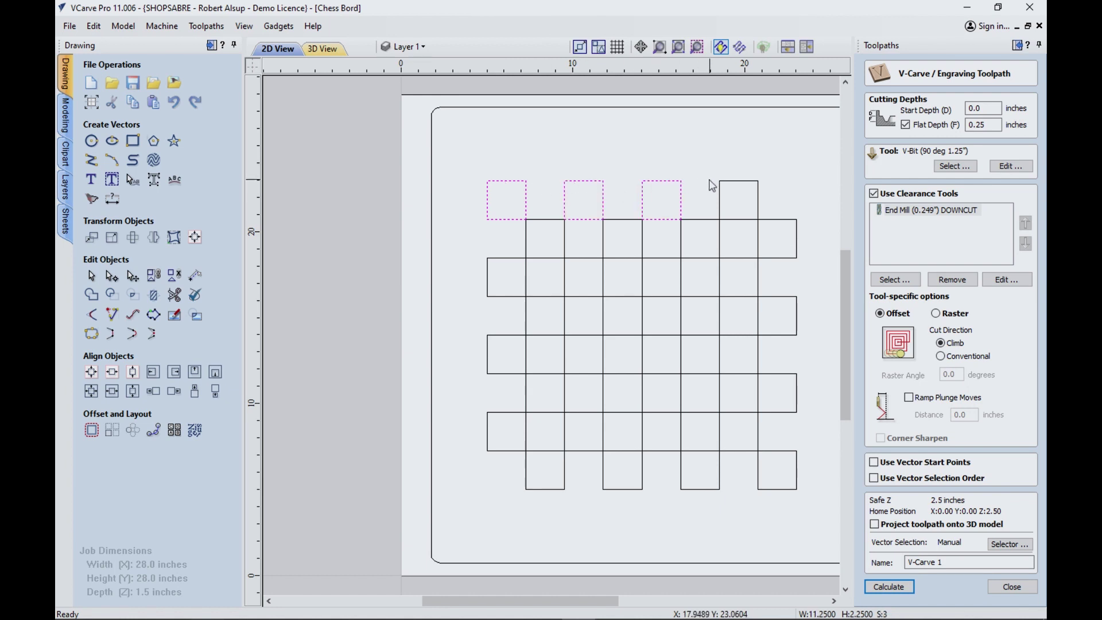
pyautogui.keyDown('shift'); pyautogui.click(731, 186); pyautogui.keyUp('shift')
pyautogui.keyDown('shift'); pyautogui.click(555, 258); pyautogui.keyUp('shift')
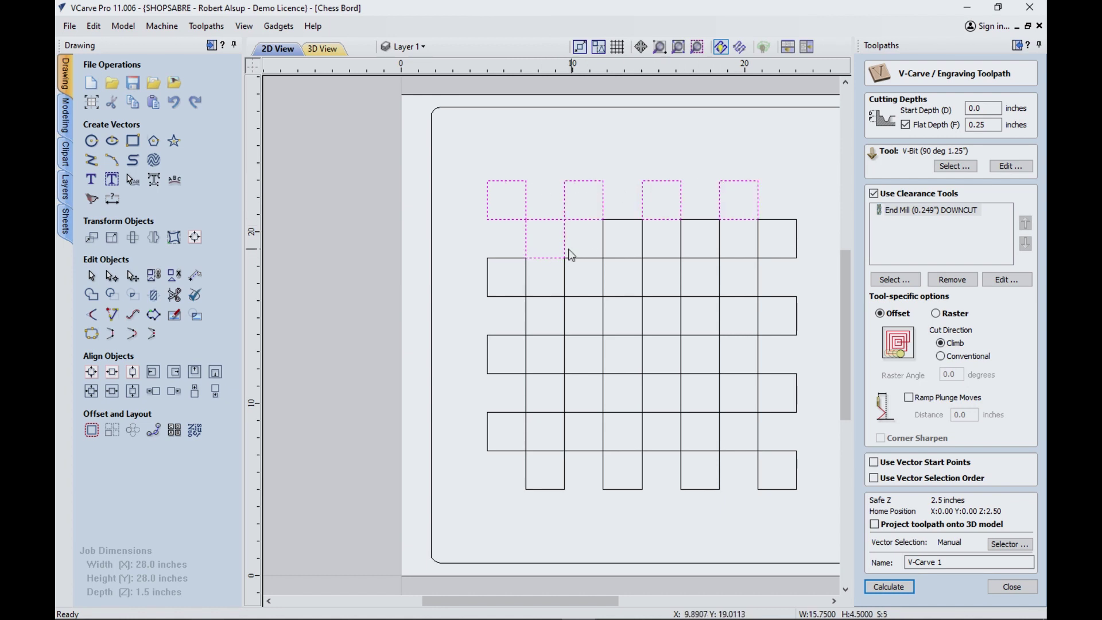
pyautogui.keyDown('shift'); pyautogui.click(572, 258); pyautogui.keyUp('shift')
pyautogui.keyDown('shift'); pyautogui.click(623, 258); pyautogui.keyUp('shift')
pyautogui.keyDown('shift'); pyautogui.click(700, 258); pyautogui.keyUp('shift')
pyautogui.keyDown('shift'); pyautogui.click(760, 258); pyautogui.keyUp('shift')
pyautogui.keyDown('shift'); pyautogui.click(756, 276); pyautogui.keyUp('shift')
pyautogui.keyDown('shift'); pyautogui.click(681, 287); pyautogui.keyUp('shift')
pyautogui.keyDown('shift'); pyautogui.click(526, 292); pyautogui.keyUp('shift')
pyautogui.keyDown('shift'); pyautogui.click(528, 326); pyautogui.keyUp('shift')
pyautogui.keyDown('shift'); pyautogui.click(700, 322); pyautogui.keyUp('shift')
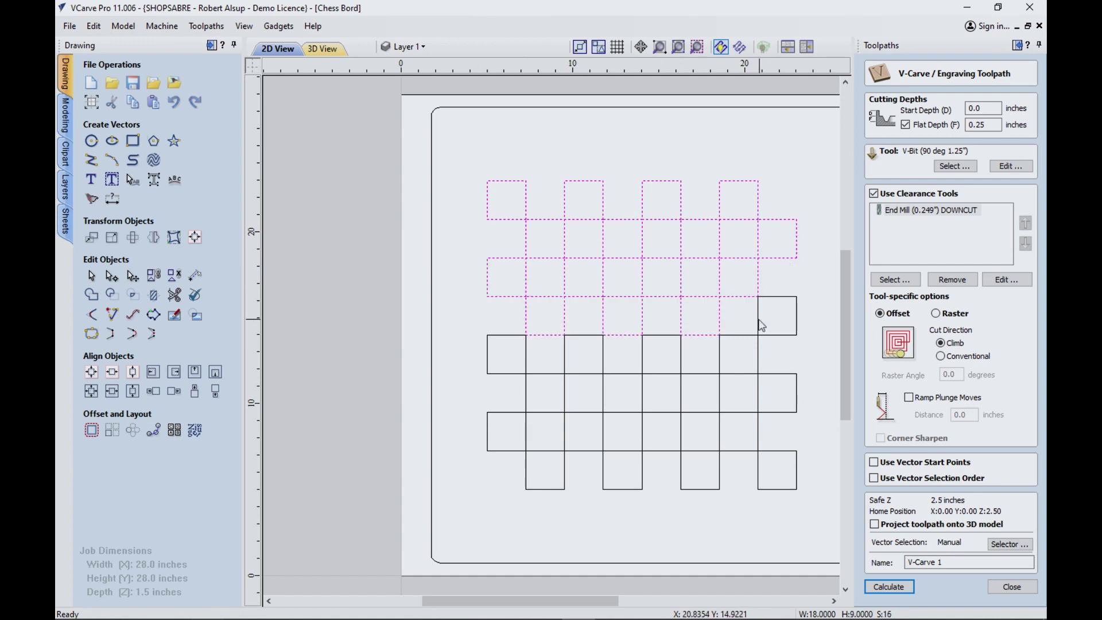
pyautogui.keyDown('shift'); pyautogui.click(777, 322); pyautogui.keyUp('shift')
pyautogui.keyDown('shift'); pyautogui.click(573, 362); pyautogui.keyUp('shift')
# Add the remaining lower-row squares, bringing the total to 32, and calculate V-Carve 1.
pyautogui.keyDown('shift'); pyautogui.click(660, 356); pyautogui.keyUp('shift')
pyautogui.keyDown('shift'); pyautogui.click(739, 355); pyautogui.keyUp('shift')
pyautogui.keyDown('shift'); pyautogui.click(530, 398); pyautogui.keyUp('shift')
pyautogui.keyDown('shift'); pyautogui.click(701, 396); pyautogui.keyUp('shift')
pyautogui.keyDown('shift'); pyautogui.click(771, 404); pyautogui.keyUp('shift')
pyautogui.keyDown('shift'); pyautogui.click(492, 432); pyautogui.keyUp('shift')
pyautogui.keyDown('shift'); pyautogui.click(587, 451); pyautogui.keyUp('shift')
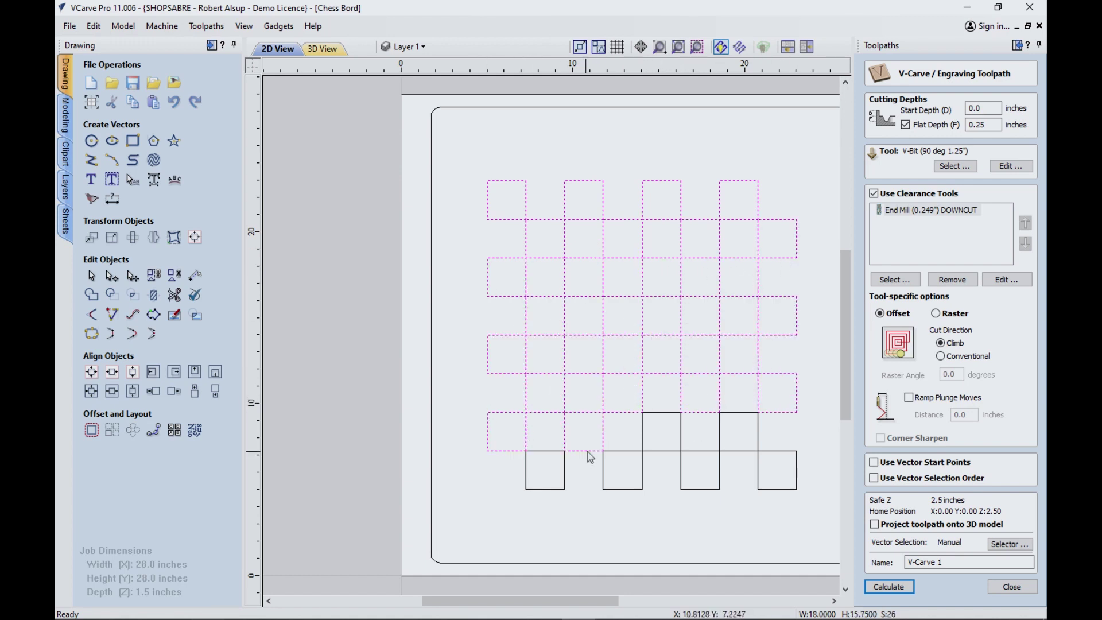
pyautogui.keyDown('shift'); pyautogui.click(652, 451); pyautogui.keyUp('shift')
pyautogui.keyDown('shift'); pyautogui.click(728, 452); pyautogui.keyUp('shift')
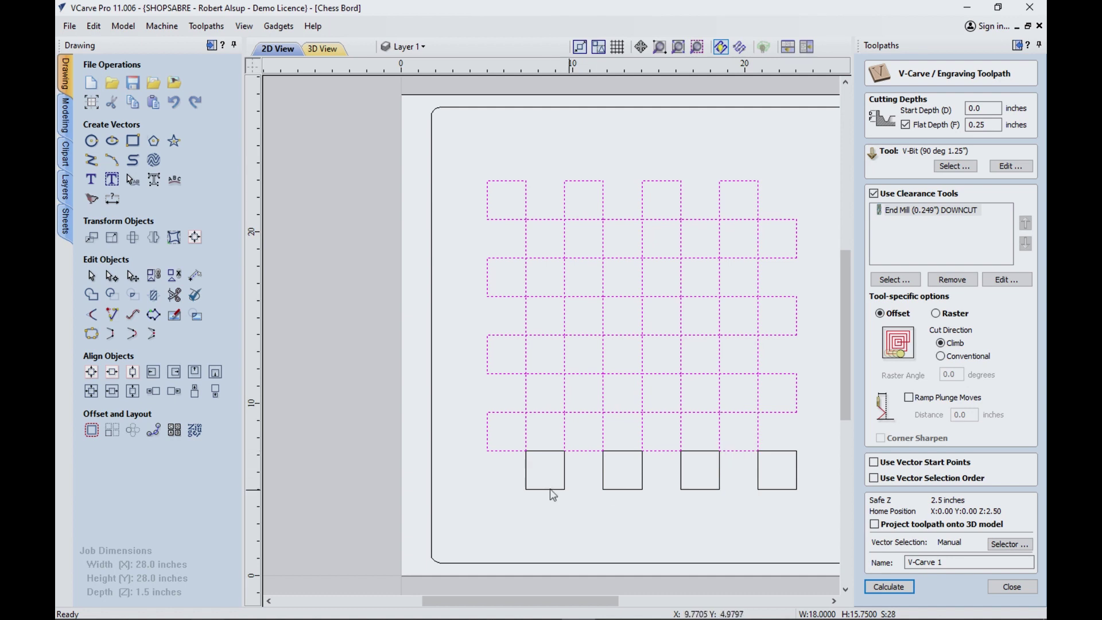
pyautogui.keyDown('shift'); pyautogui.click(547, 490); pyautogui.keyUp('shift')
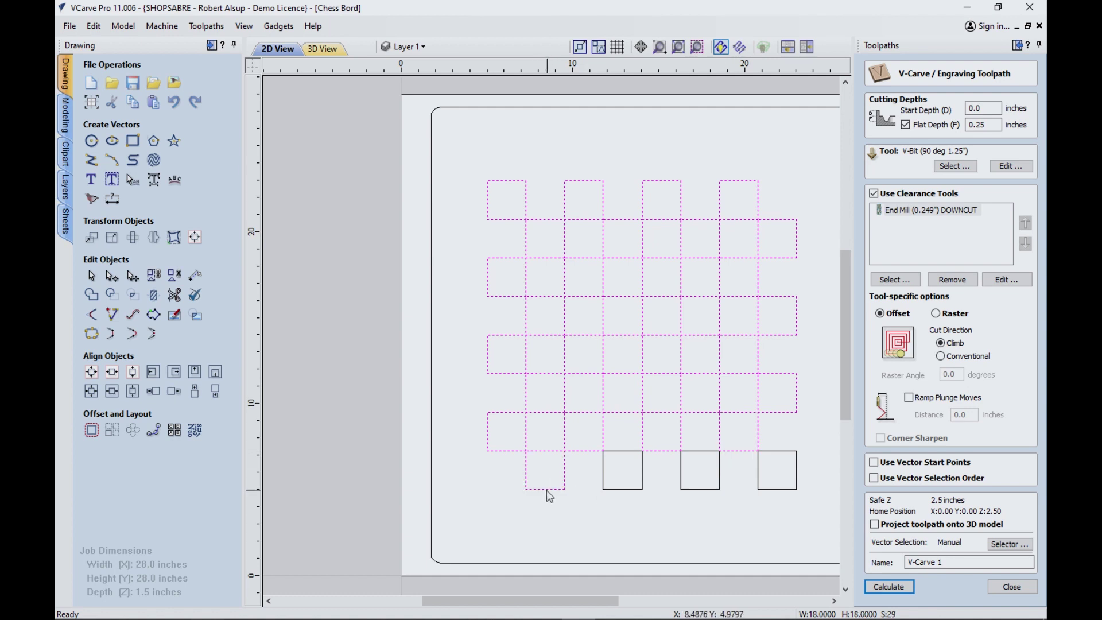
pyautogui.keyDown('shift'); pyautogui.click(613, 490); pyautogui.keyUp('shift')
pyautogui.keyDown('shift'); pyautogui.click(708, 495); pyautogui.keyUp('shift')
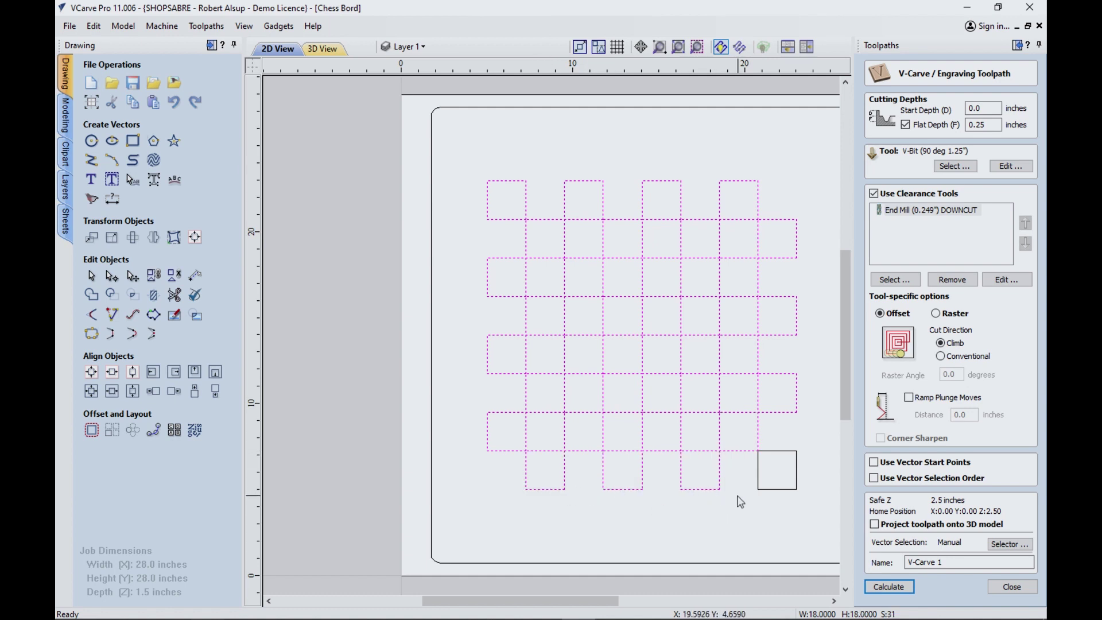
pyautogui.keyDown('shift'); pyautogui.click(765, 491); pyautogui.keyUp('shift')
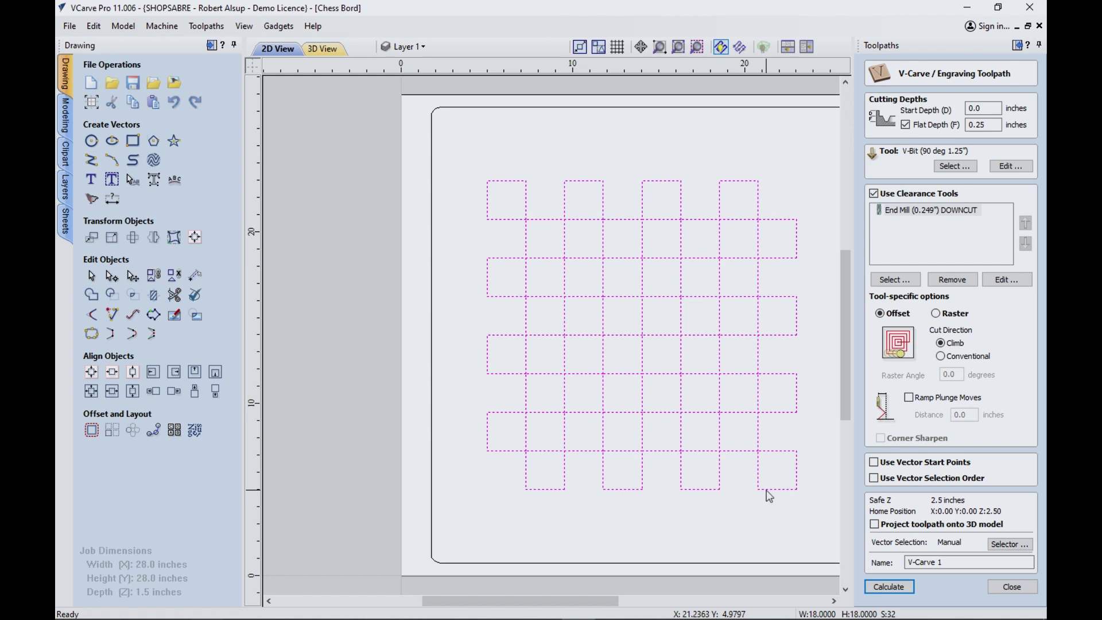
pyautogui.click(889, 586)
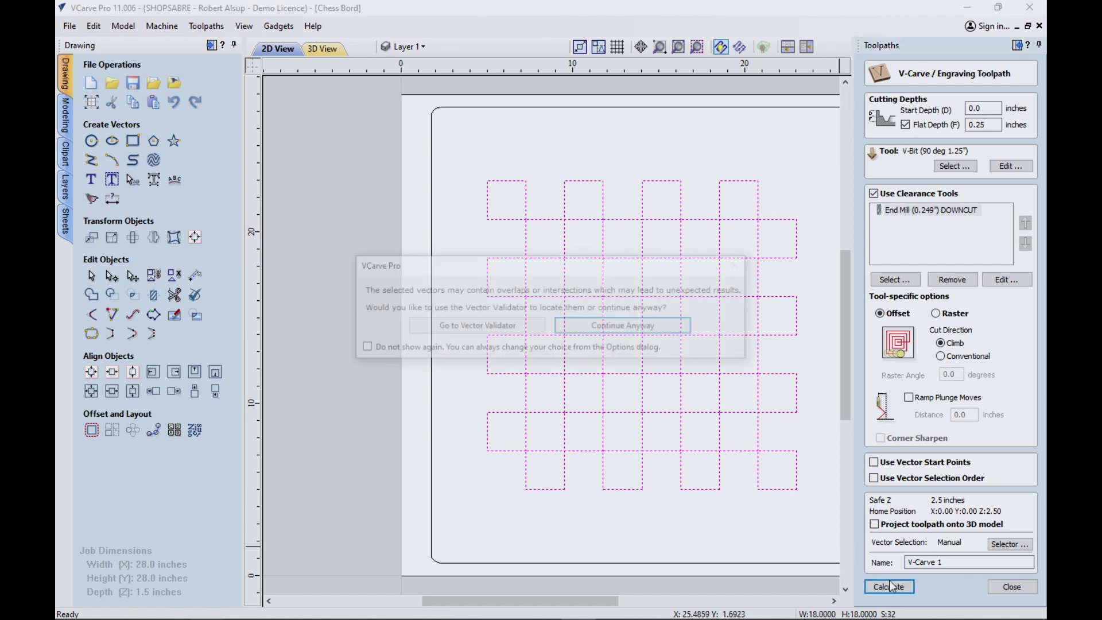
# Continue past the overlap warning and preview the clearance and V-Carve 1 toolpaths in 3D.
pyautogui.click(578, 331)
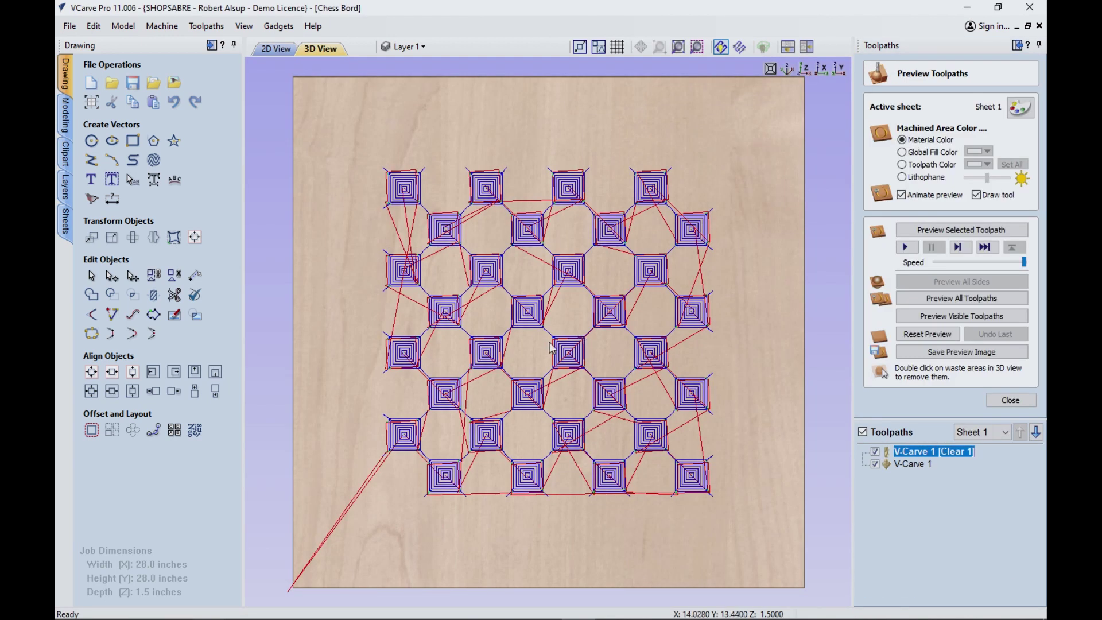
pyautogui.click(788, 71)
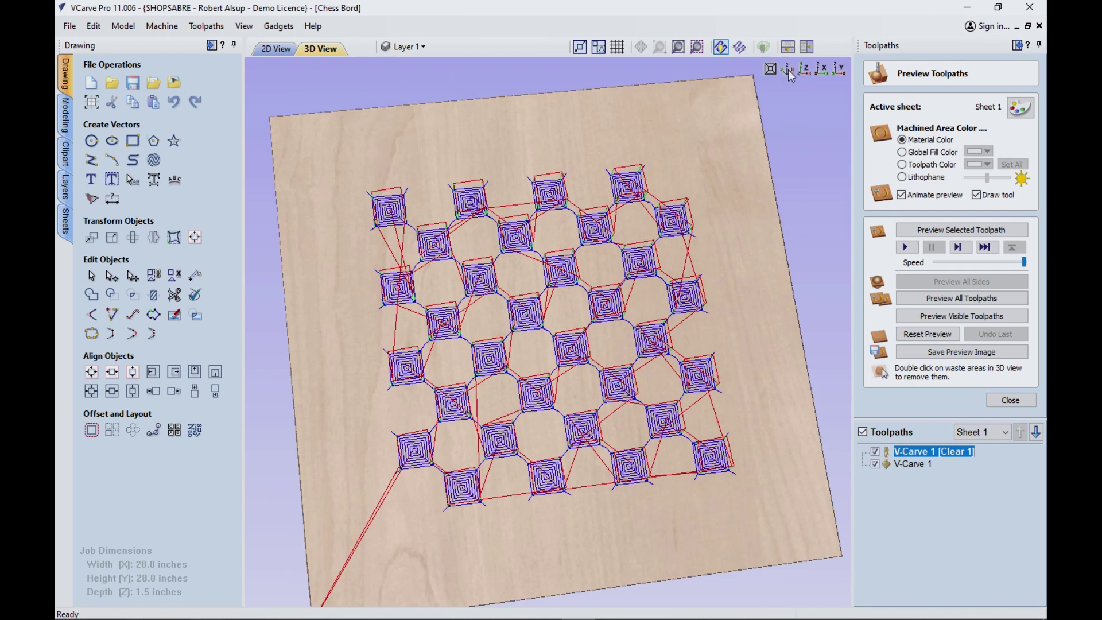
pyautogui.click(918, 229)
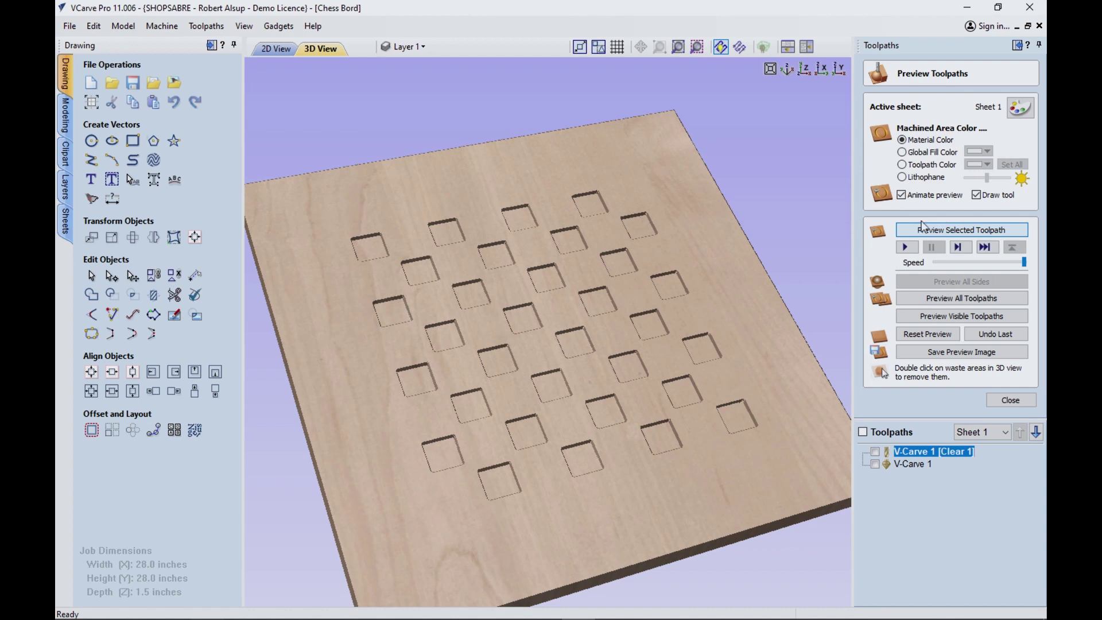
pyautogui.click(904, 465)
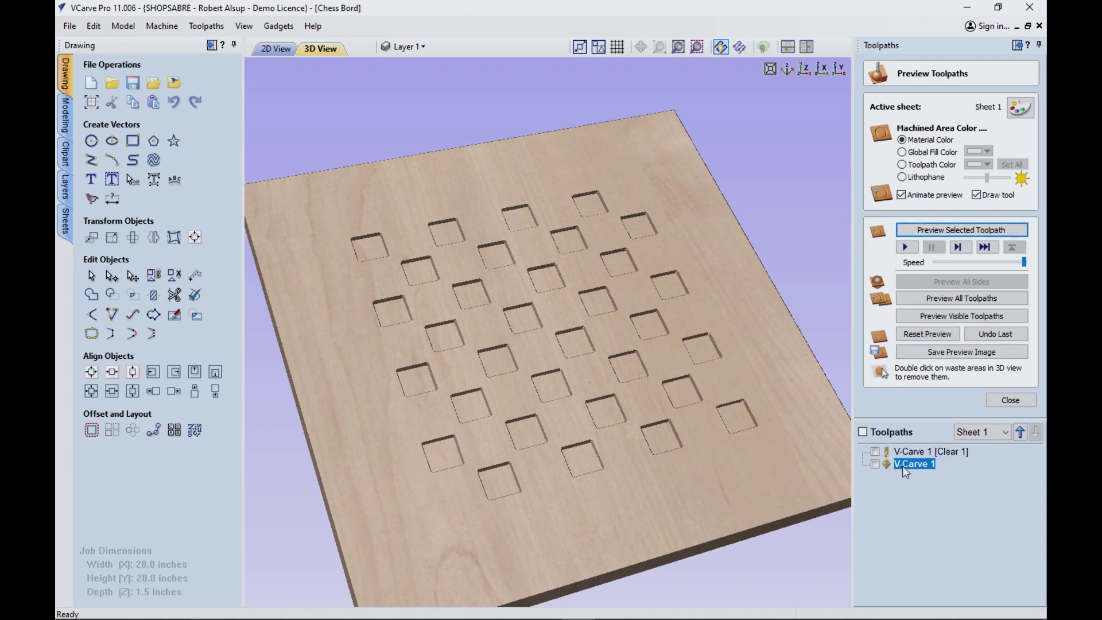
pyautogui.click(946, 240)
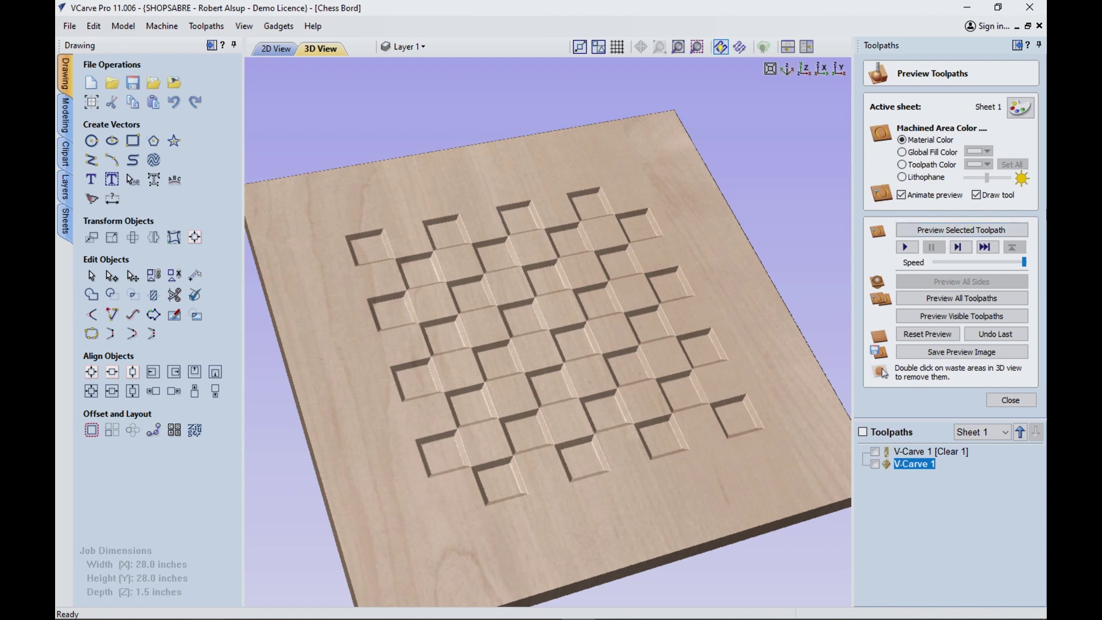
pyautogui.click(1011, 400)
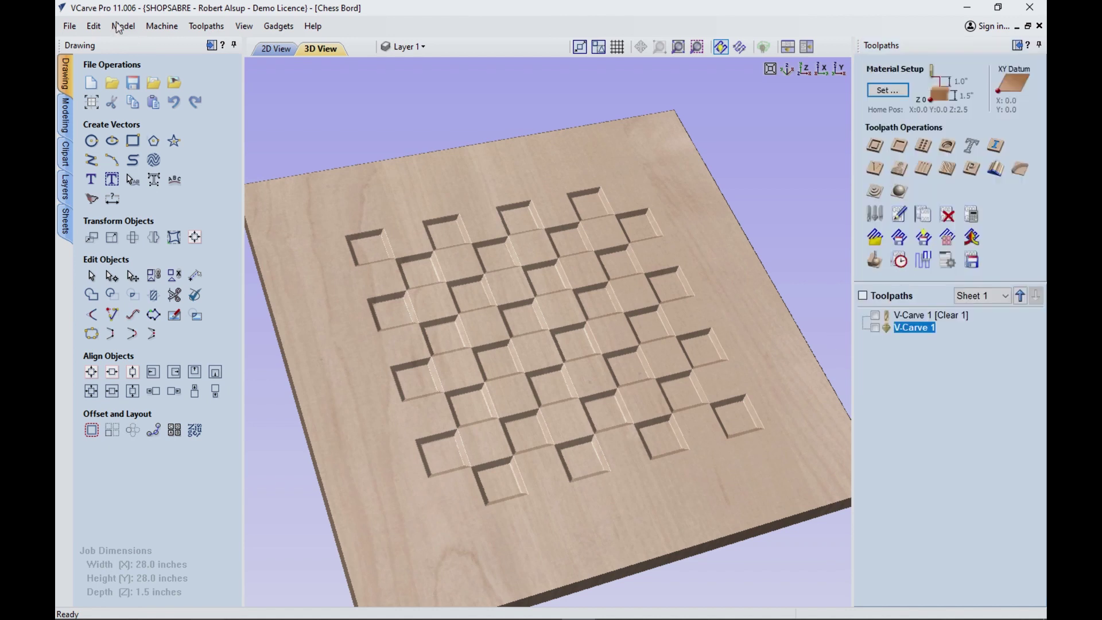
# Save the chessboard job and return to the deselected 2D drawing.
pyautogui.click(69, 26)
pyautogui.click(90, 102)
pyautogui.click(287, 50)
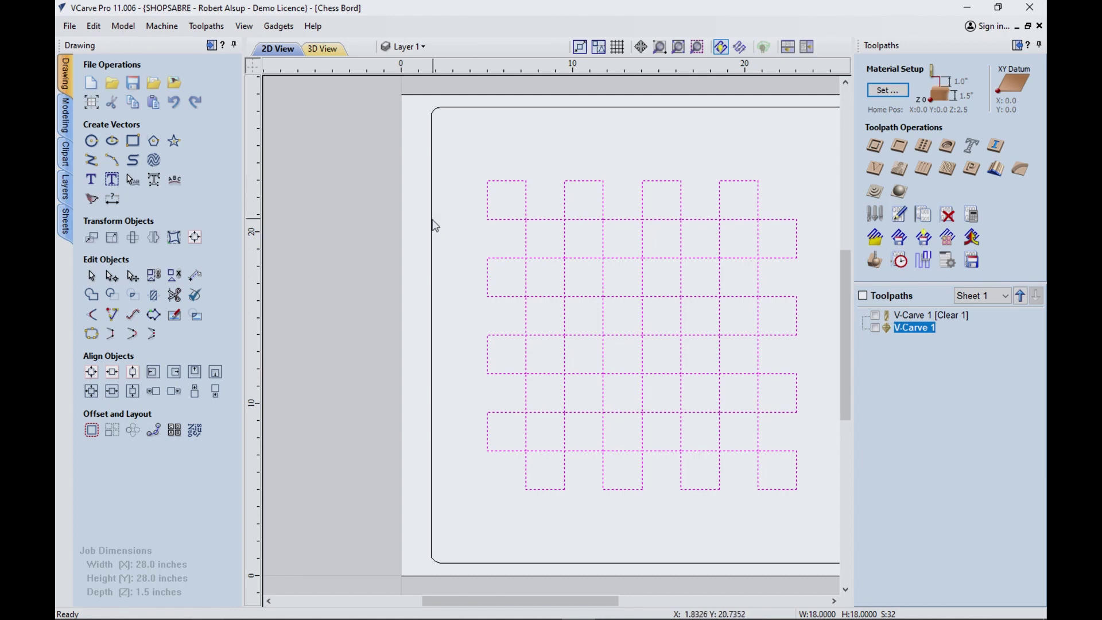
pyautogui.click(379, 228)
pyautogui.scroll(2, 568, 189)
pyautogui.scroll(-4, 583, 189)
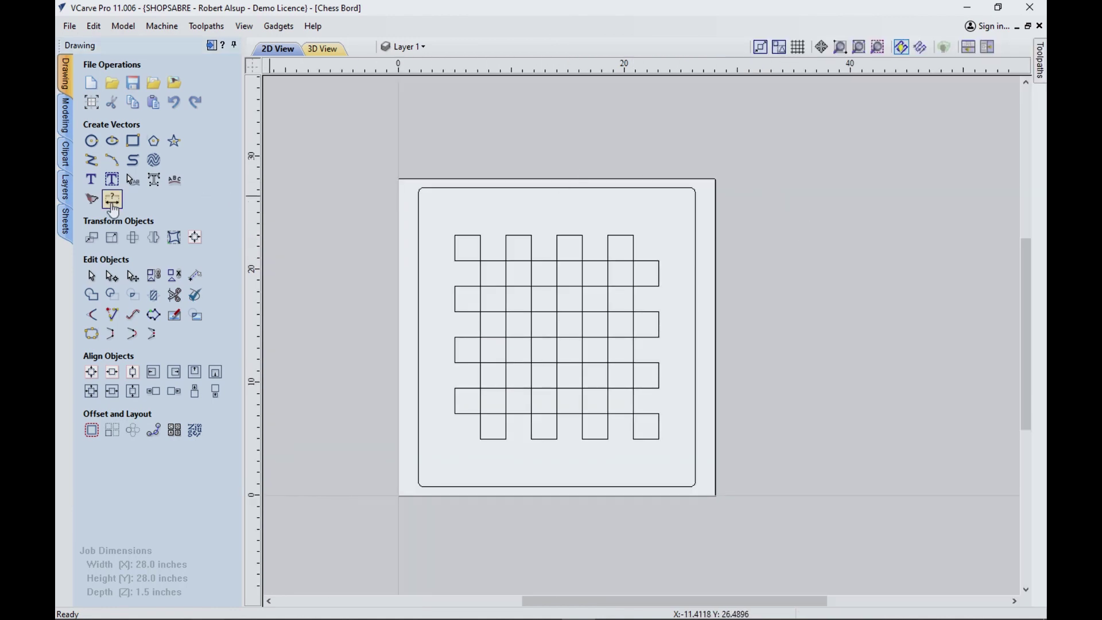
# Add a second sheet named Sheet 2 to the job.
pyautogui.click(67, 224)
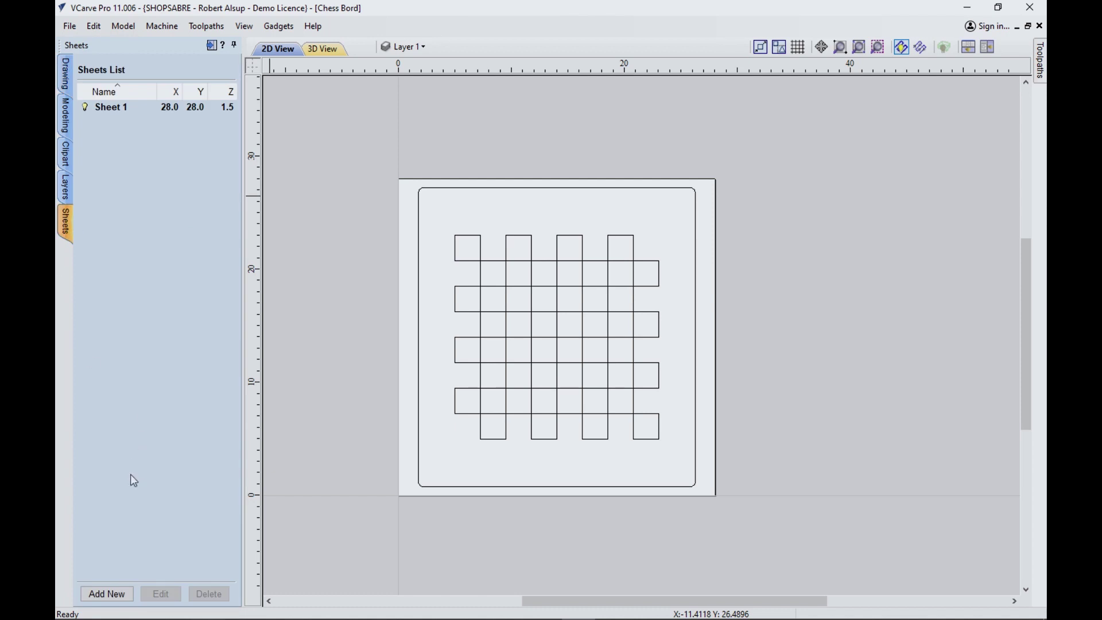
pyautogui.click(100, 594)
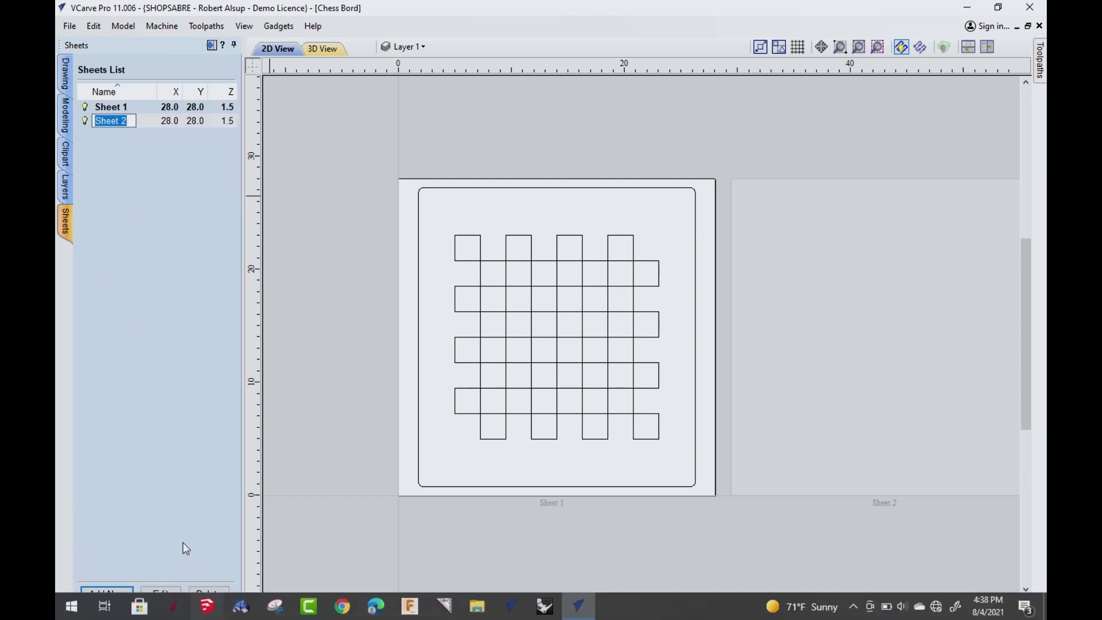
pyautogui.click(171, 600)
pyautogui.click(170, 600)
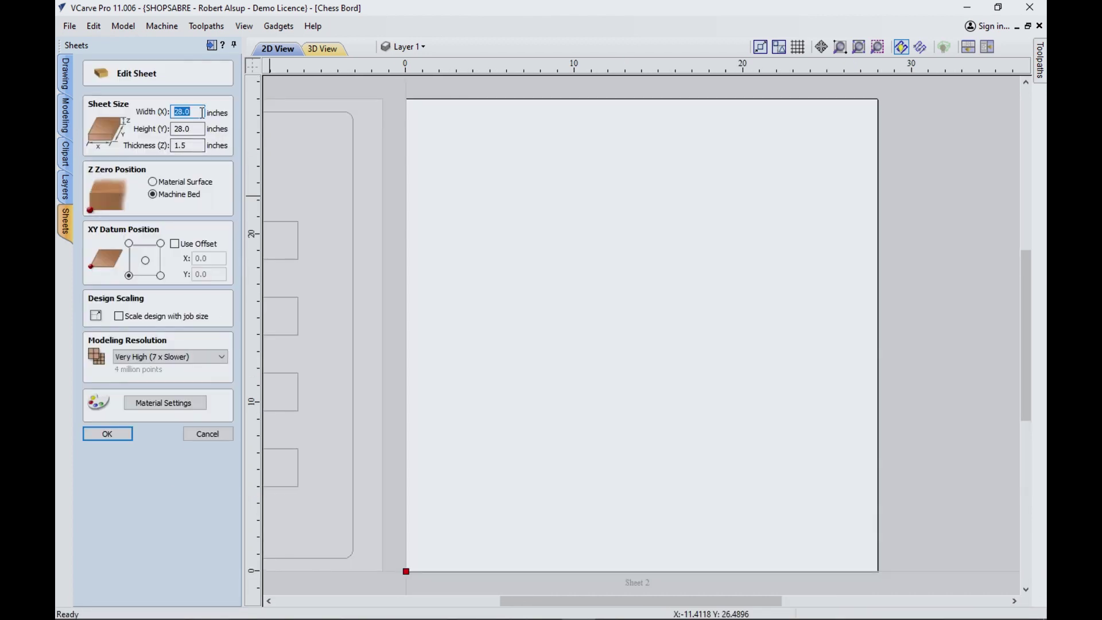
# Size Sheet 2 to 20 x 20 inches with 0.75 inch thickness.
pyautogui.write('2')
pyautogui.click(195, 128)
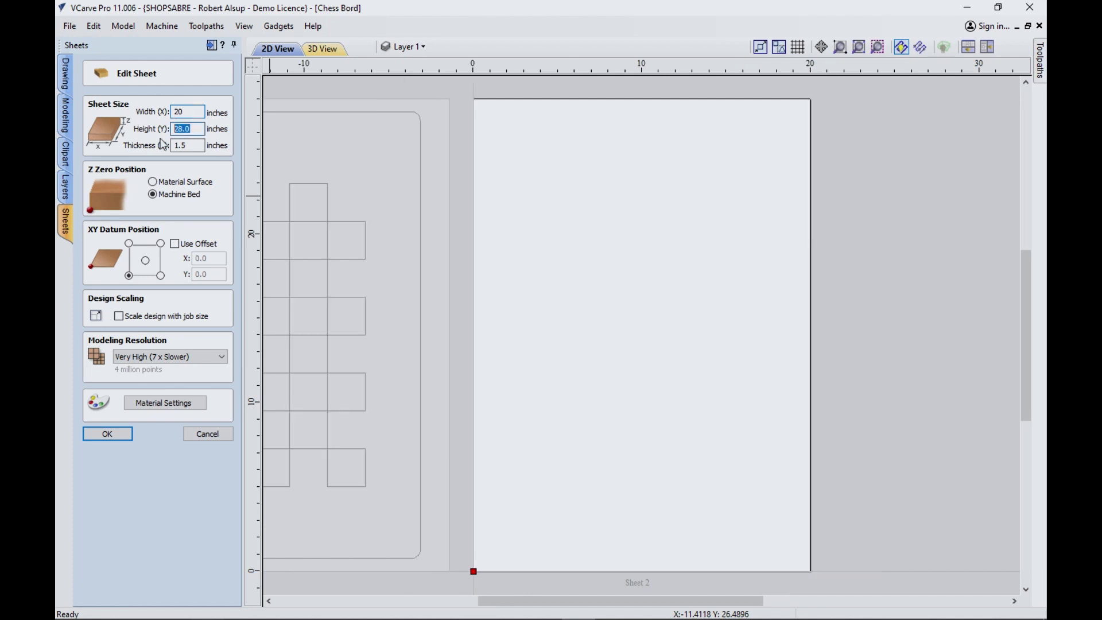
pyautogui.write('2')
pyautogui.click(181, 145)
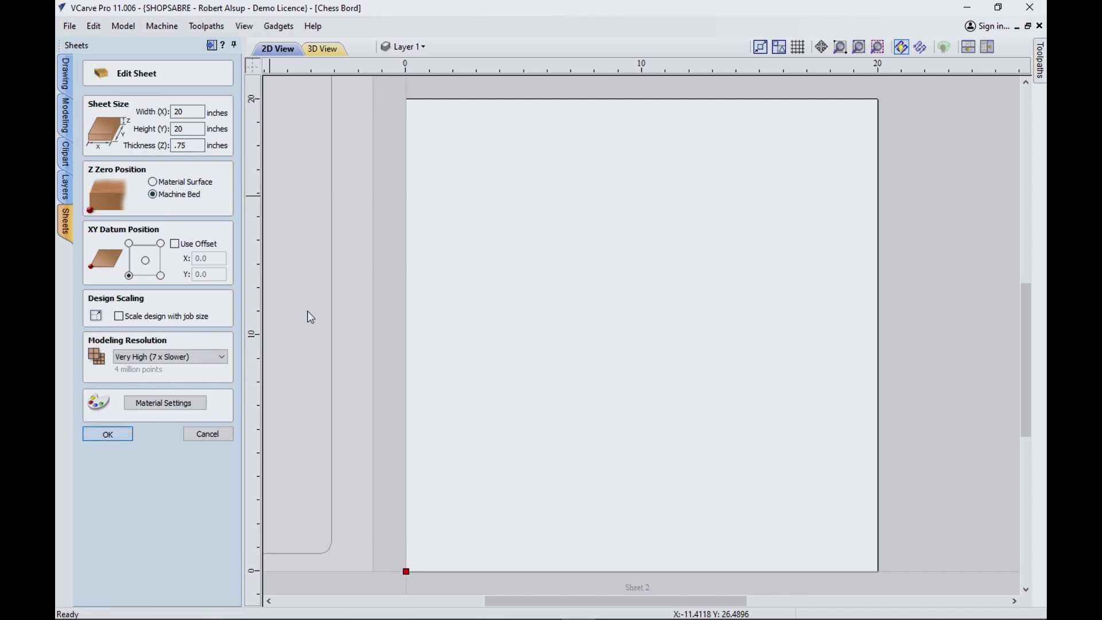
pyautogui.press('Return')
pyautogui.scroll(3, 428, 300)
pyautogui.scroll(-4, 430, 294)
# Select the chessboard on Sheet 1 and copy it to Sheet 2.
pyautogui.scroll(-3, 429, 294)
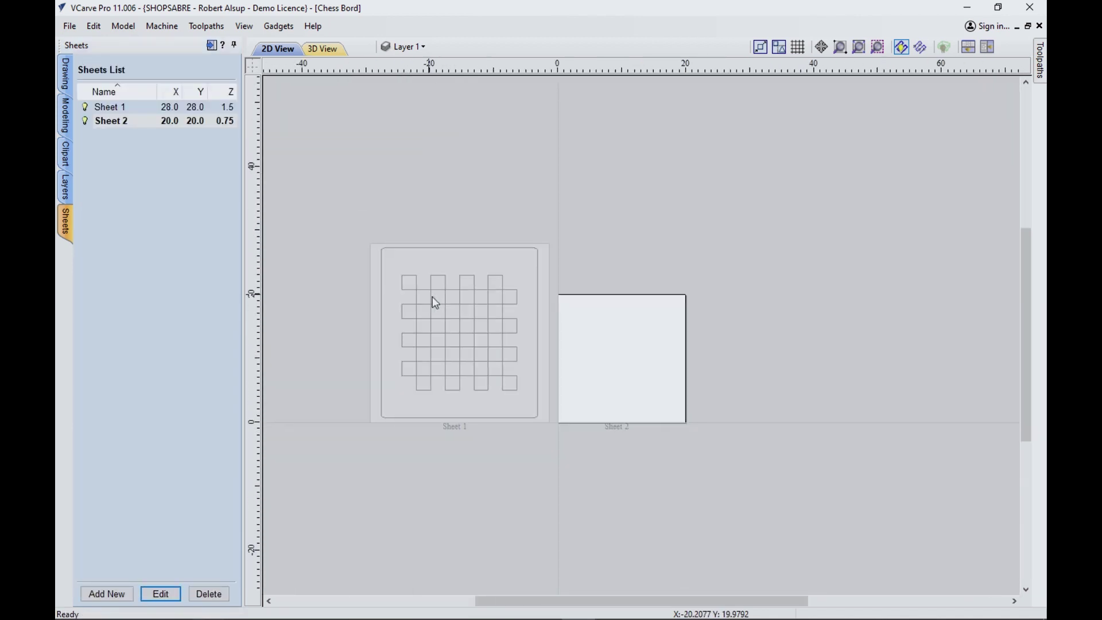
pyautogui.doubleClick(375, 298)
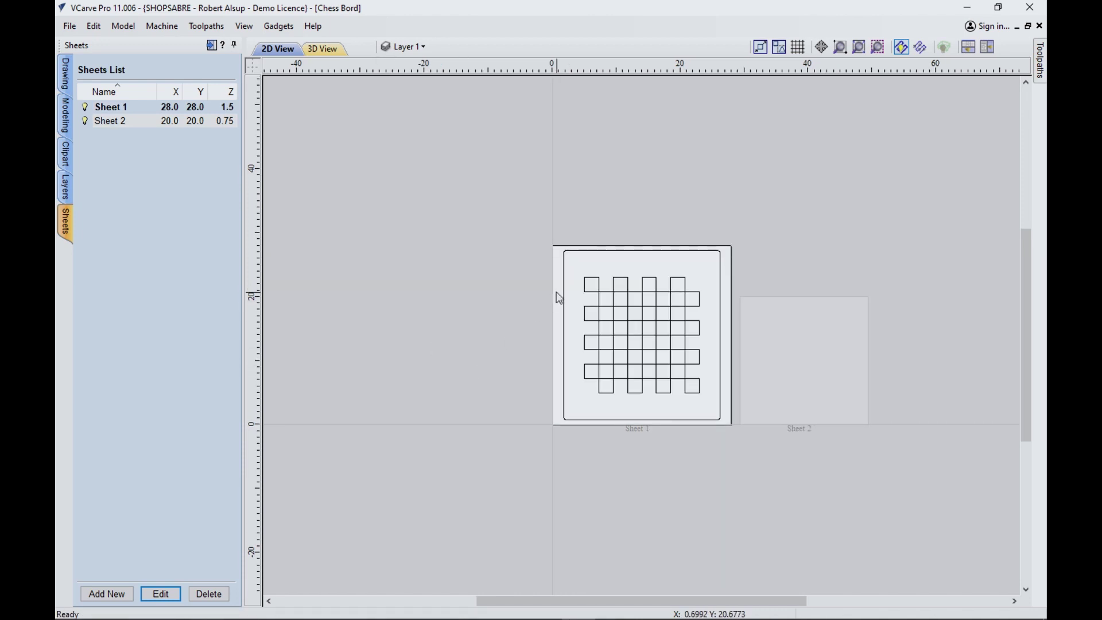
pyautogui.moveTo(576, 265); pyautogui.dragTo(705, 401)
pyautogui.rightClick(696, 398)
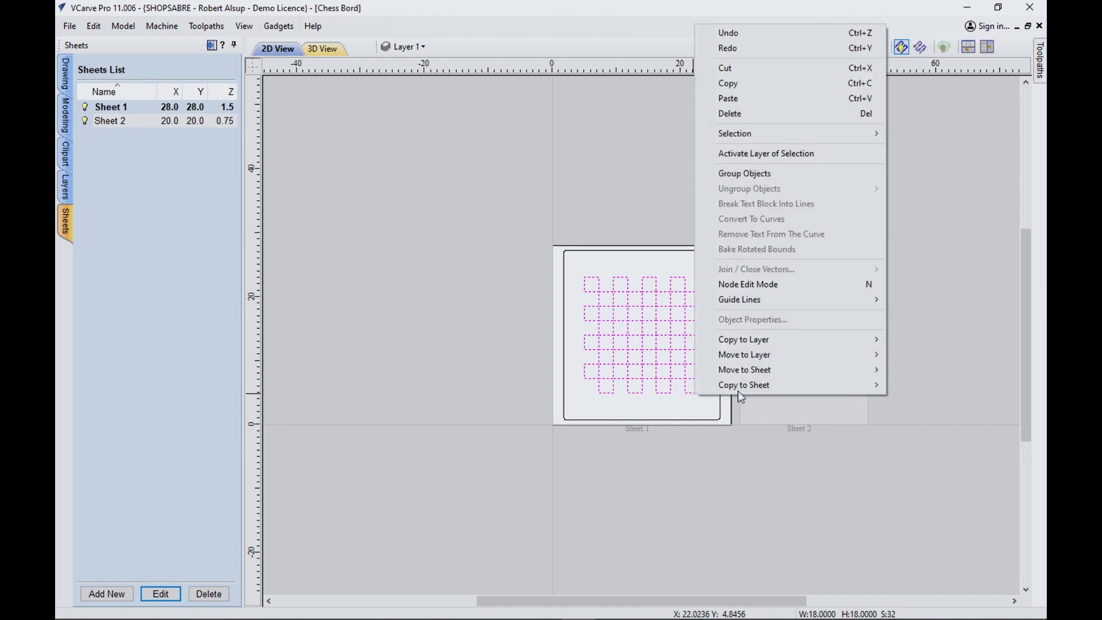
pyautogui.moveTo(746, 385)
pyautogui.click(963, 386)
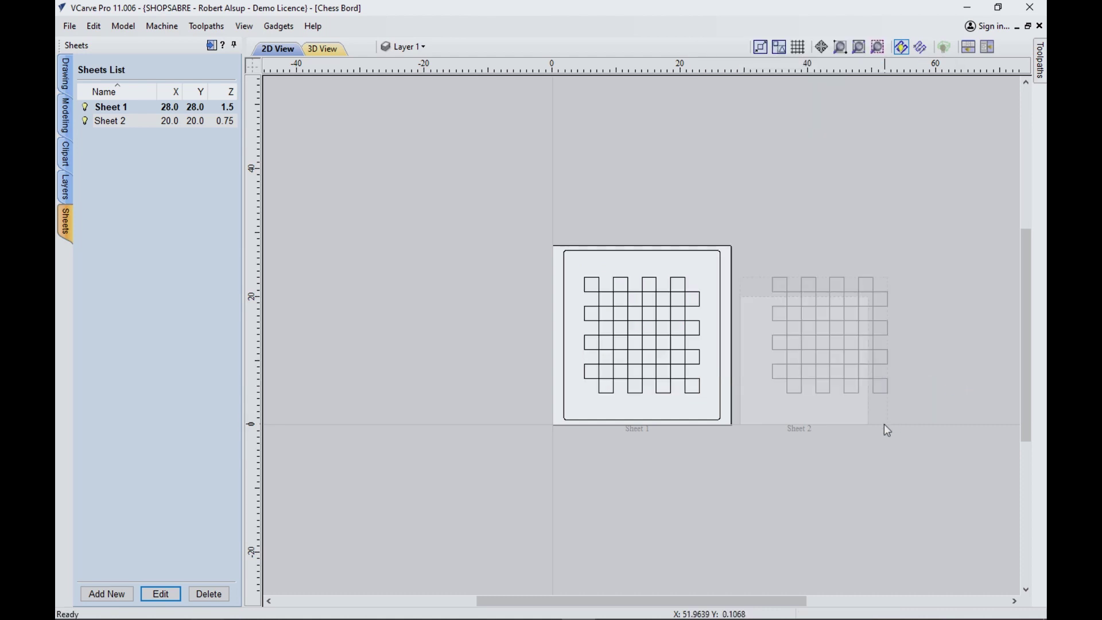
# Make Sheet 2 active and select the copied chessboard.
pyautogui.doubleClick(825, 413)
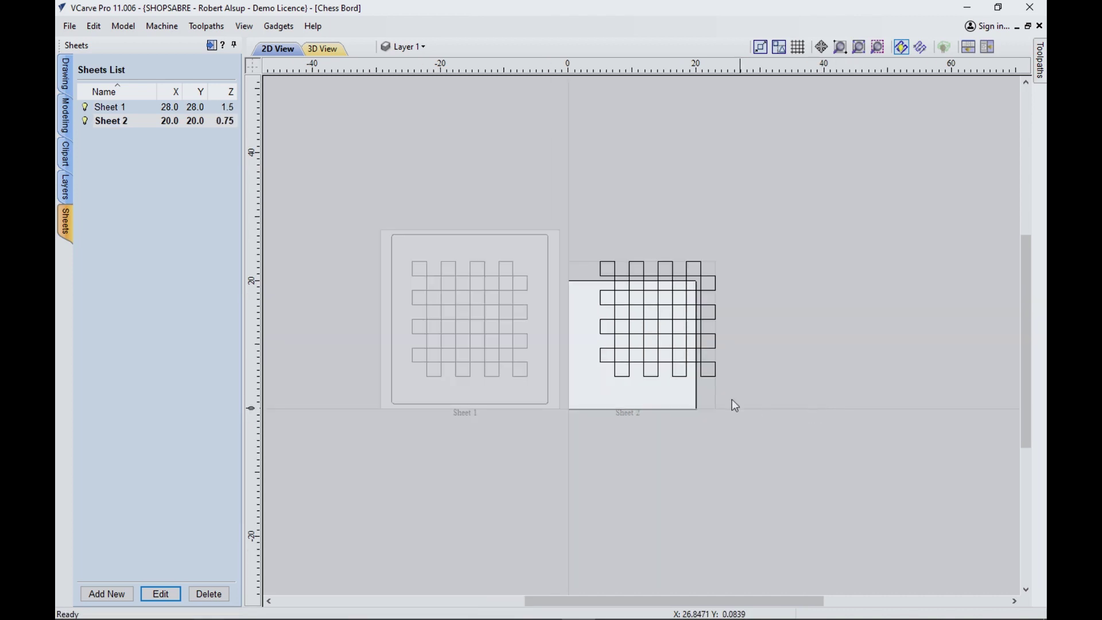
pyautogui.moveTo(600, 226); pyautogui.dragTo(759, 392)
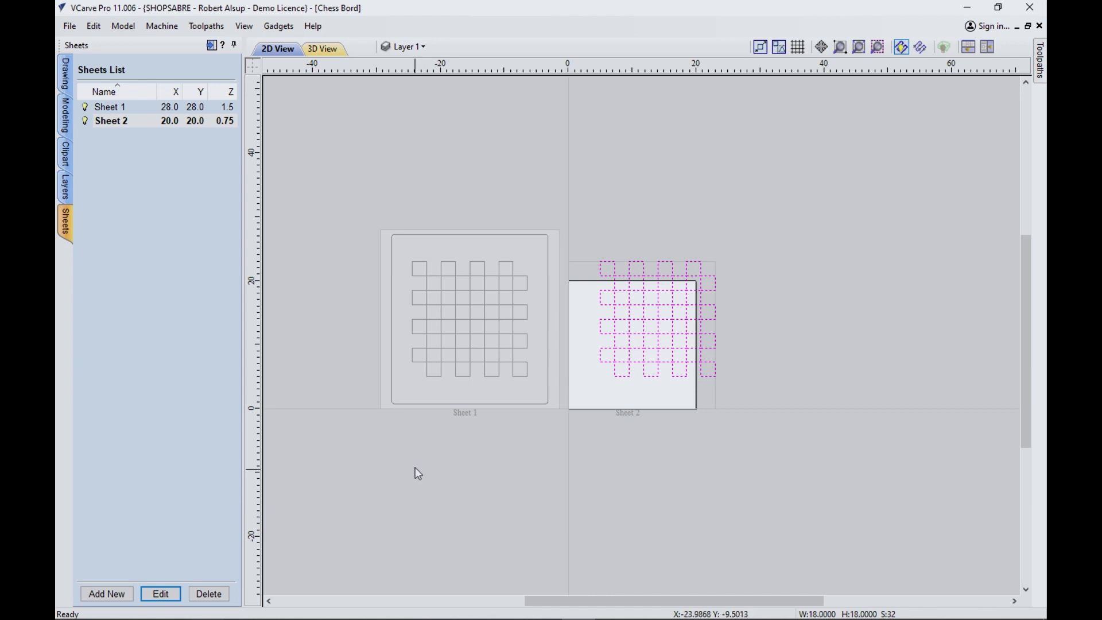
pyautogui.click(67, 87)
# Centre the copied chessboard in the Sheet 2 material.
pyautogui.click(90, 372)
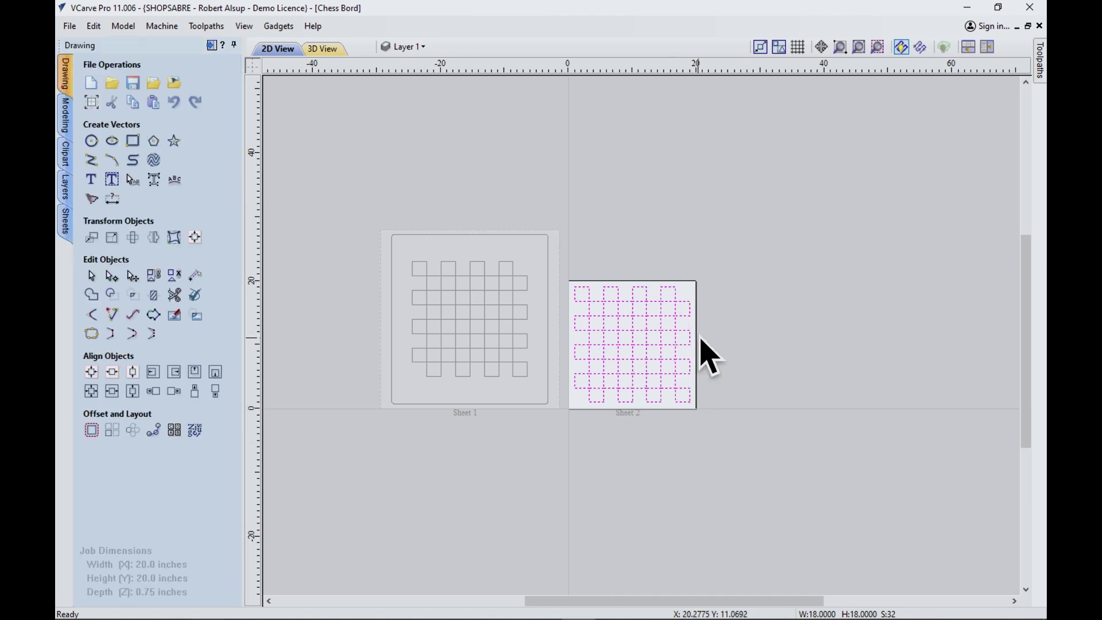
pyautogui.click(726, 323)
pyautogui.scroll(1, 660, 359)
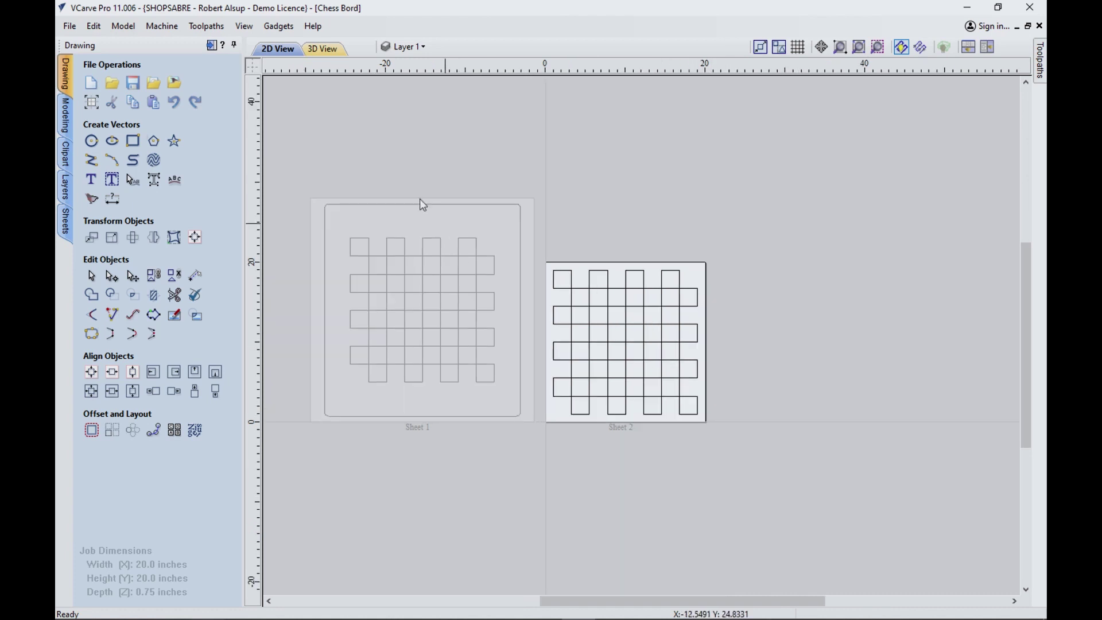
# Draw a 21 x 21 inch square and centre it on Sheet 2.
pyautogui.click(139, 146)
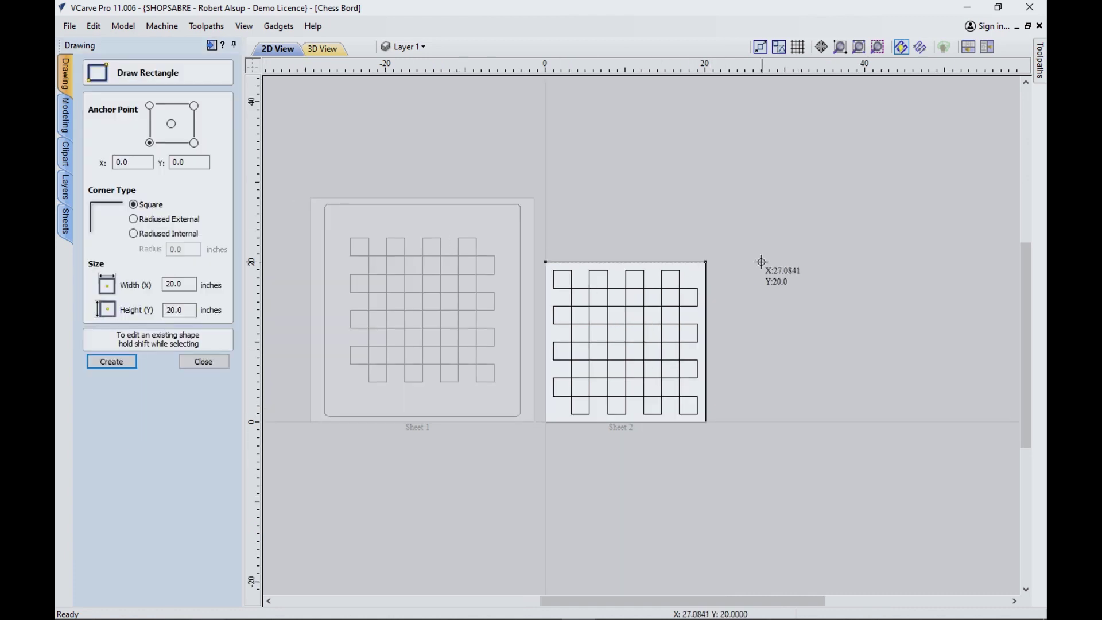
pyautogui.moveTo(760, 261)
pyautogui.mouseDown()
pyautogui.moveTo(795, 181)
pyautogui.moveTo(896, 138)
pyautogui.mouseUp()
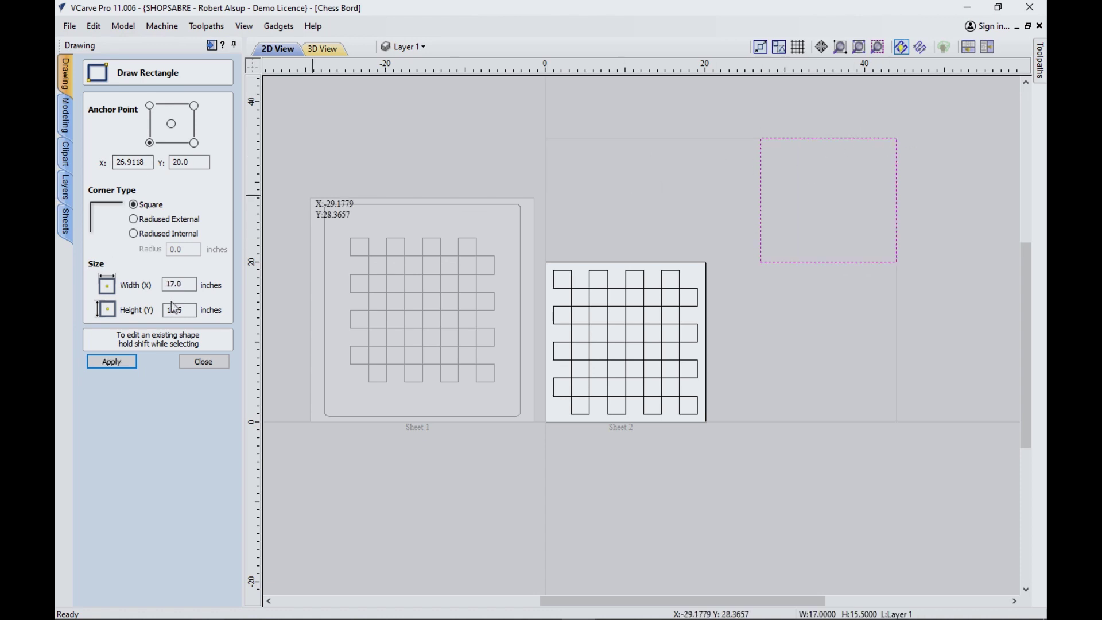
pyautogui.moveTo(196, 285); pyautogui.dragTo(150, 311)
pyautogui.write('21')
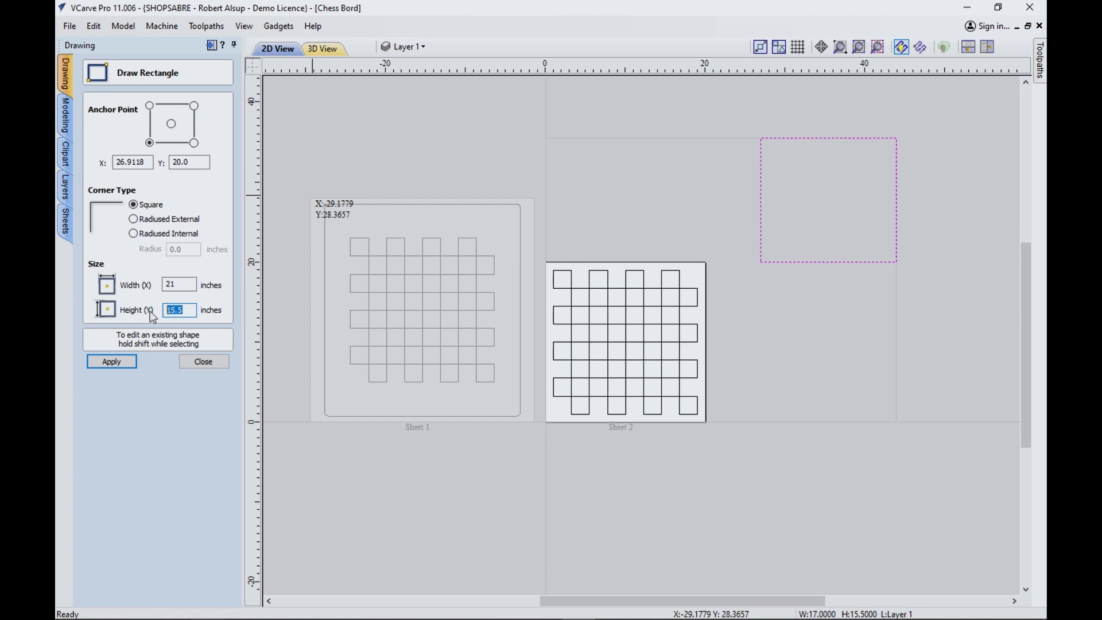
pyautogui.write('21')
pyautogui.press('Return')
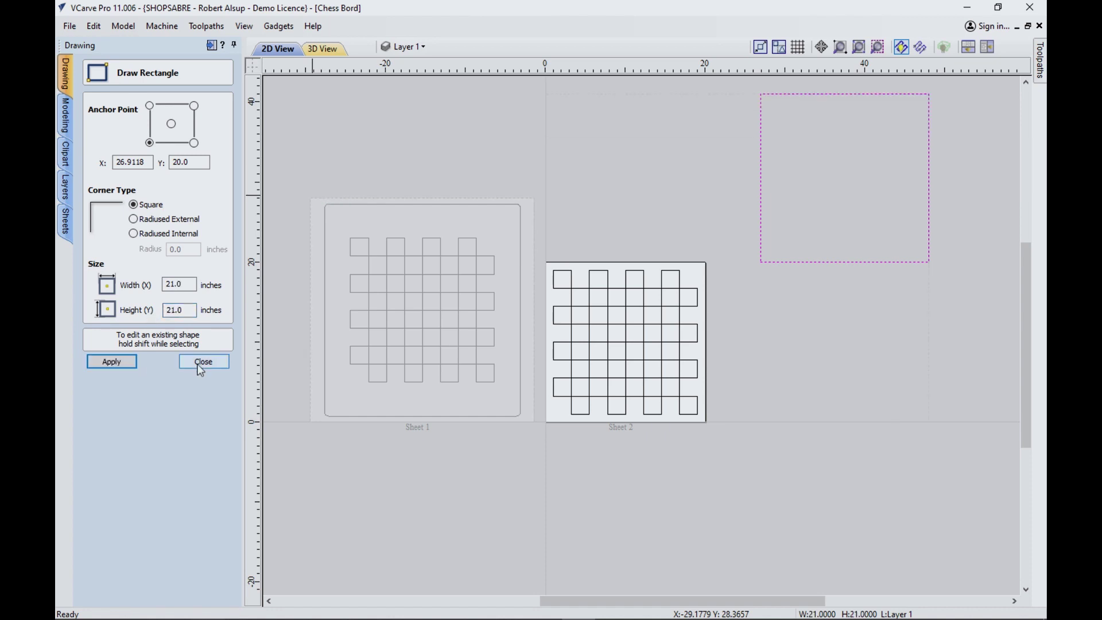
pyautogui.click(201, 366)
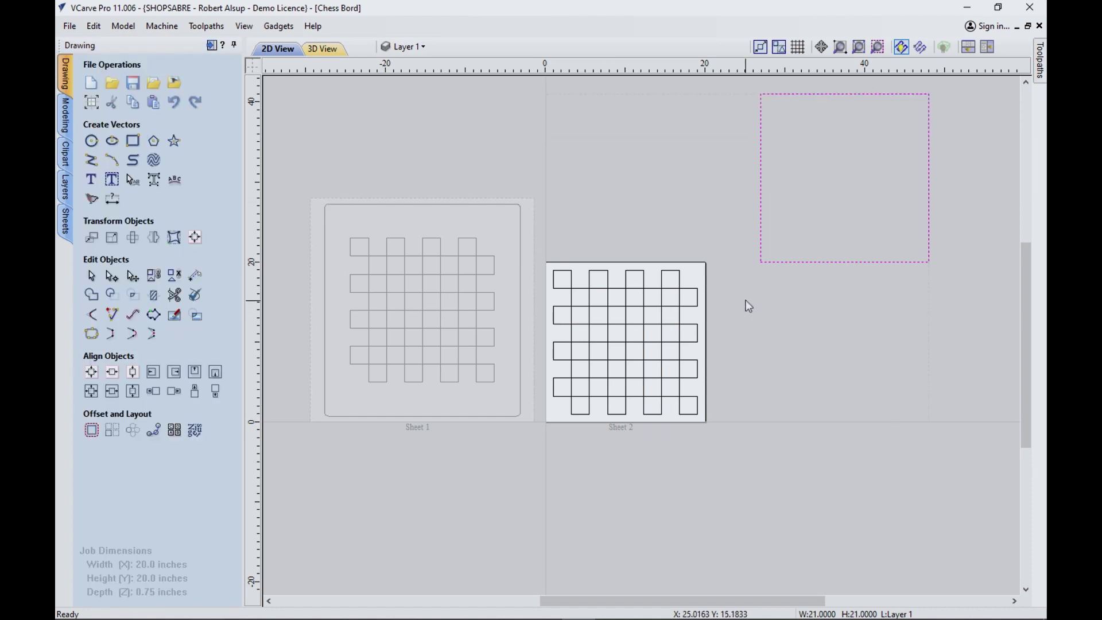
pyautogui.click(92, 372)
pyautogui.click(603, 201)
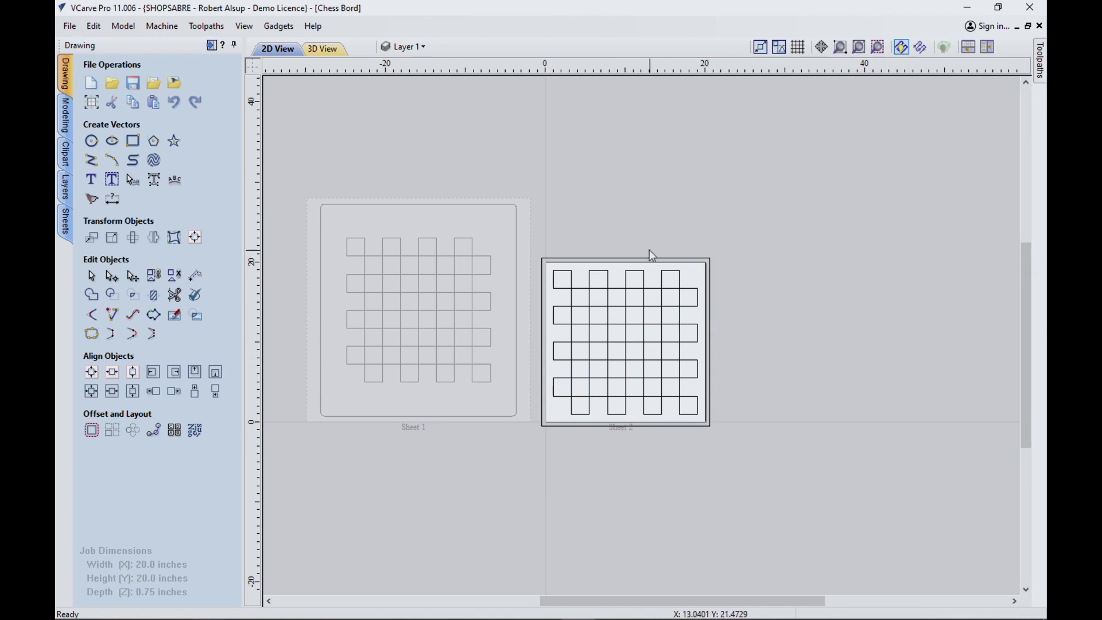
# Mirror all Sheet 2 chessboard vectors with a horizontal flip.
pyautogui.moveTo(542, 217); pyautogui.dragTo(702, 464)
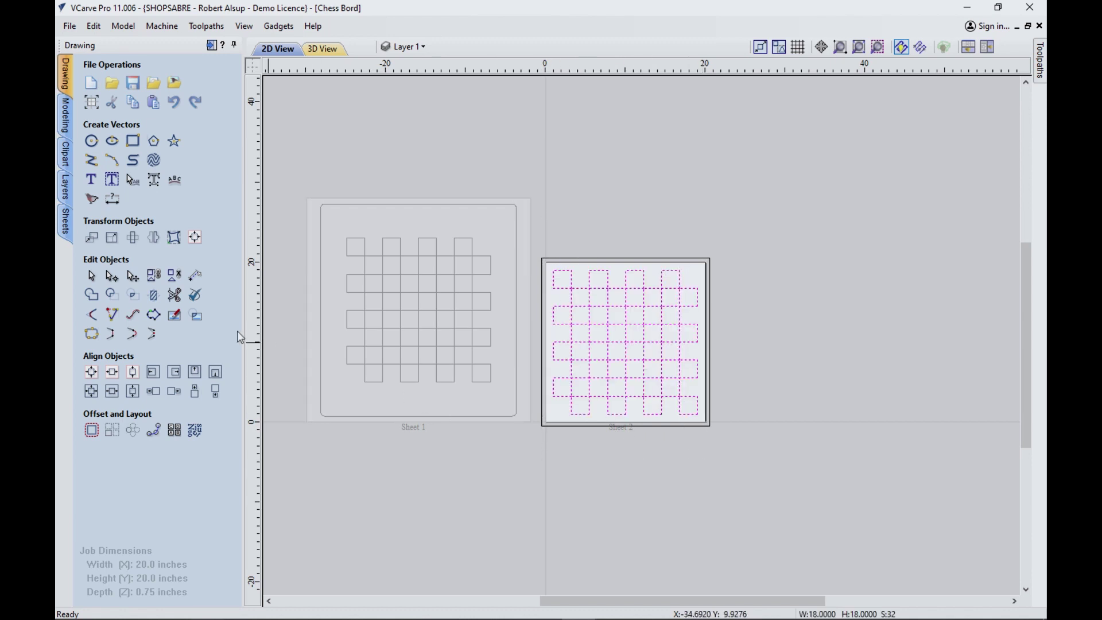
pyautogui.click(152, 251)
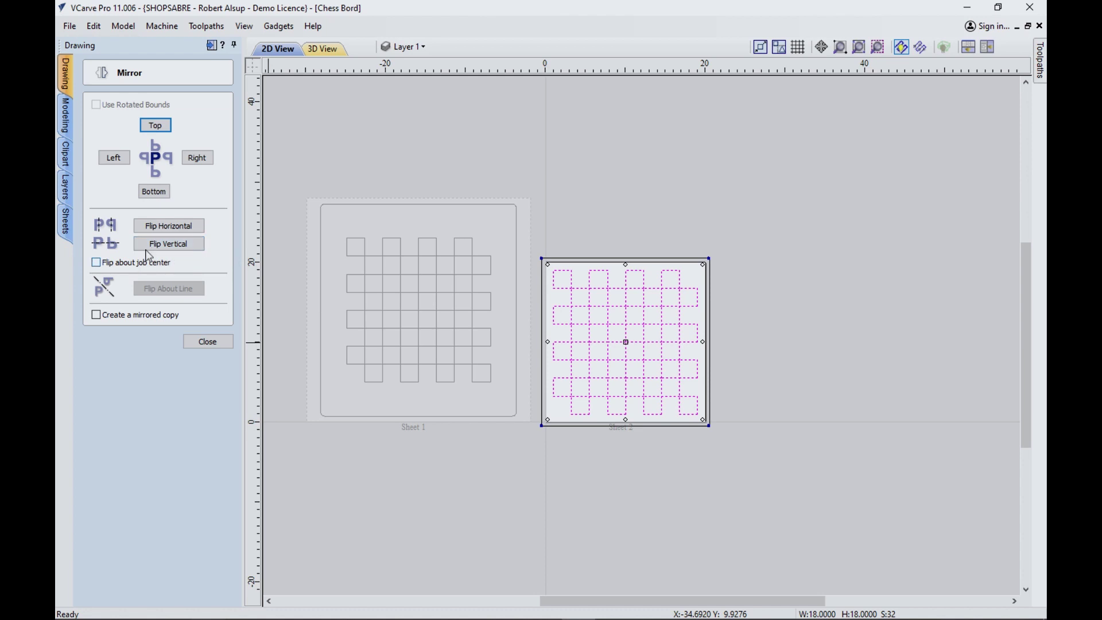
pyautogui.click(164, 227)
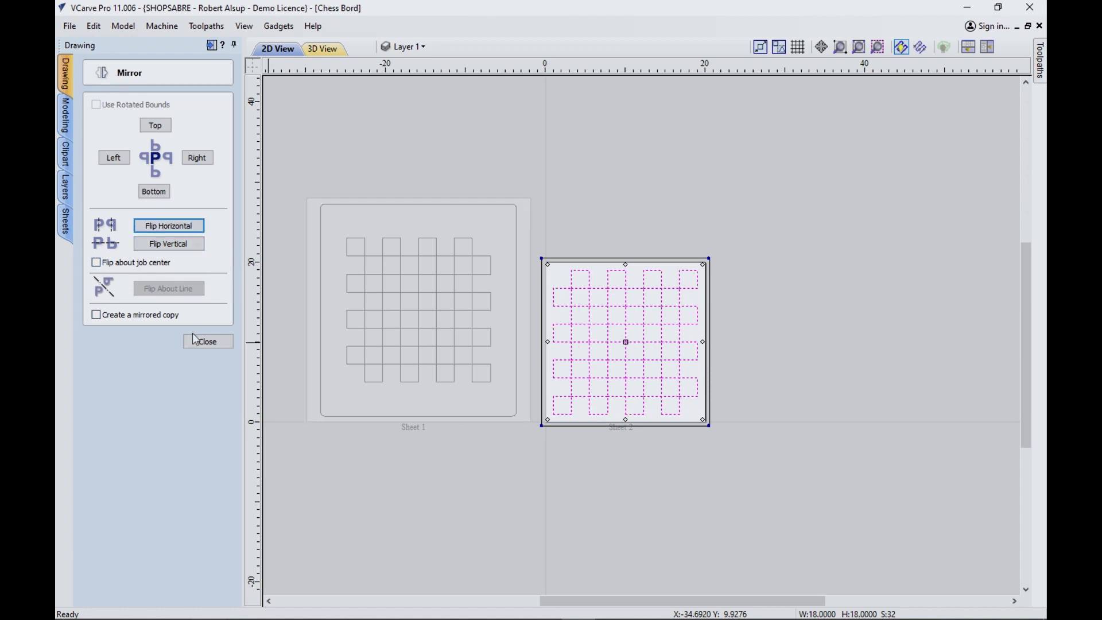
pyautogui.click(206, 341)
pyautogui.click(661, 212)
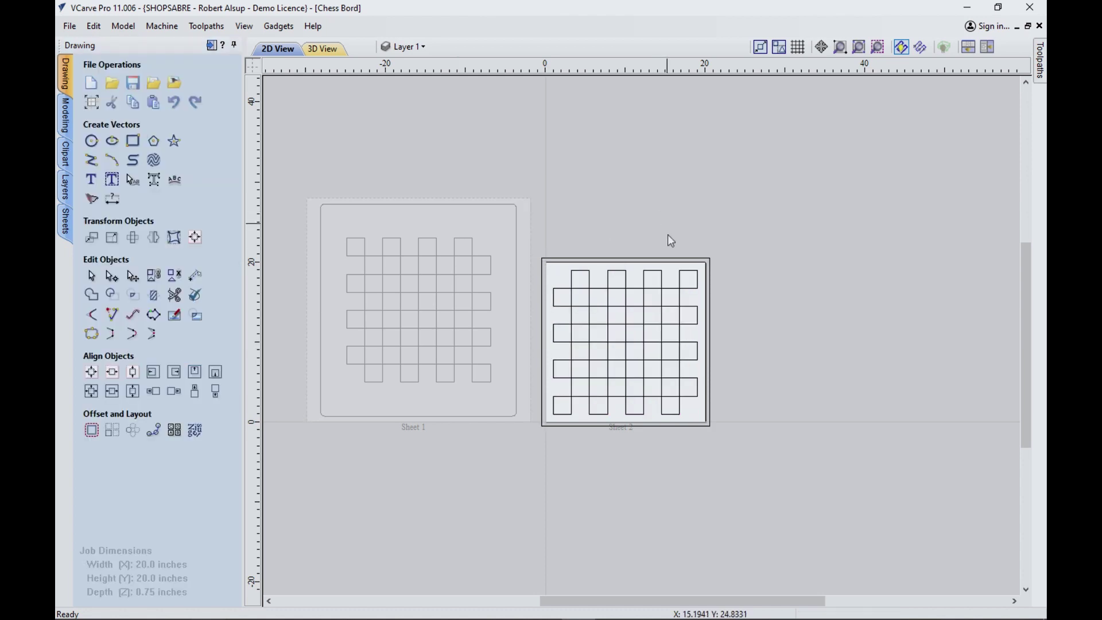
pyautogui.scroll(2, 646, 367)
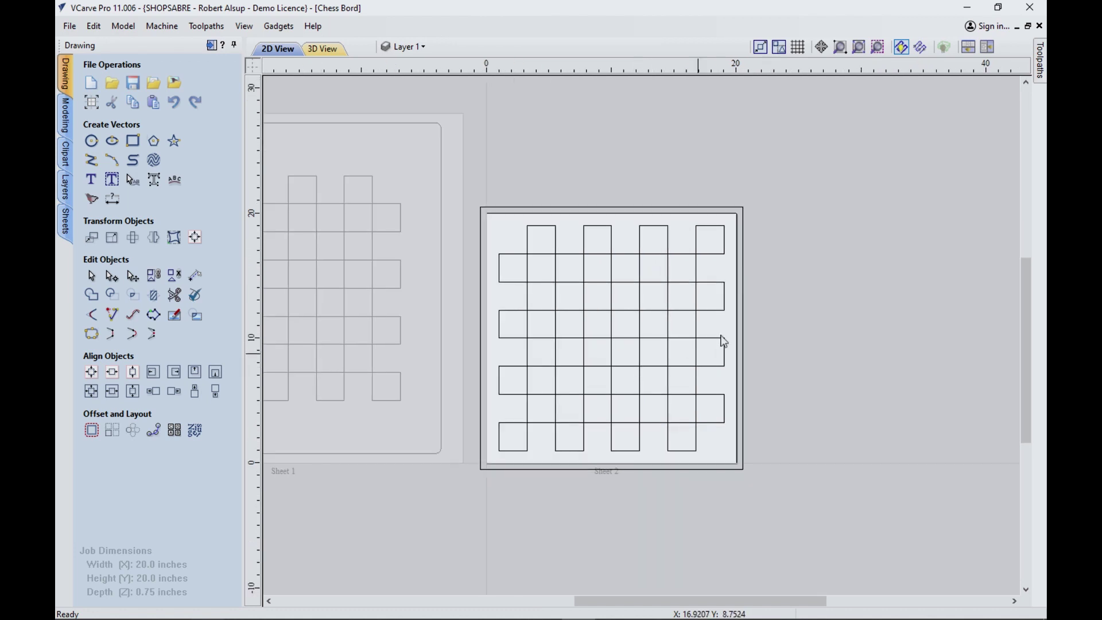
# Pin the Toolpaths panel open and start loading a toolpath template.
pyautogui.click(1039, 62)
pyautogui.click(1025, 46)
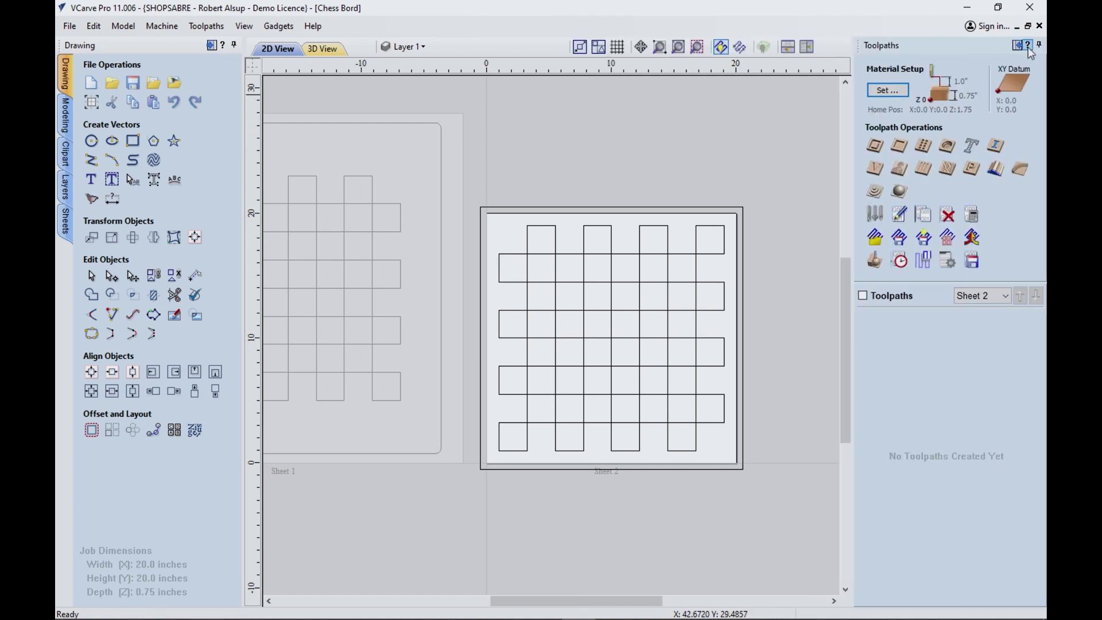
pyautogui.click(875, 240)
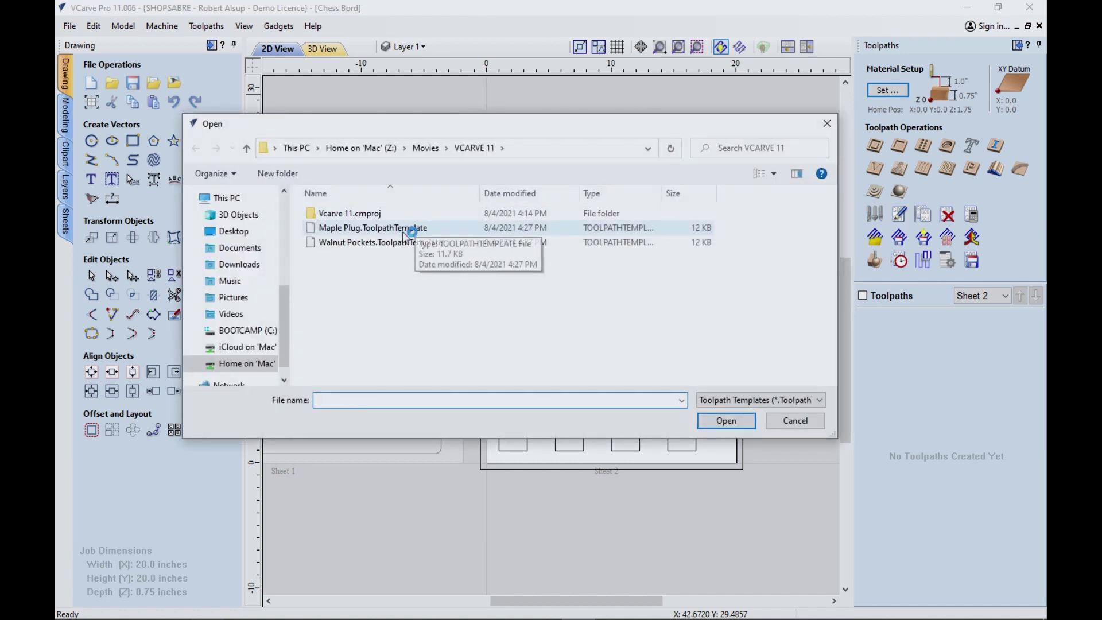
# Load the Maple Plug toolpath template onto Sheet 2 only.
pyautogui.click(398, 228)
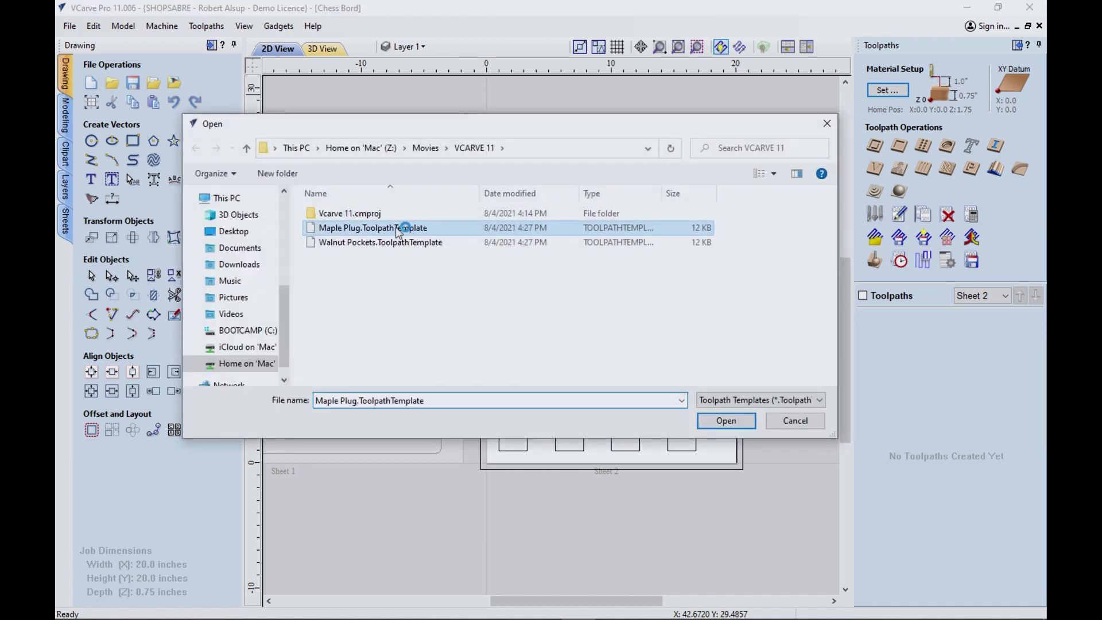
pyautogui.click(724, 421)
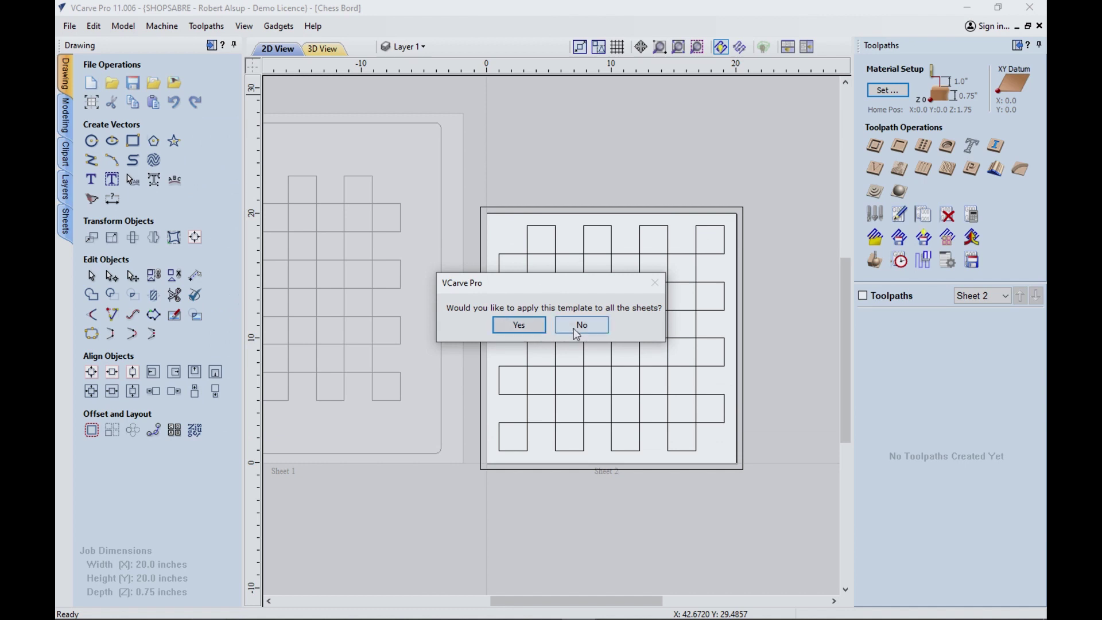
pyautogui.click(600, 329)
# Select the Sheet 2 board vectors and calculate the V-Carve 1 toolpath.
pyautogui.moveTo(491, 186); pyautogui.dragTo(767, 519)
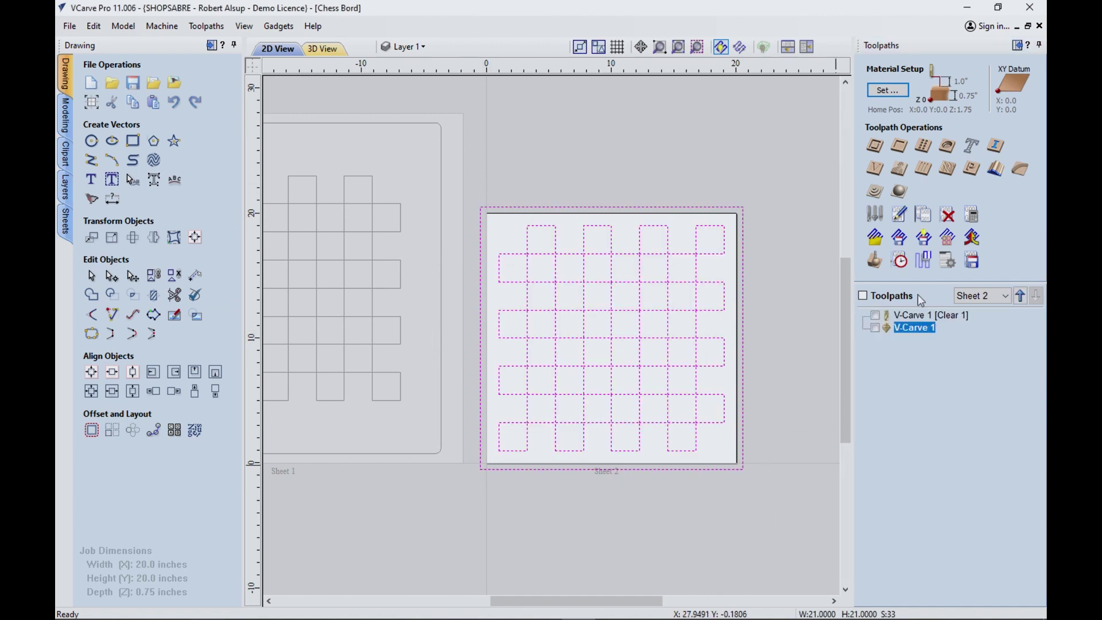
pyautogui.doubleClick(919, 316)
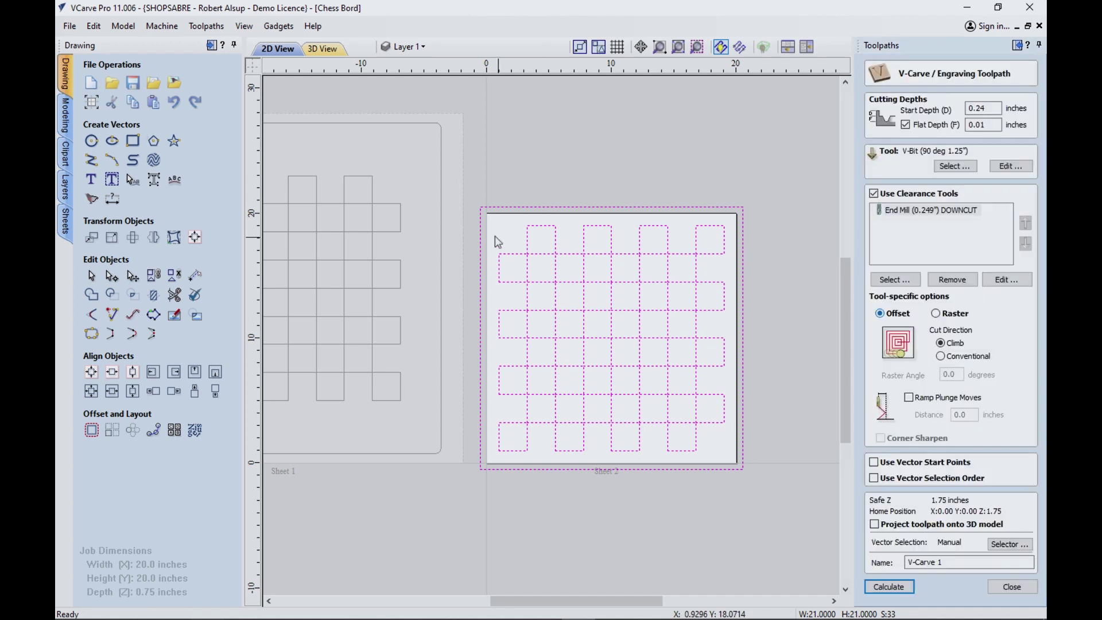
pyautogui.click(889, 586)
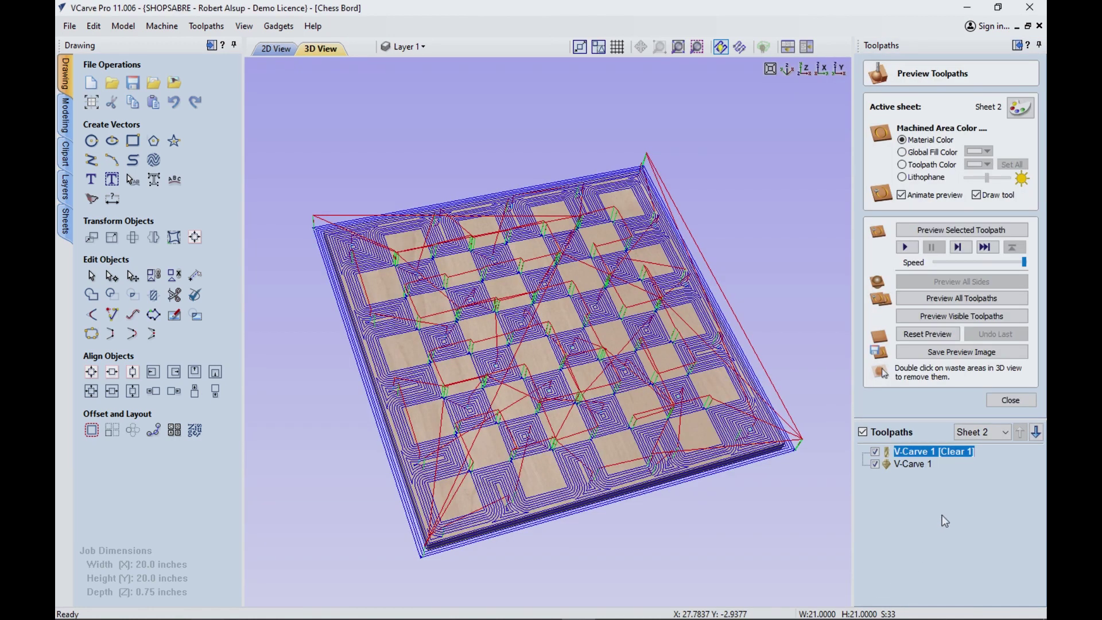
pyautogui.click(862, 431)
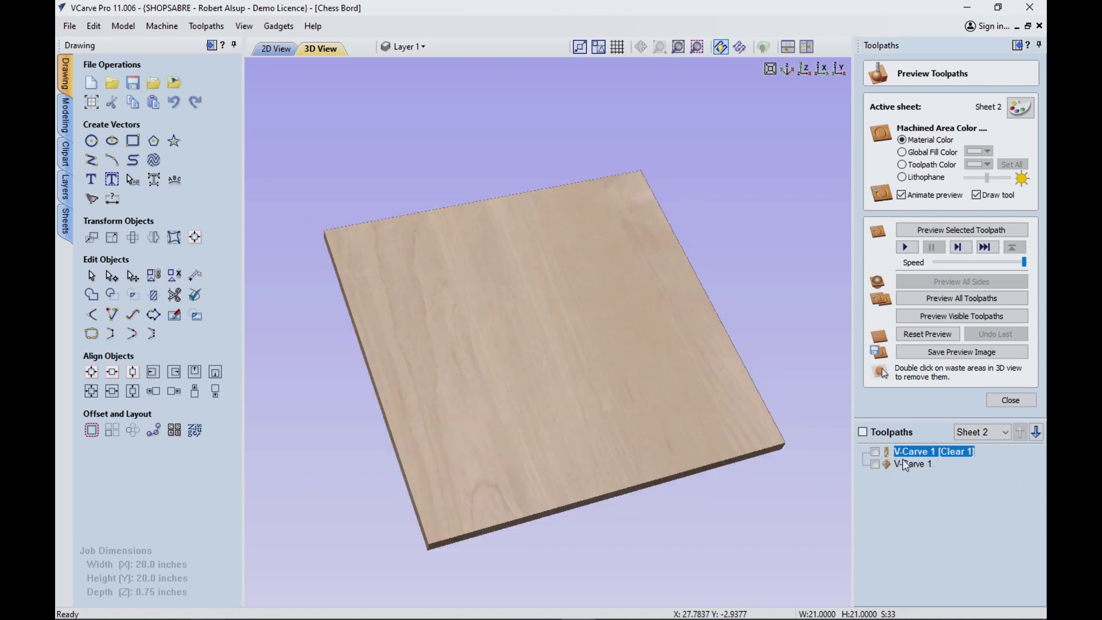
pyautogui.click(933, 231)
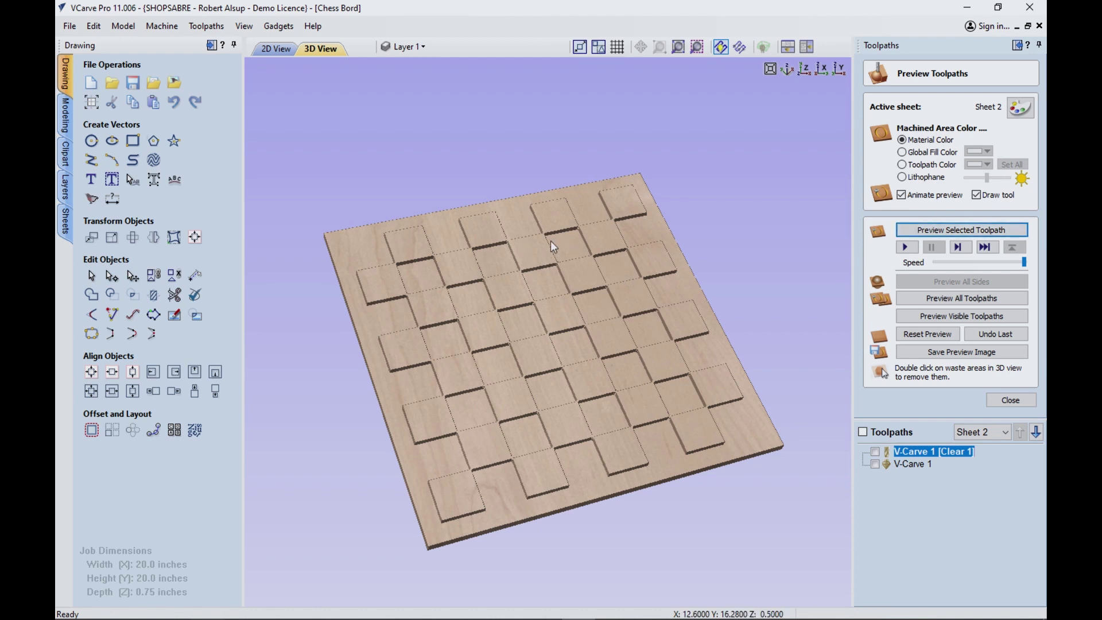
pyautogui.click(920, 465)
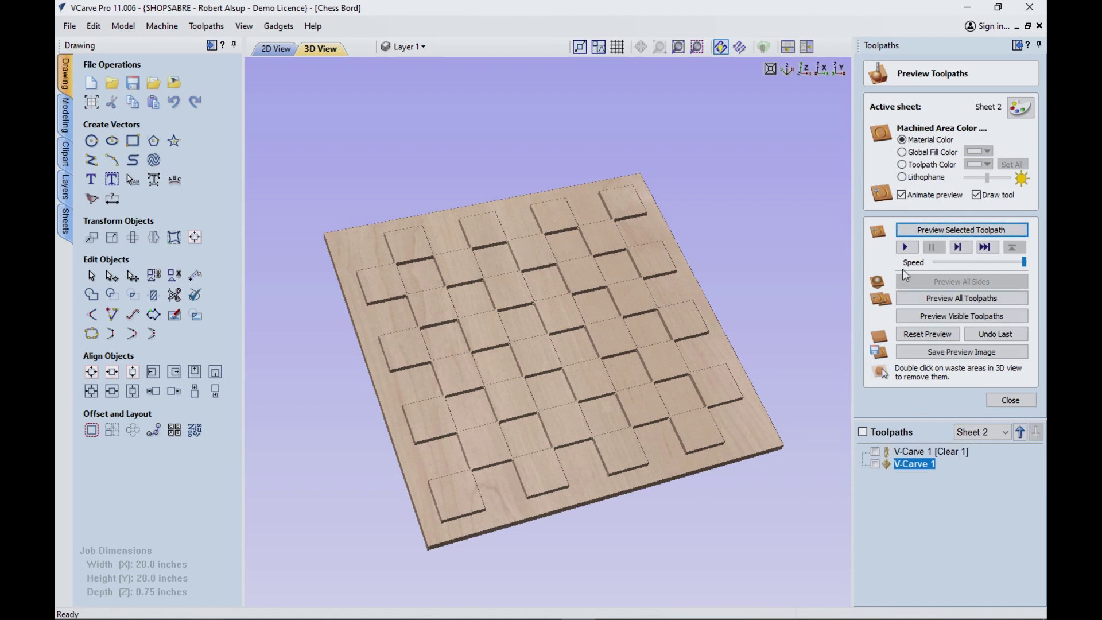
pyautogui.click(938, 230)
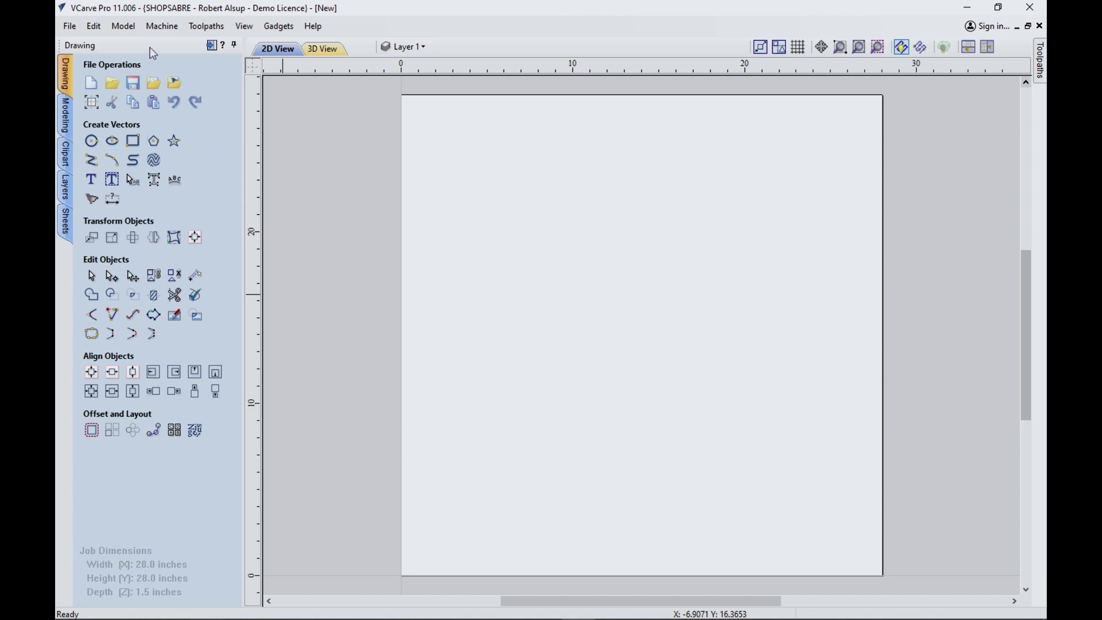
pyautogui.click(162, 27)
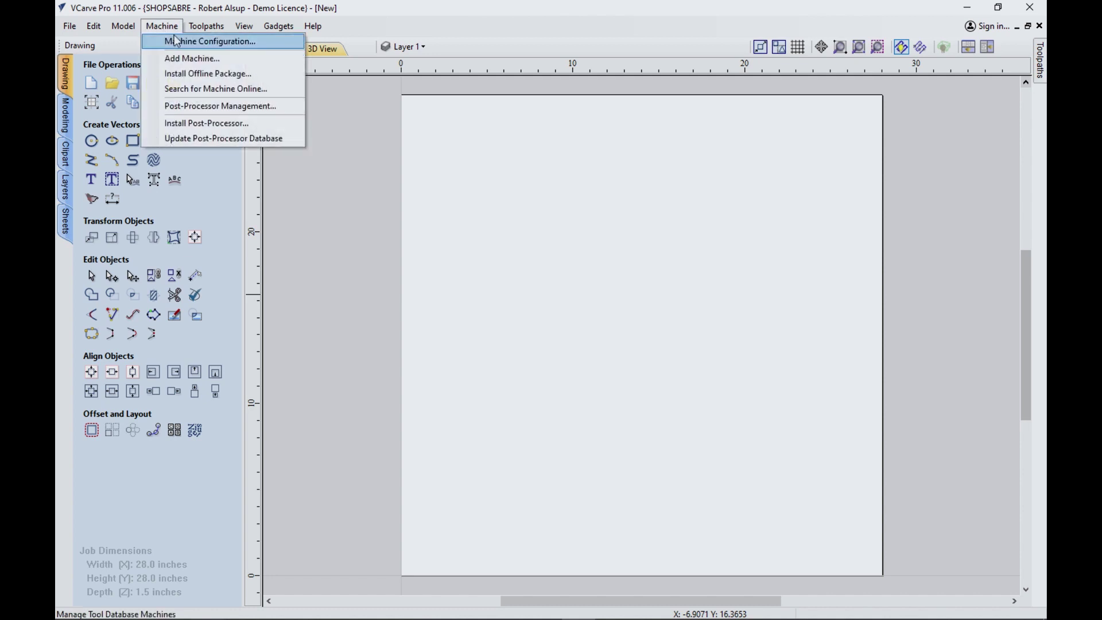
pyautogui.click(163, 42)
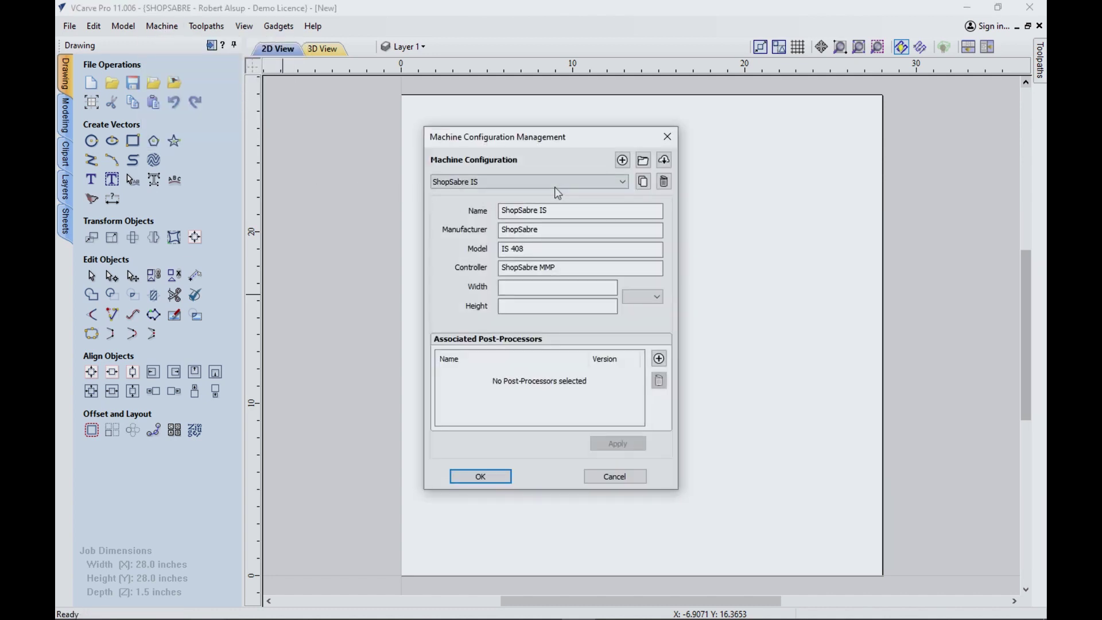
pyautogui.click(621, 183)
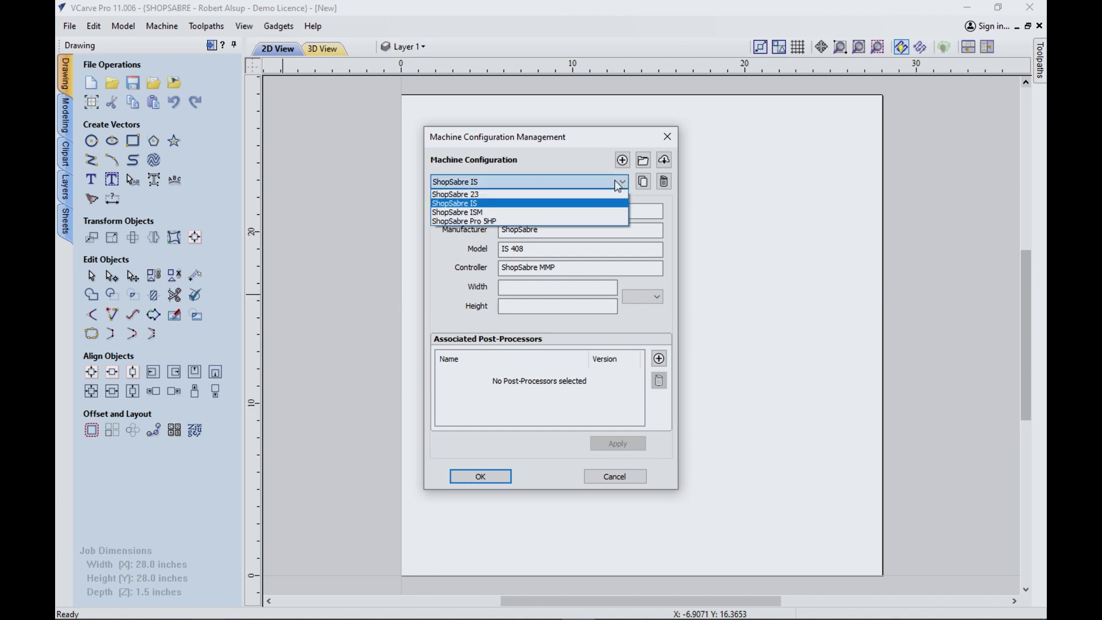
pyautogui.click(584, 191)
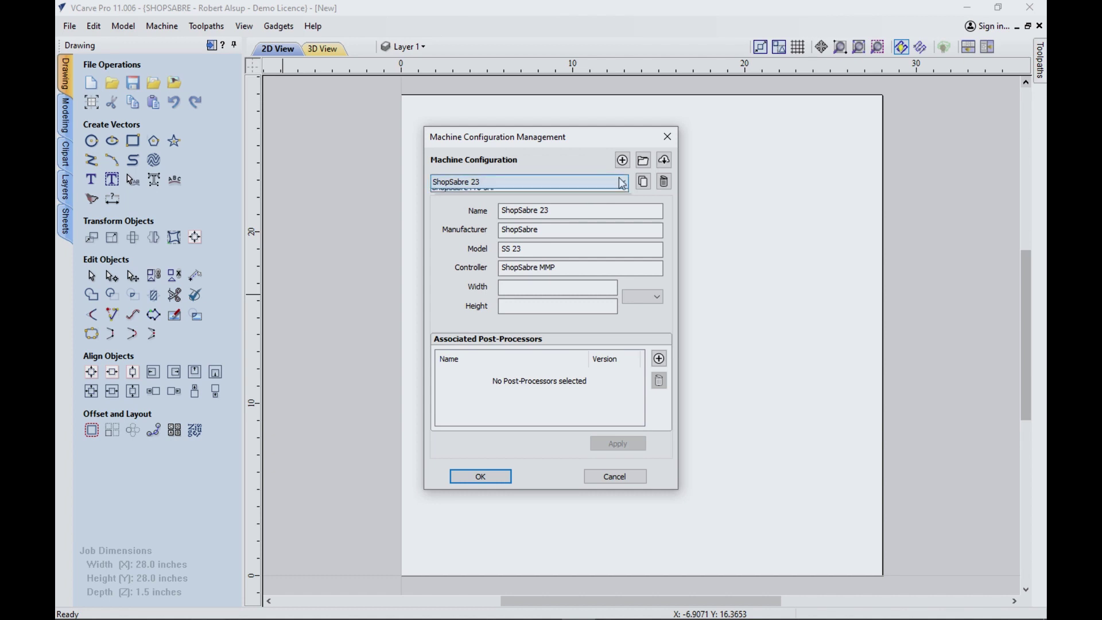
pyautogui.click(584, 183)
pyautogui.click(585, 204)
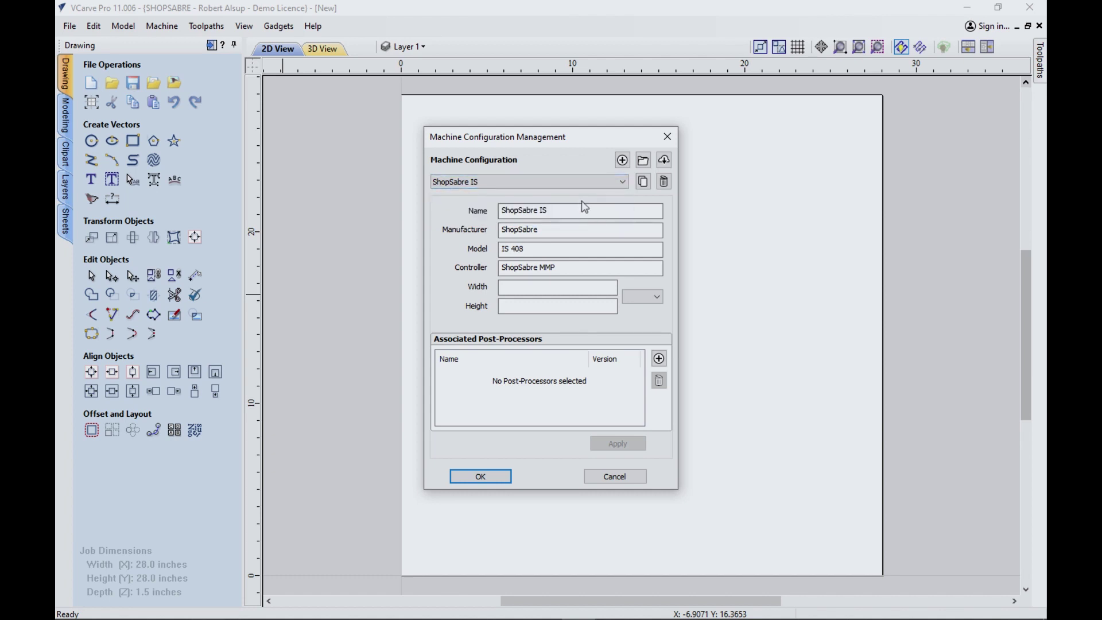
pyautogui.click(591, 182)
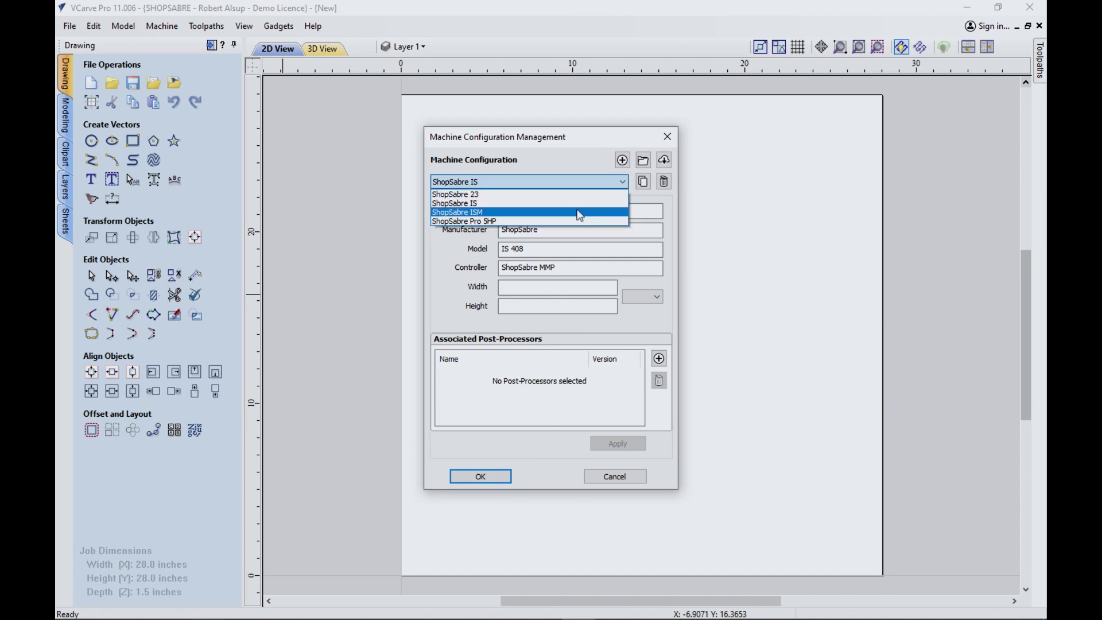
pyautogui.click(580, 204)
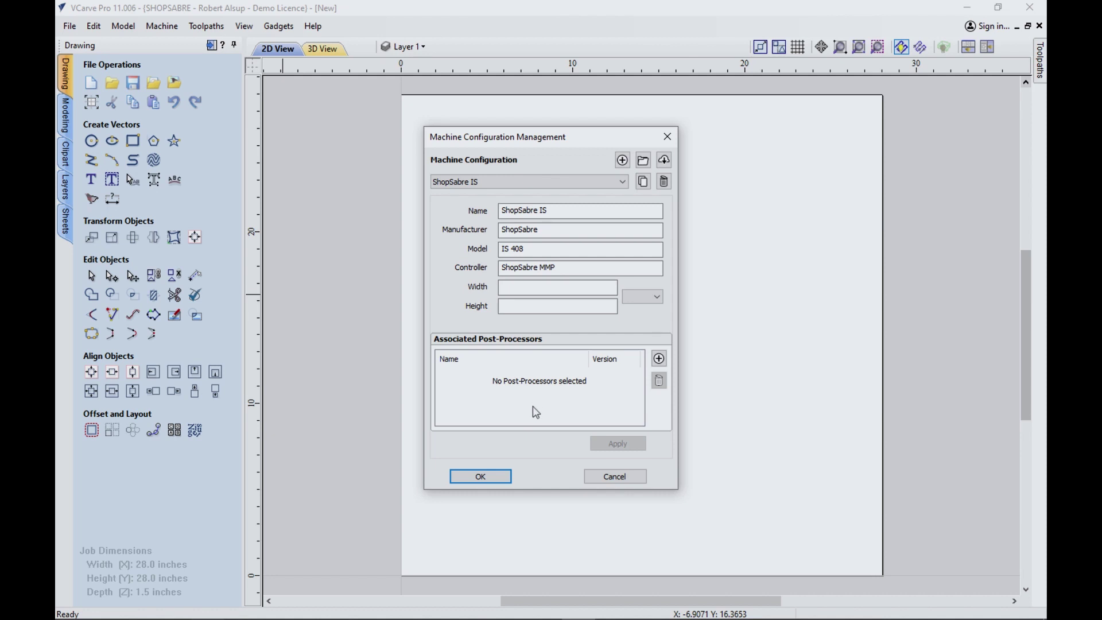
pyautogui.click(594, 476)
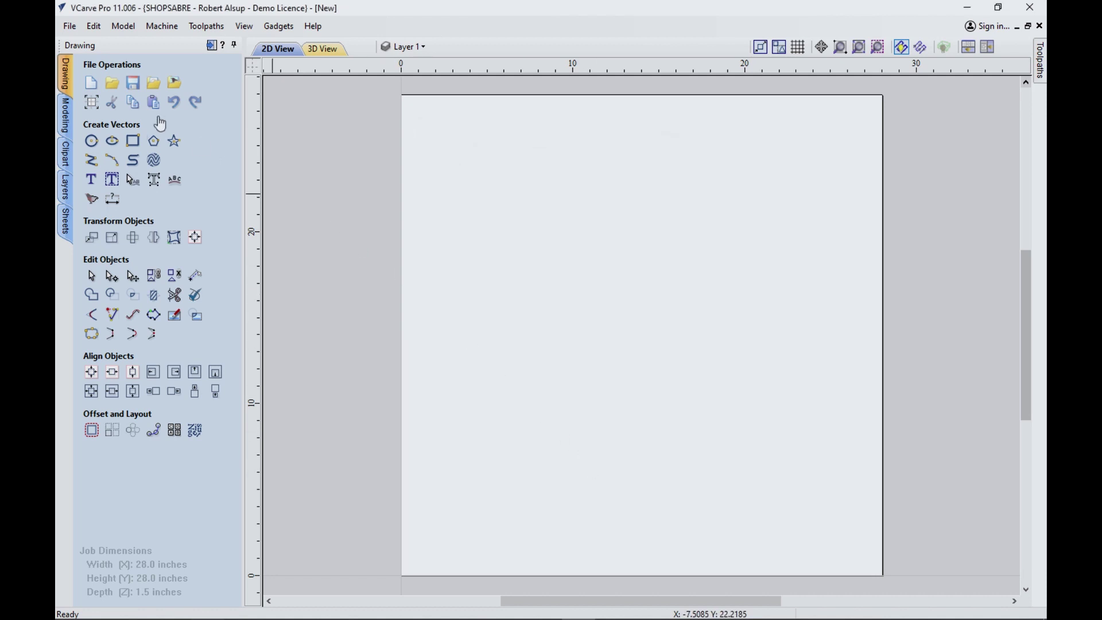
# Open VCarve's V11.0 application data folder and its PostP post-processor folder.
pyautogui.click(72, 28)
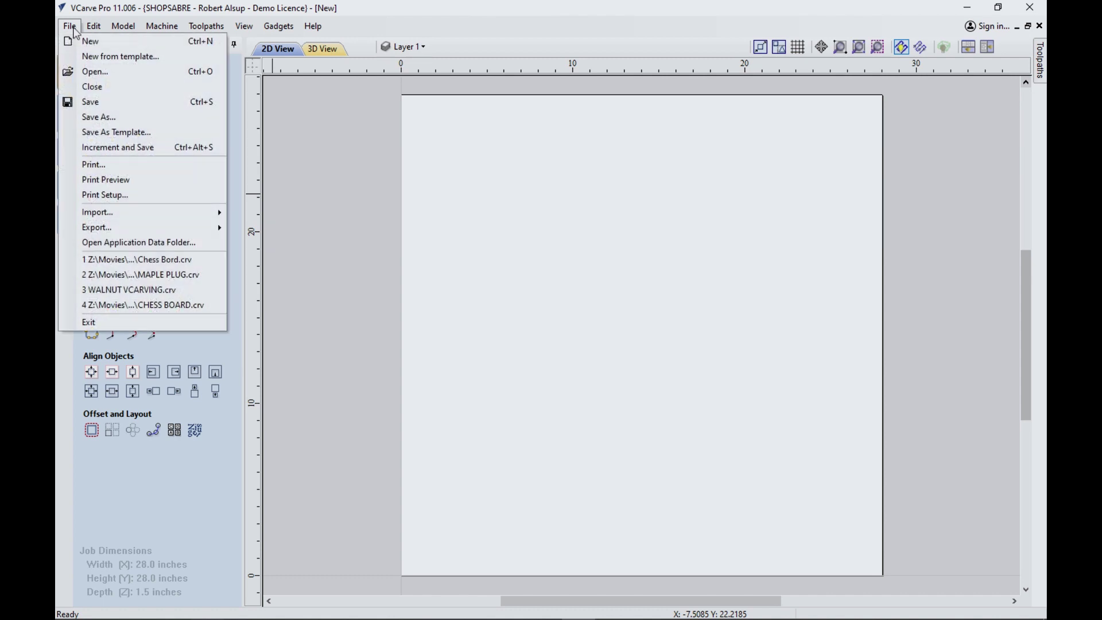
pyautogui.click(125, 243)
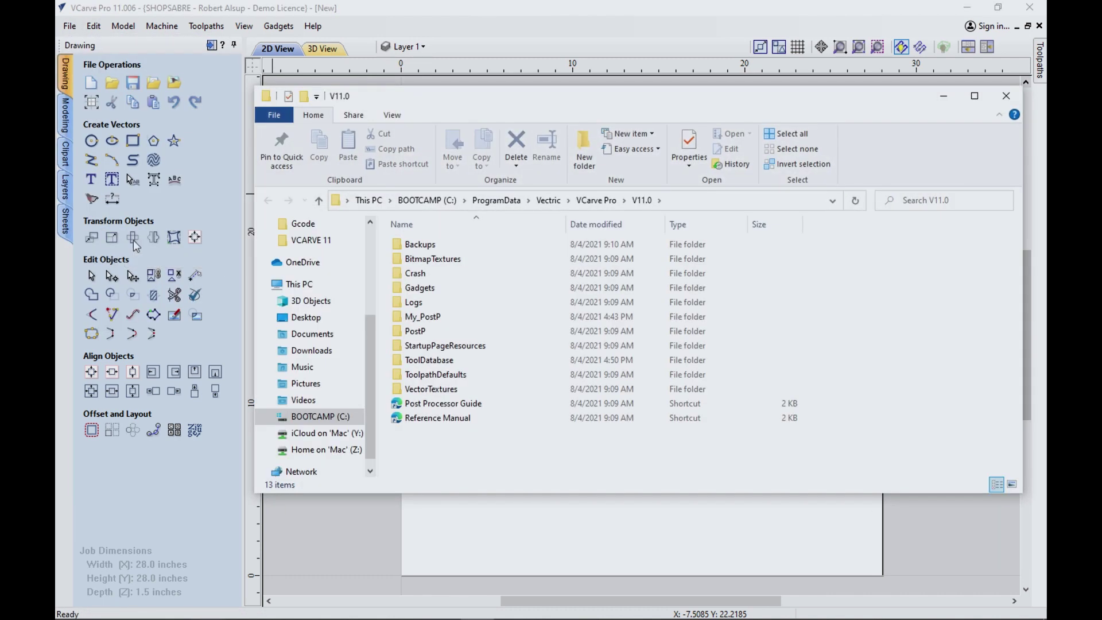
pyautogui.doubleClick(424, 332)
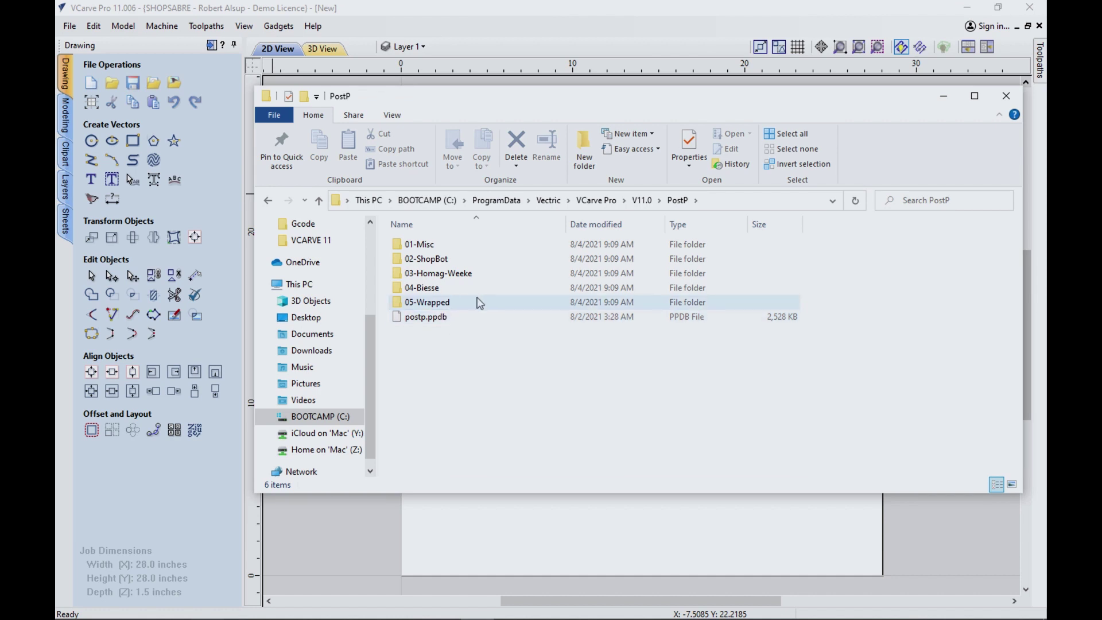
# Close the PostP folder window and open the Machine Configuration manager.
pyautogui.click(1006, 96)
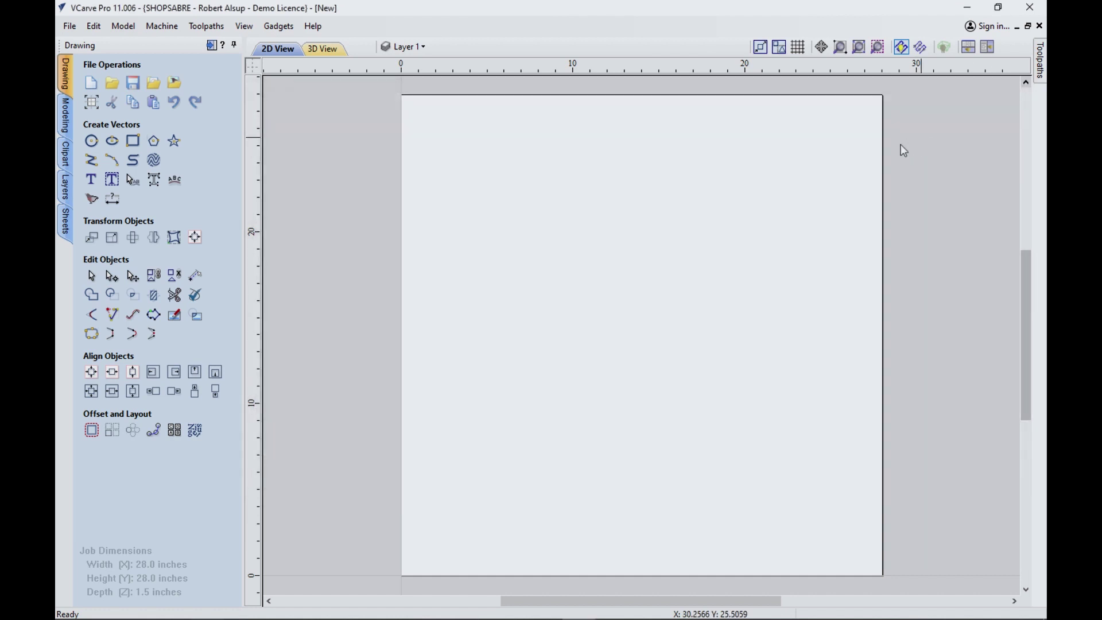
pyautogui.click(162, 26)
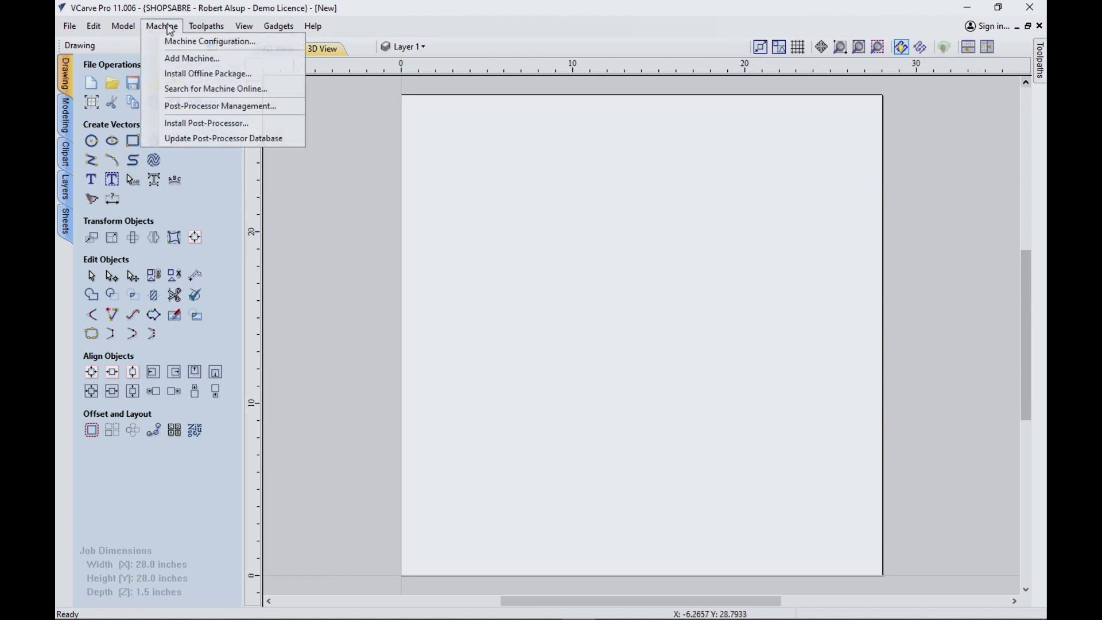
pyautogui.click(180, 41)
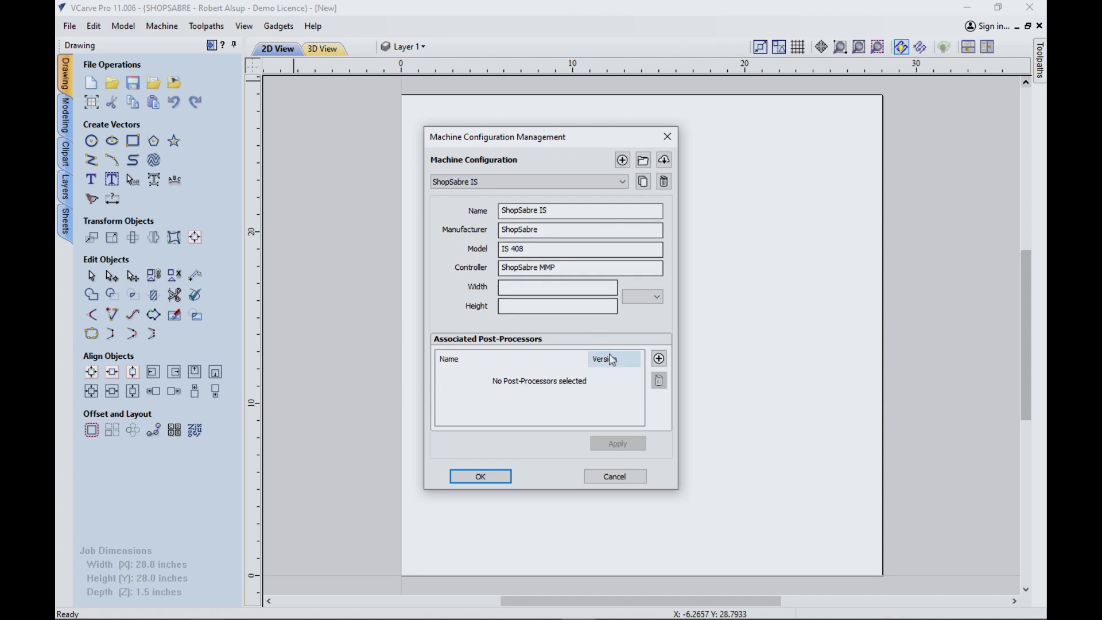
# Add ShopSabre ATC Arc (inch) (*.tap) as the ShopSabre IS machine's associated post-processor.
pyautogui.click(658, 360)
pyautogui.scroll(-10, 557, 340)
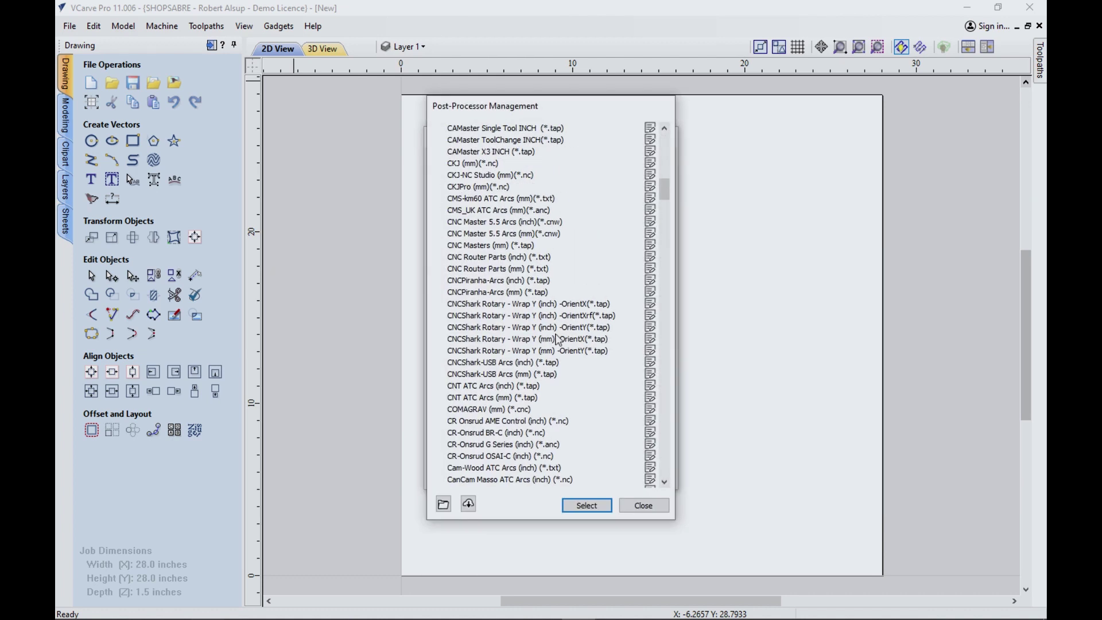
pyautogui.scroll(5, 556, 340)
pyautogui.scroll(-12, 557, 341)
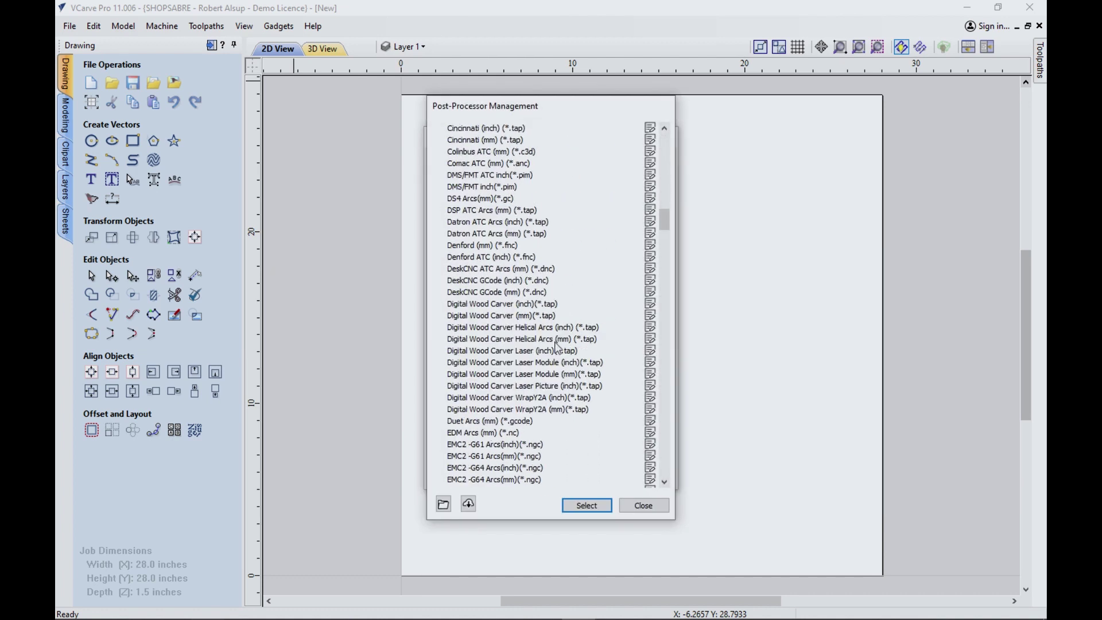
pyautogui.scroll(-20, 557, 348)
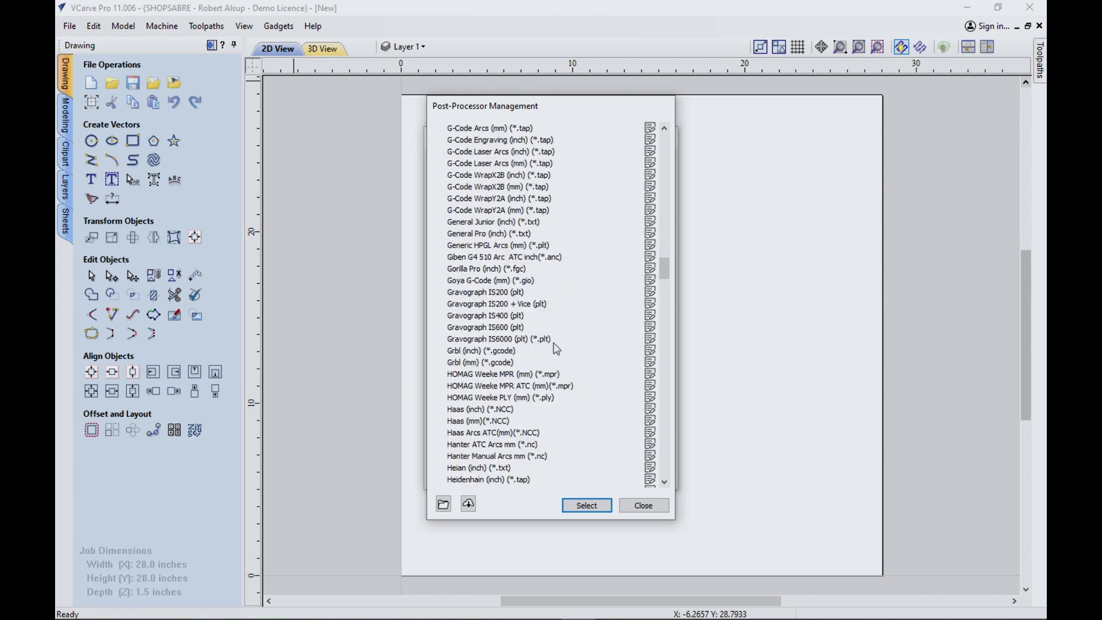
pyautogui.scroll(-20, 556, 349)
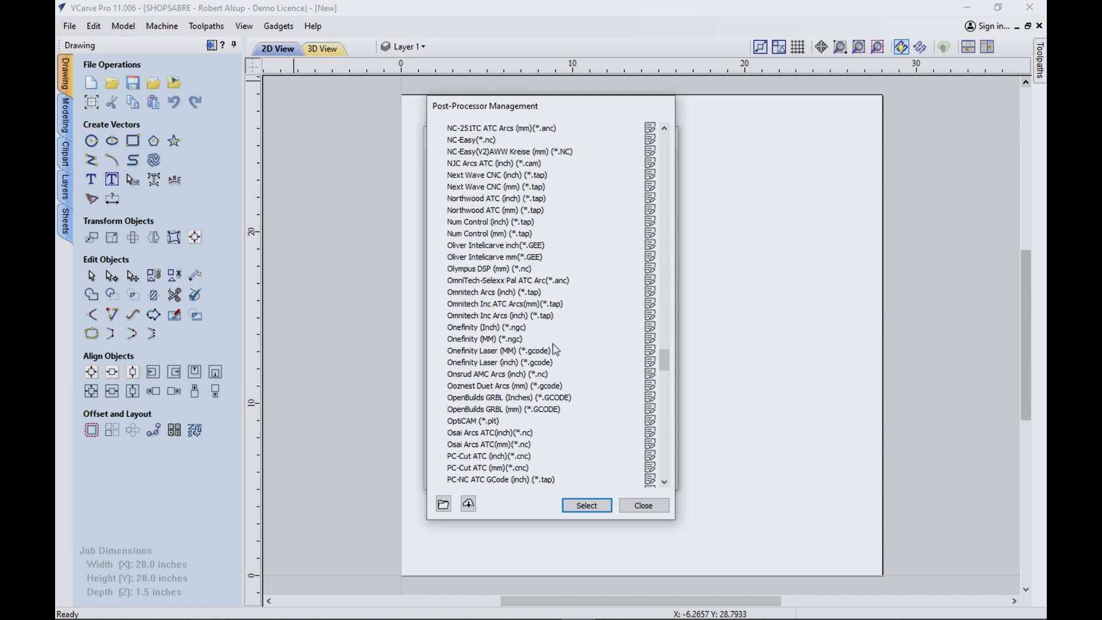
pyautogui.scroll(-14, 553, 352)
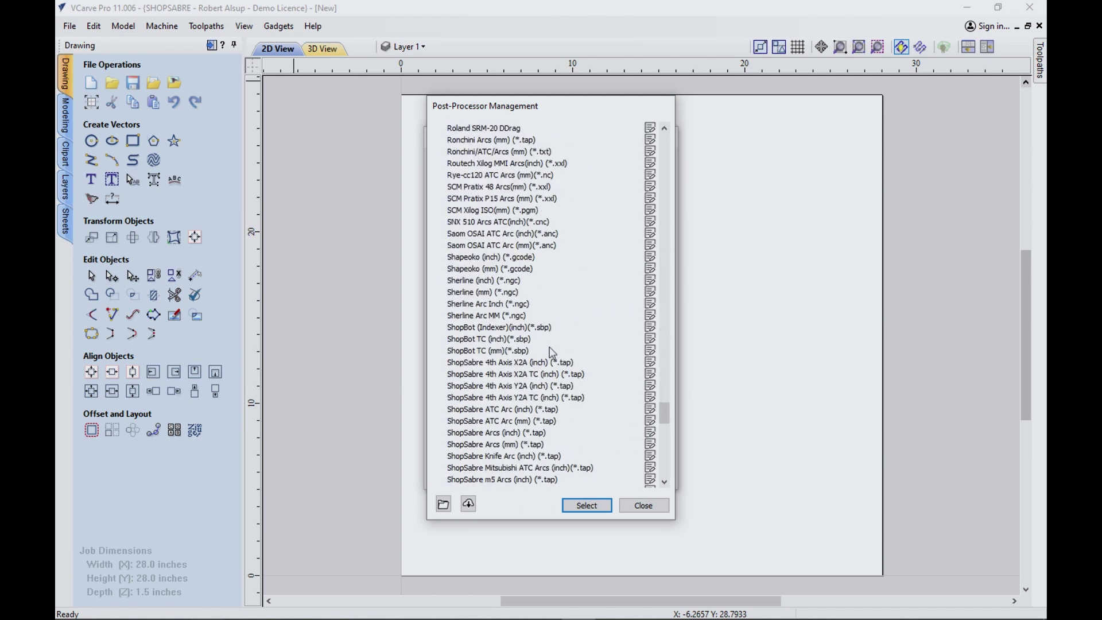
pyautogui.scroll(-3, 552, 352)
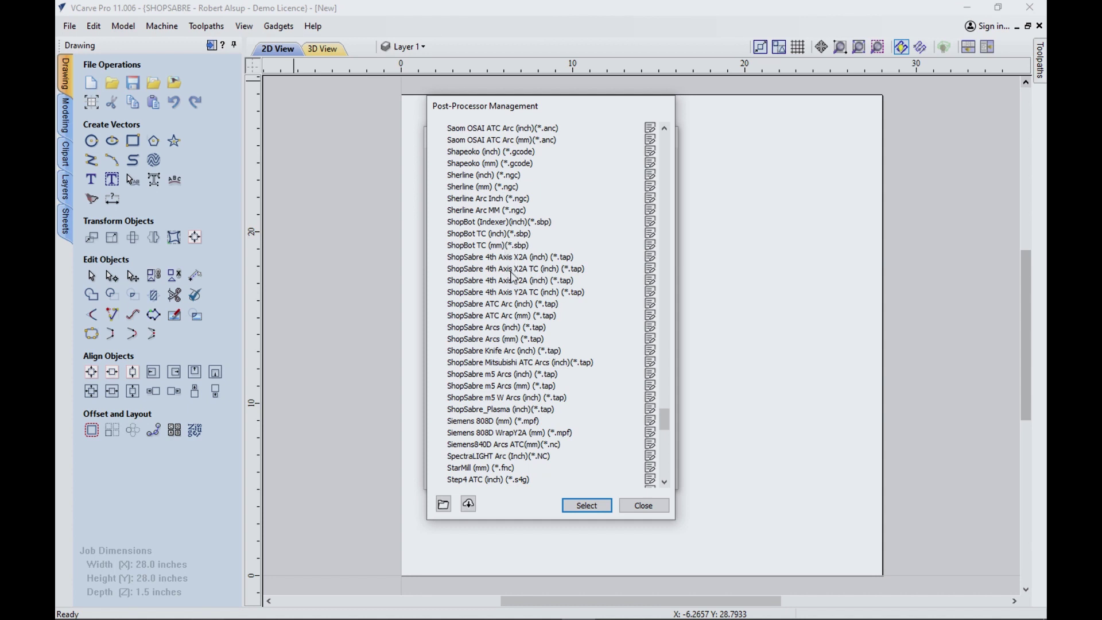
pyautogui.click(509, 306)
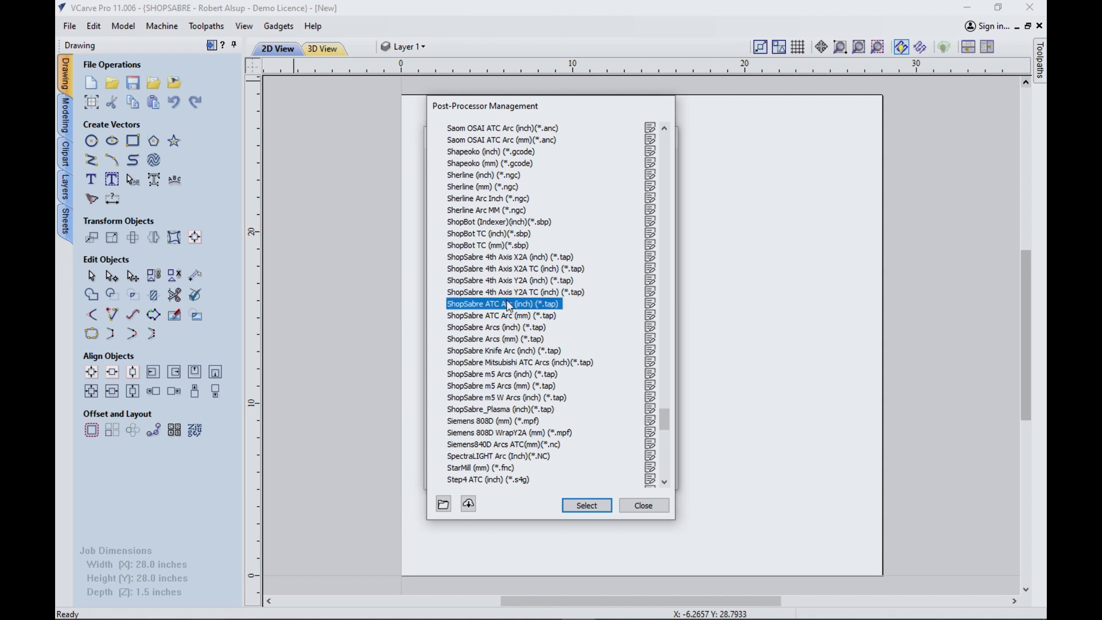
pyautogui.click(597, 504)
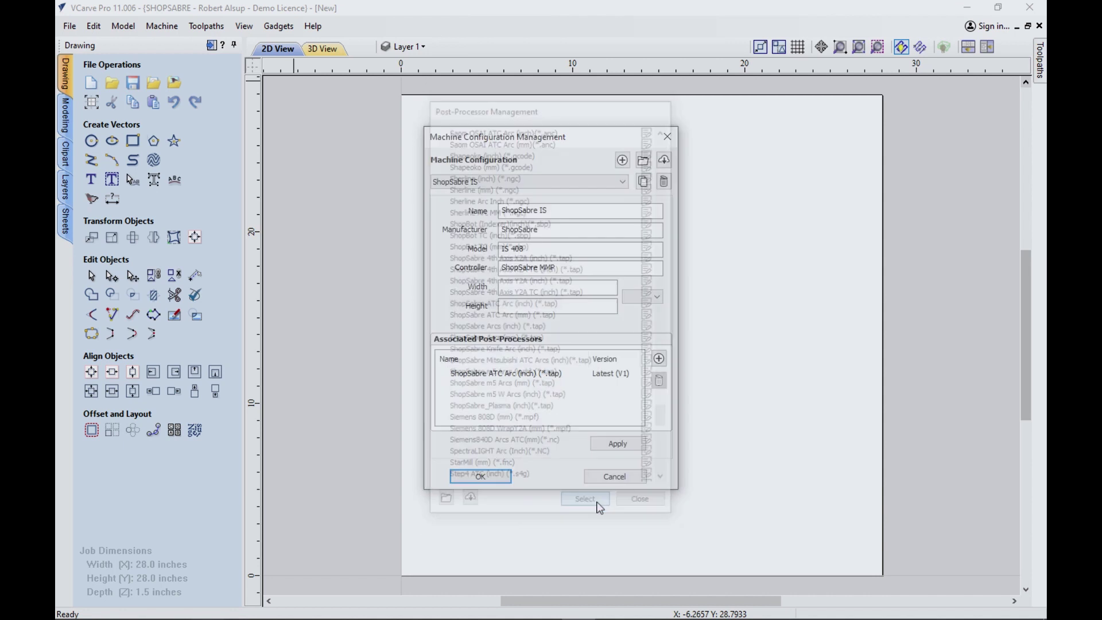
pyautogui.click(544, 379)
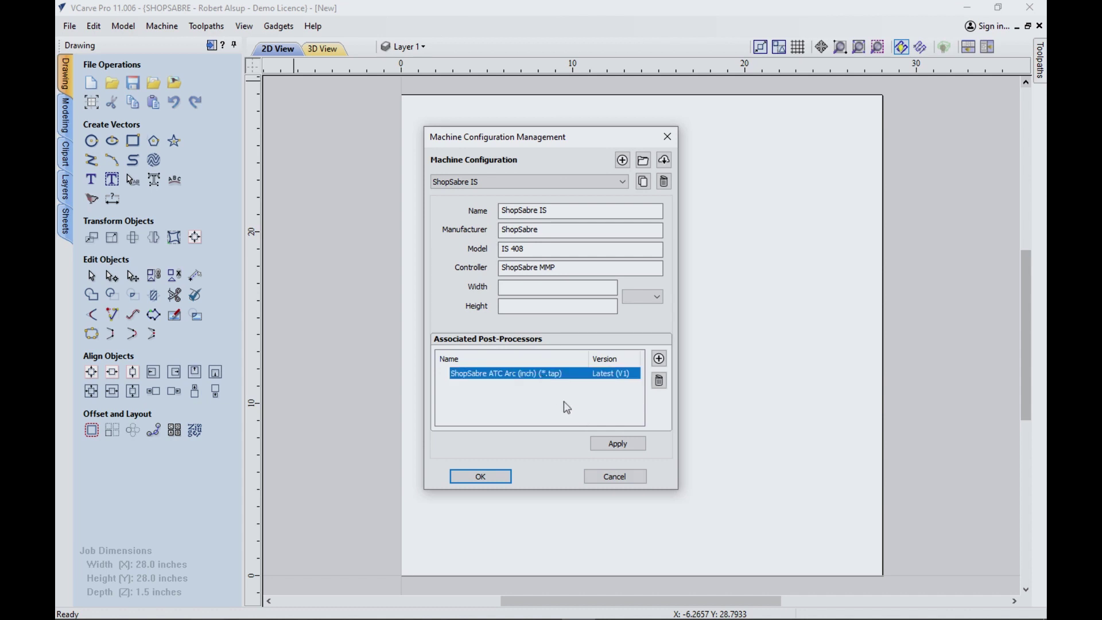
# Remove the attached post-processor and pick ShopSabre ATC Arc (inch) again from the list.
pyautogui.click(661, 383)
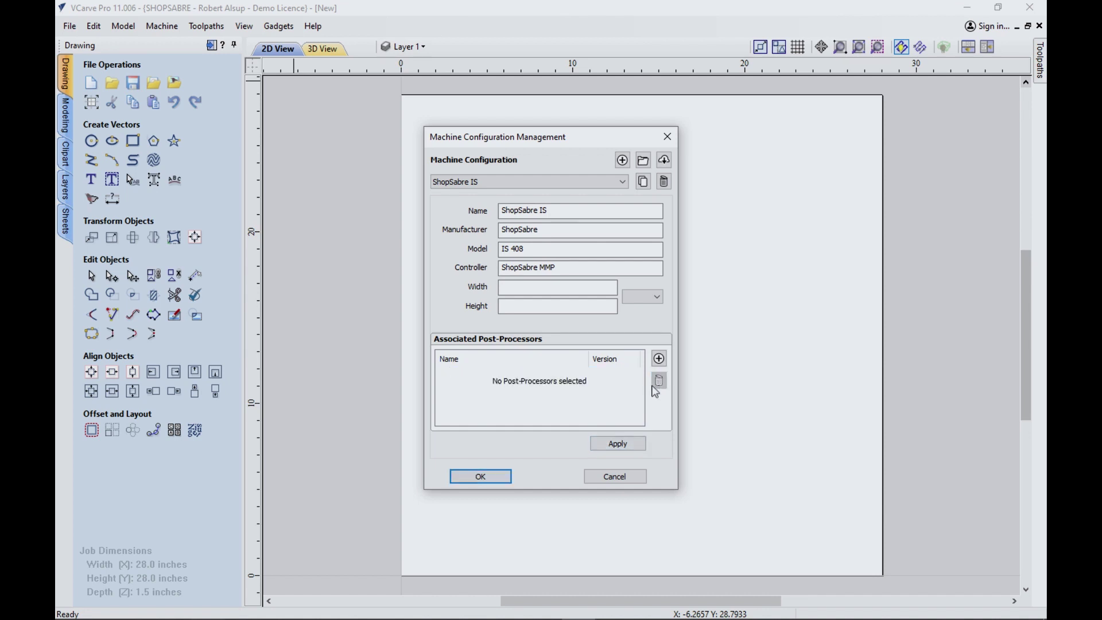
pyautogui.click(659, 359)
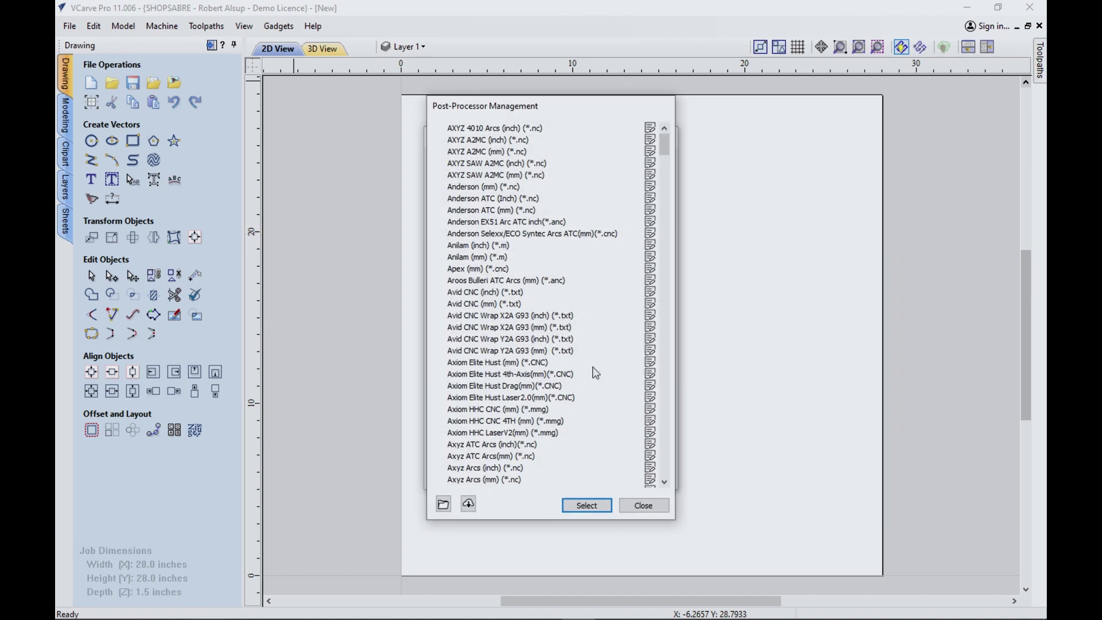
pyautogui.scroll(-20, 545, 282)
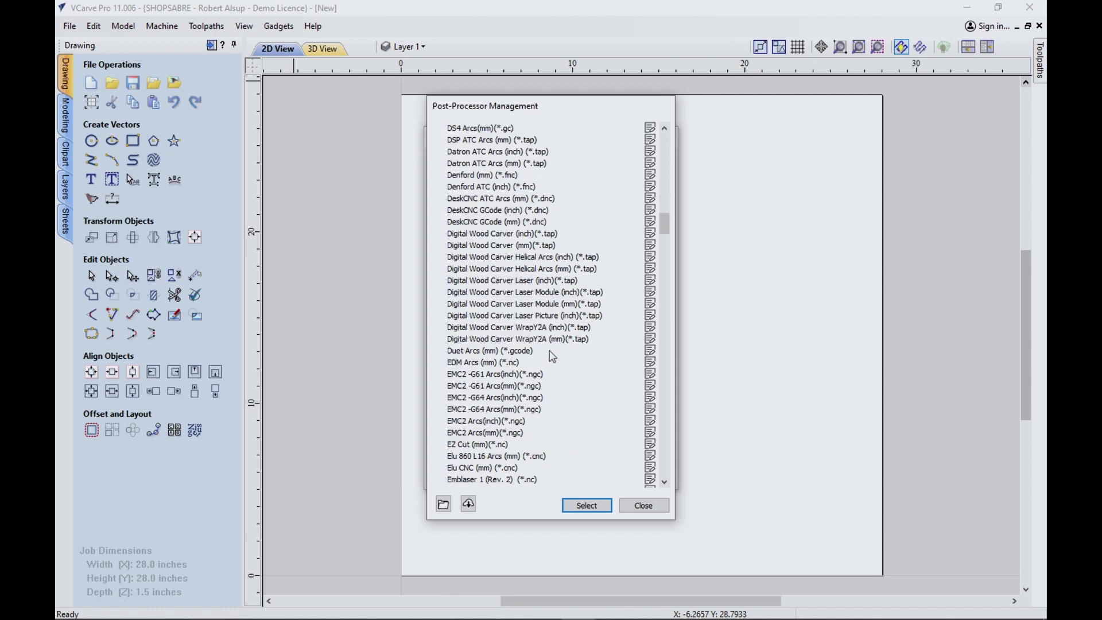
pyautogui.scroll(-20, 550, 349)
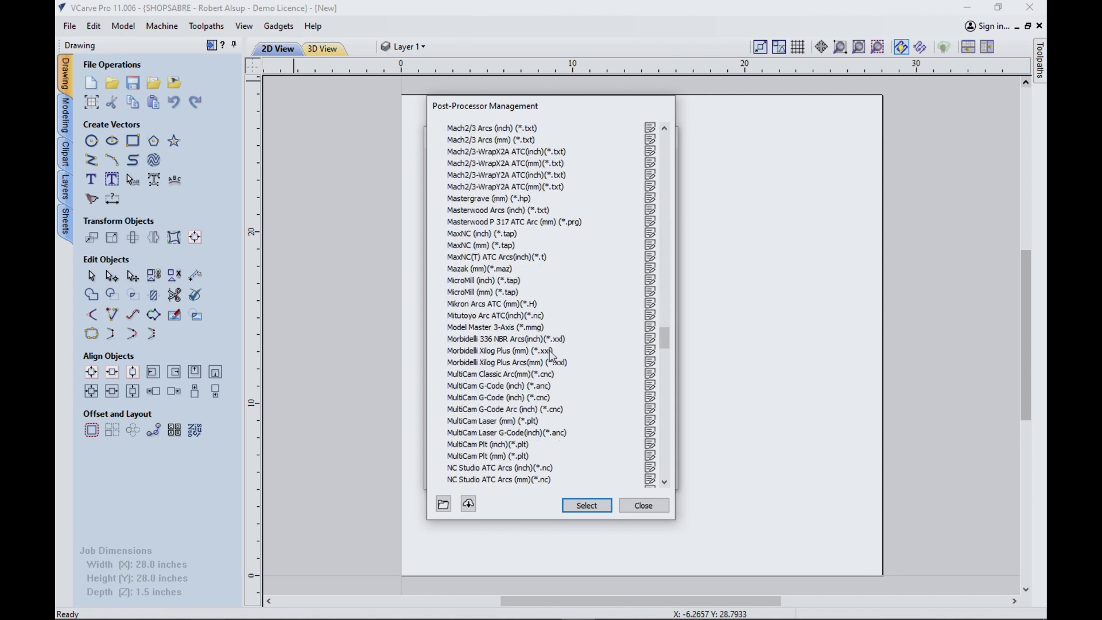
pyautogui.scroll(-20, 551, 354)
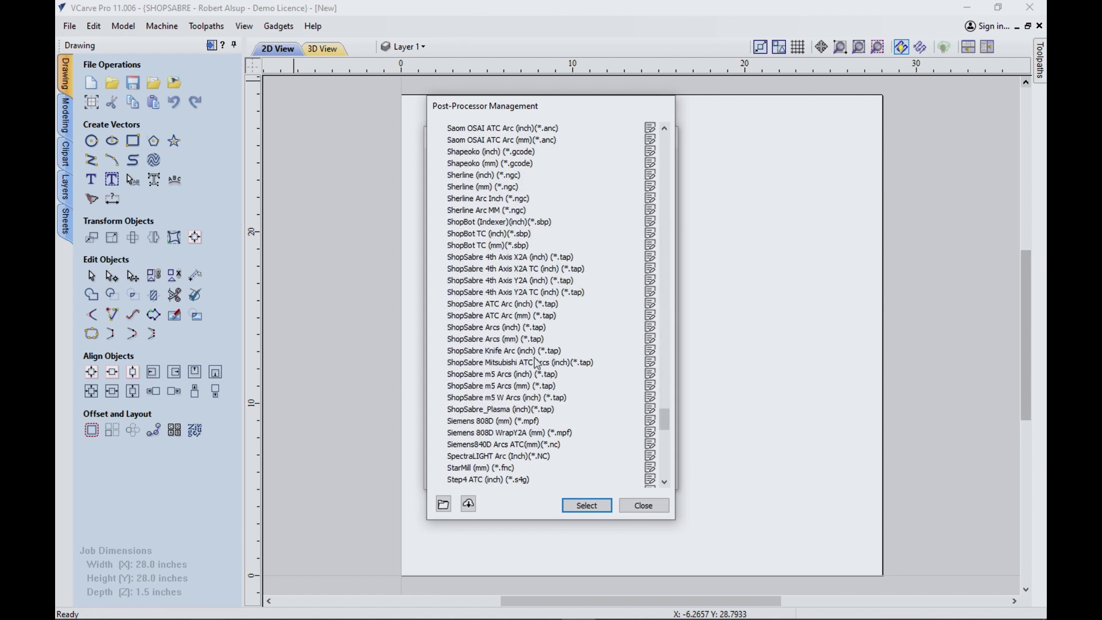
pyautogui.scroll(-6, 537, 357)
pyautogui.scroll(-8, 537, 358)
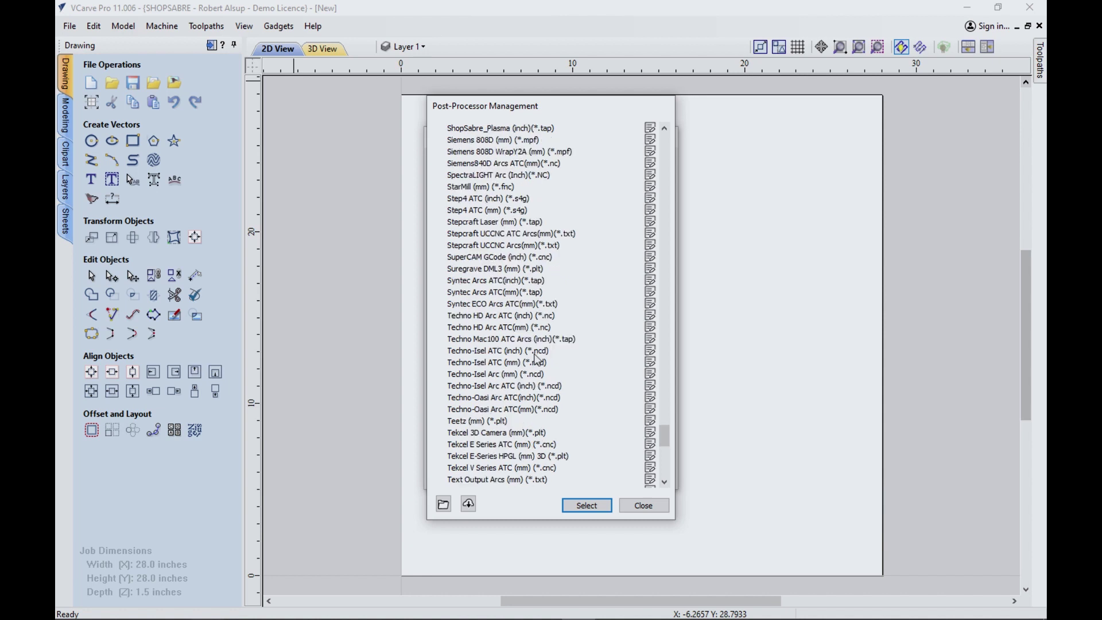
pyautogui.scroll(18, 536, 356)
pyautogui.scroll(12, 536, 355)
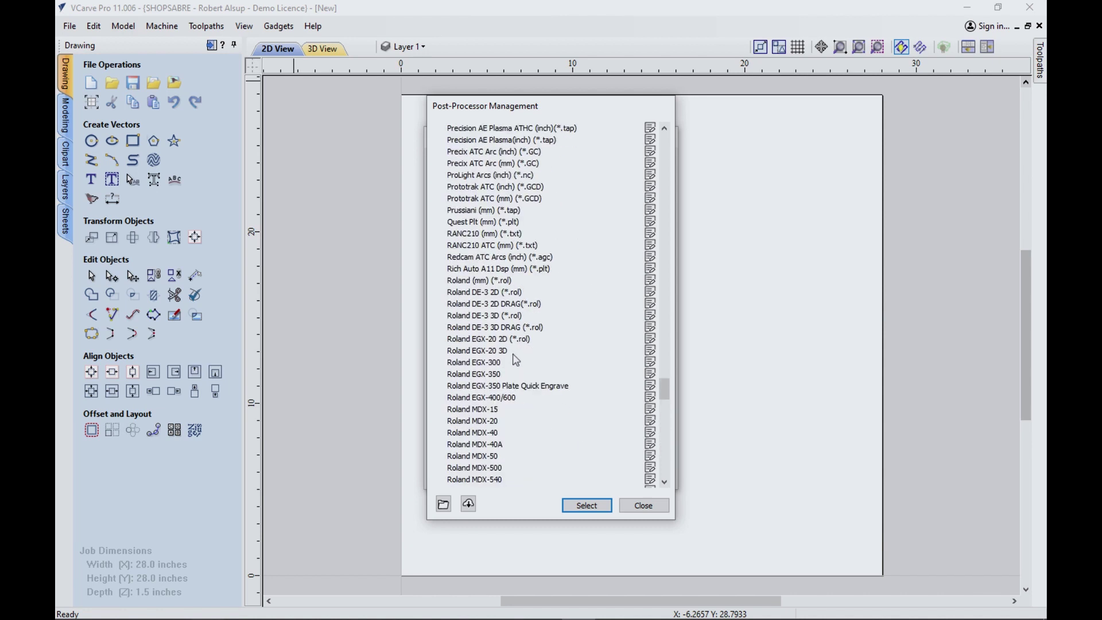
pyautogui.scroll(-17, 522, 357)
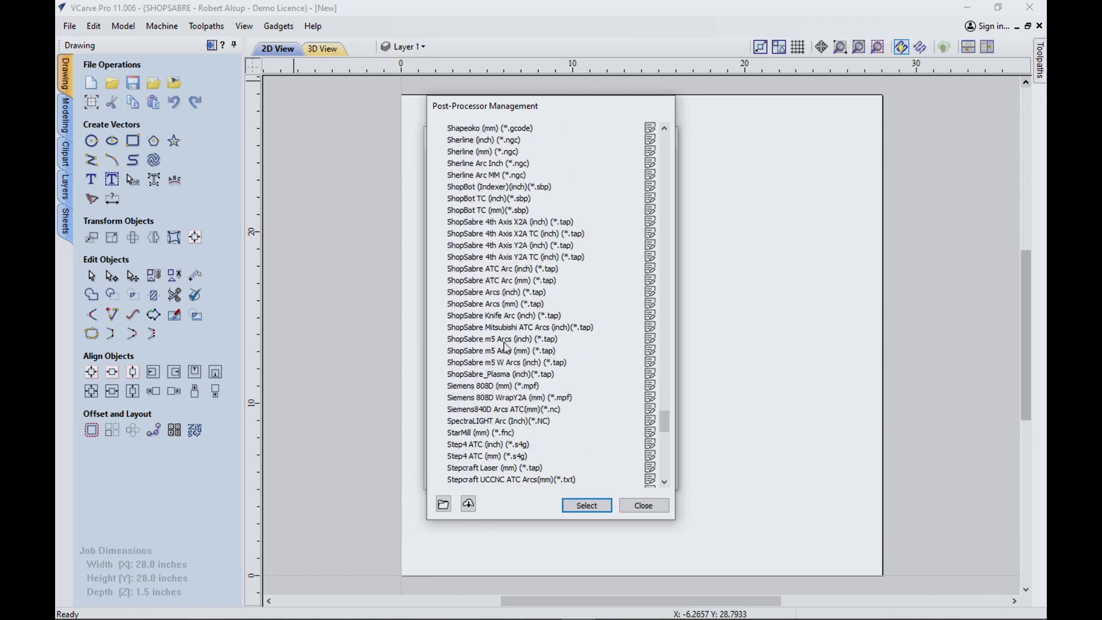
pyautogui.click(492, 281)
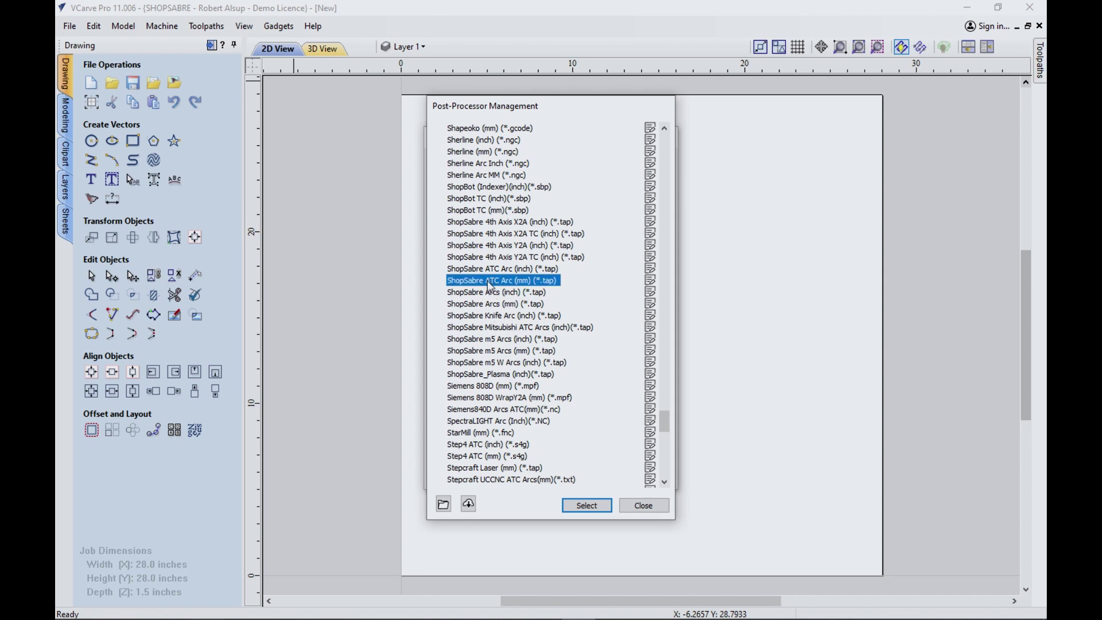
pyautogui.click(512, 294)
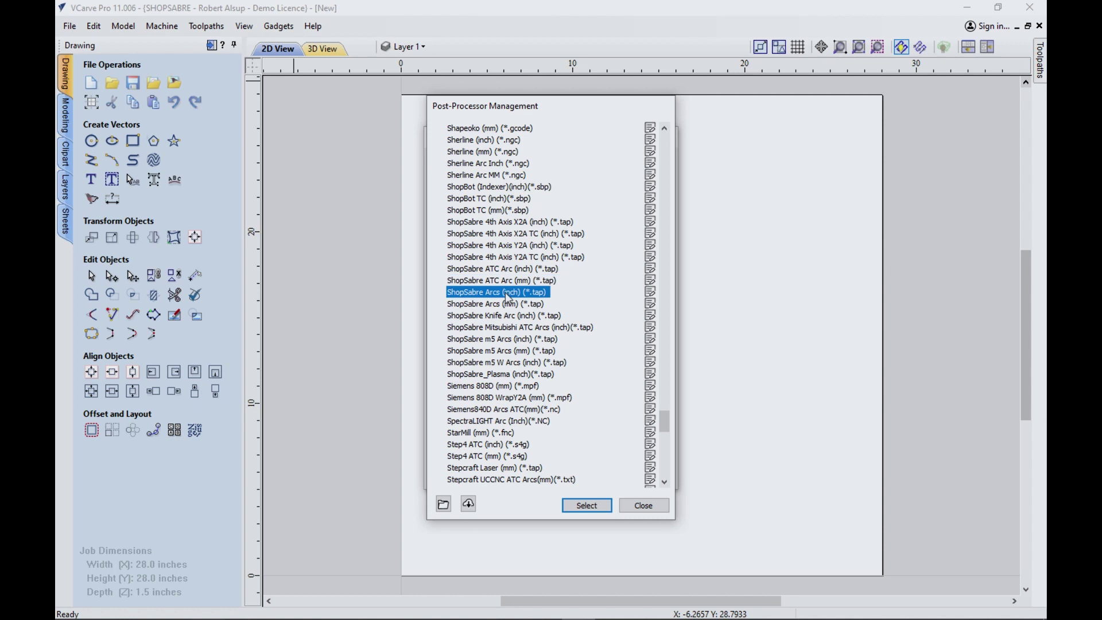
pyautogui.click(511, 270)
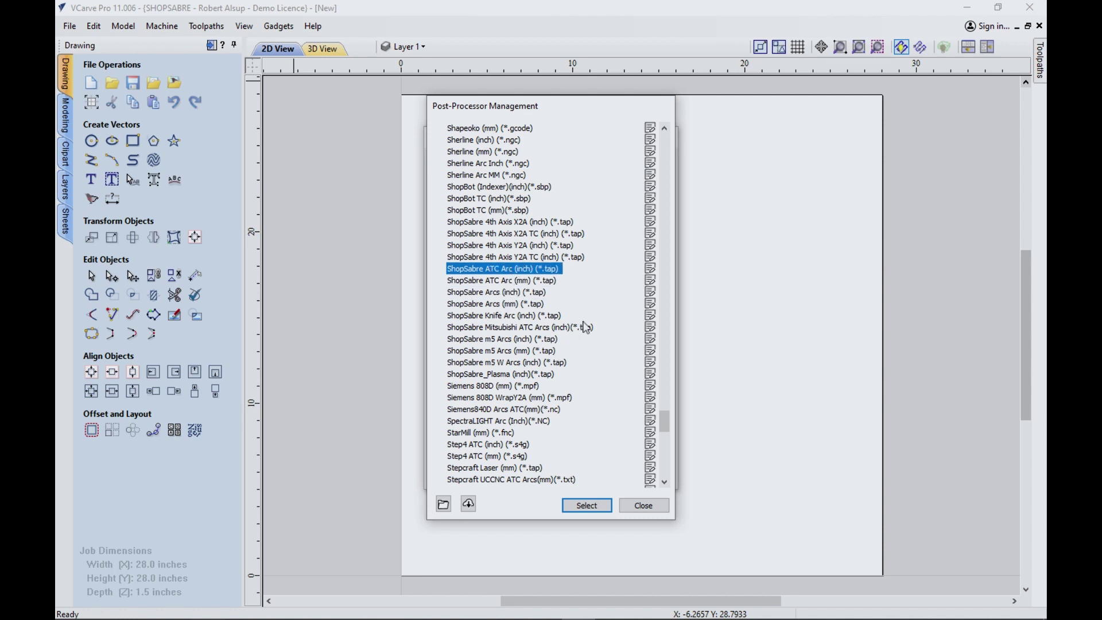
# Customize a copy of ShopSabre ATC Arc (inch), attach it, and apply the configuration.
pyautogui.click(649, 268)
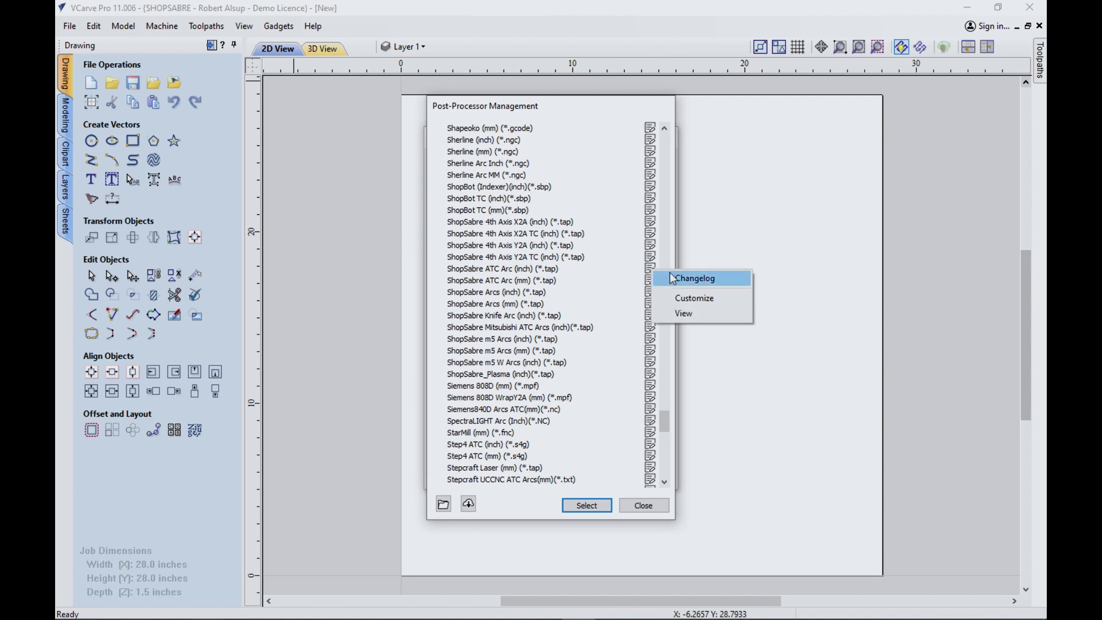
pyautogui.click(710, 301)
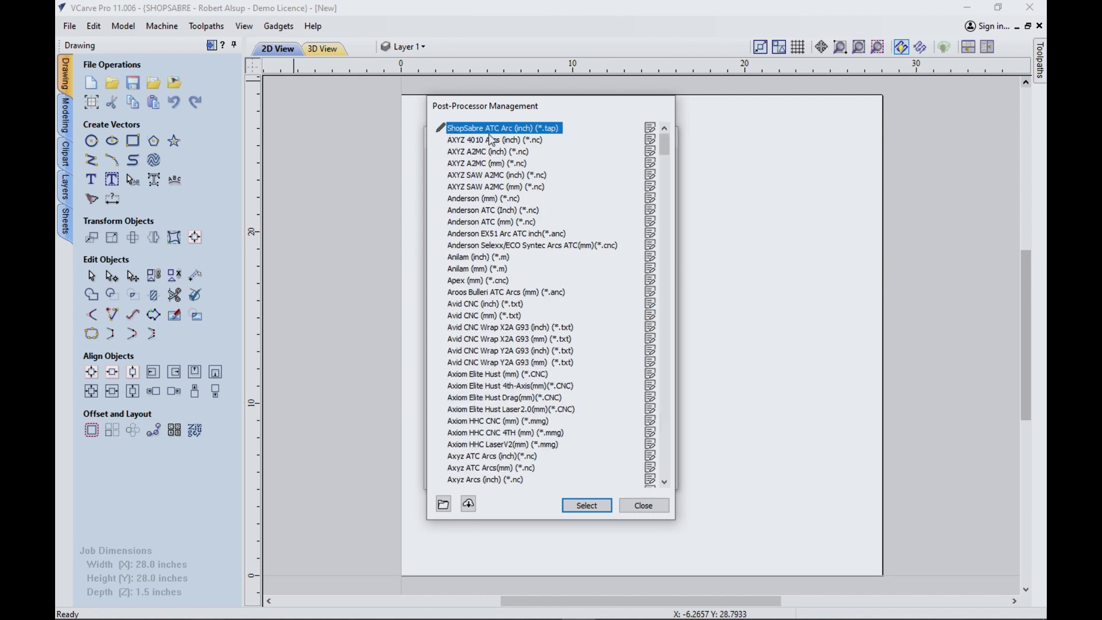
pyautogui.click(590, 508)
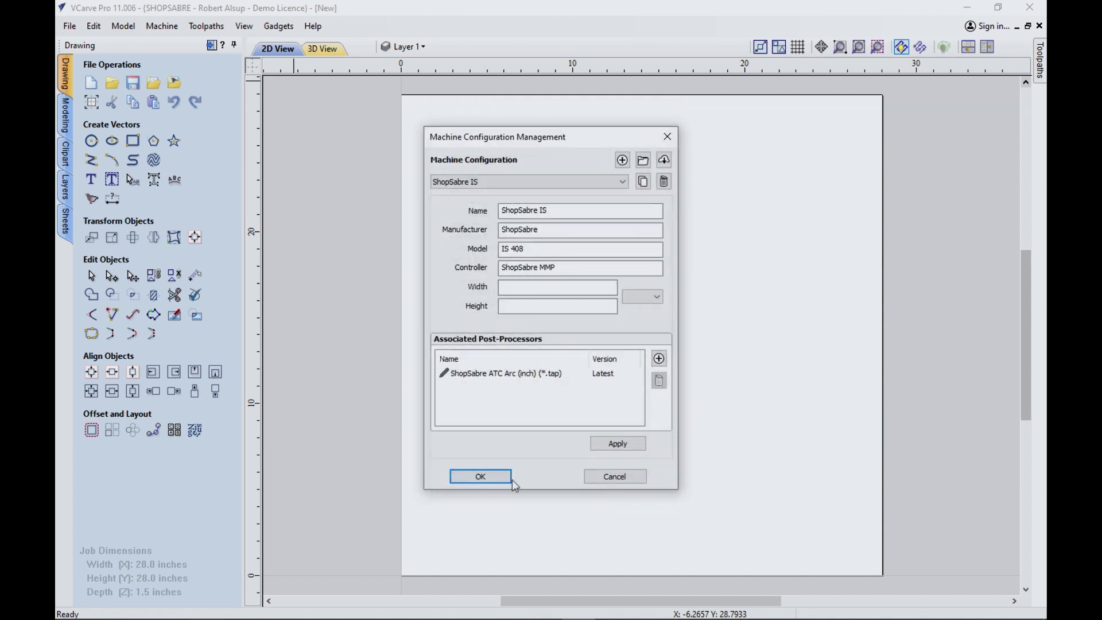
pyautogui.click(606, 445)
# Confirm the machine configuration, then browse the application data folder to My_PostP and close it.
pyautogui.click(497, 483)
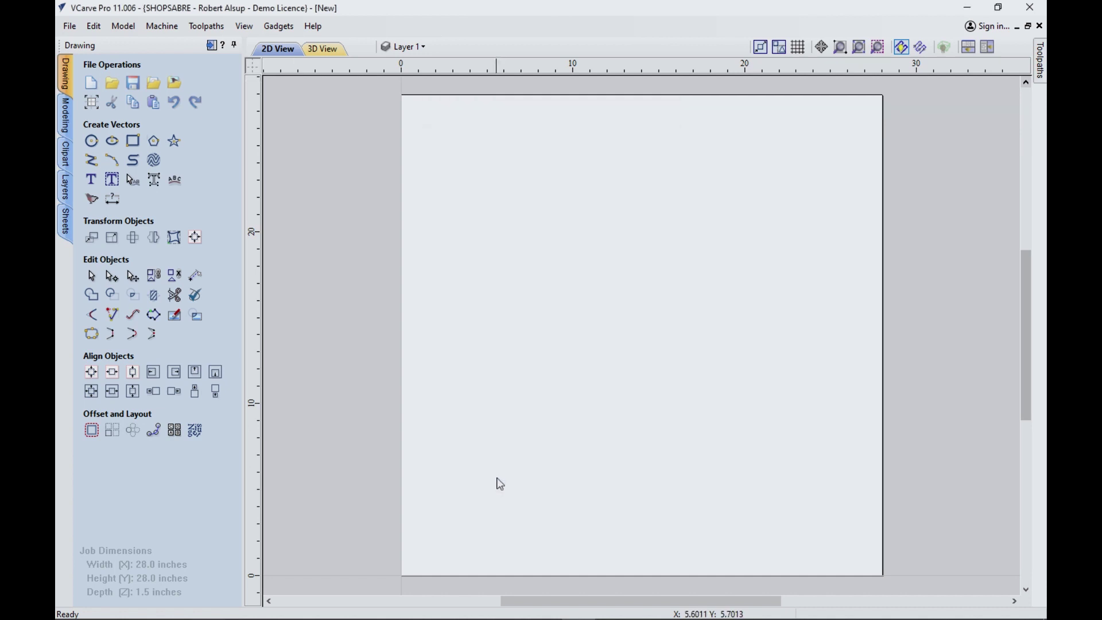
pyautogui.click(70, 29)
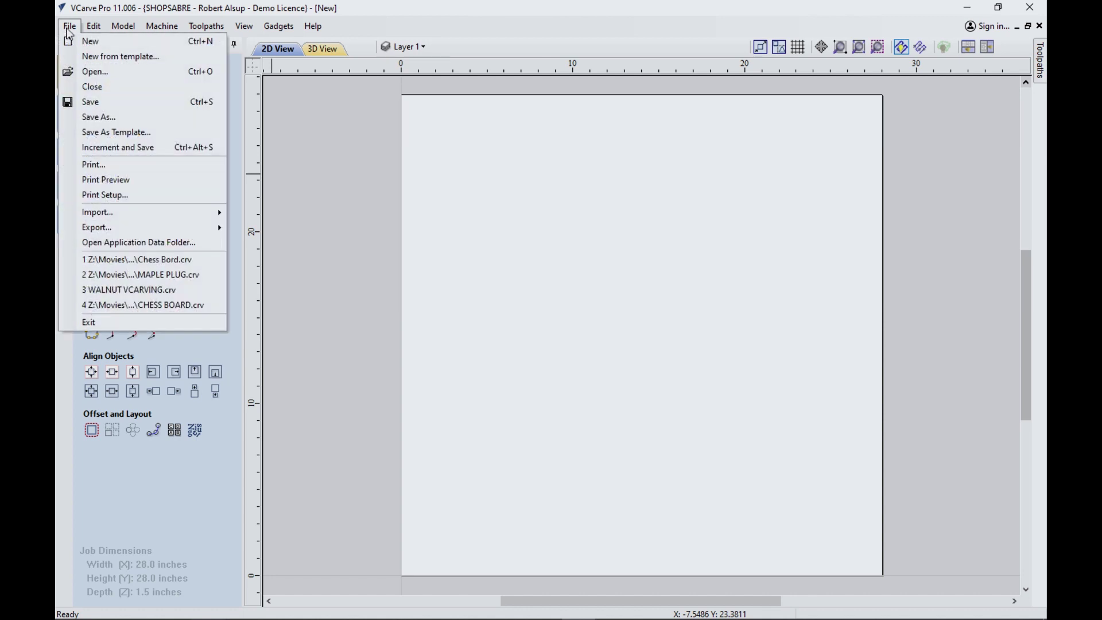
pyautogui.click(99, 247)
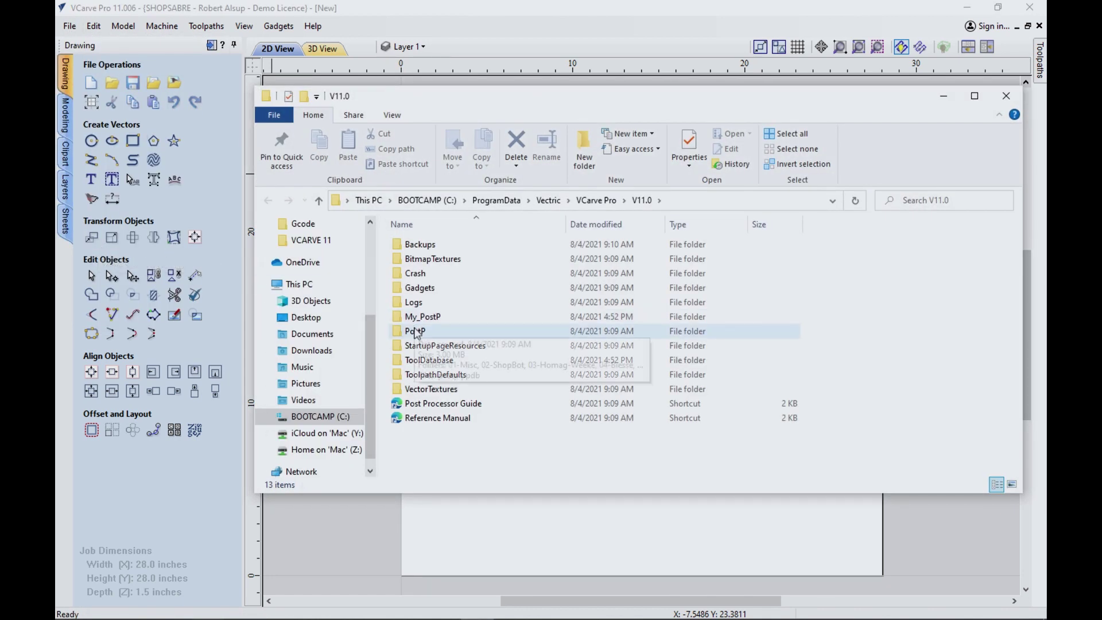
pyautogui.doubleClick(413, 332)
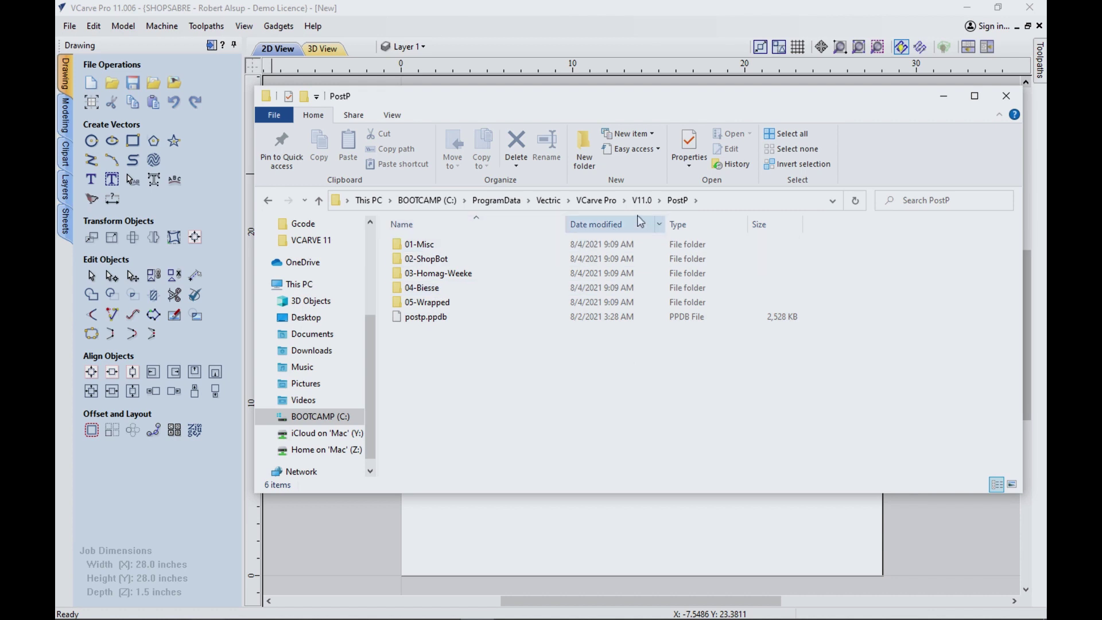
pyautogui.click(641, 200)
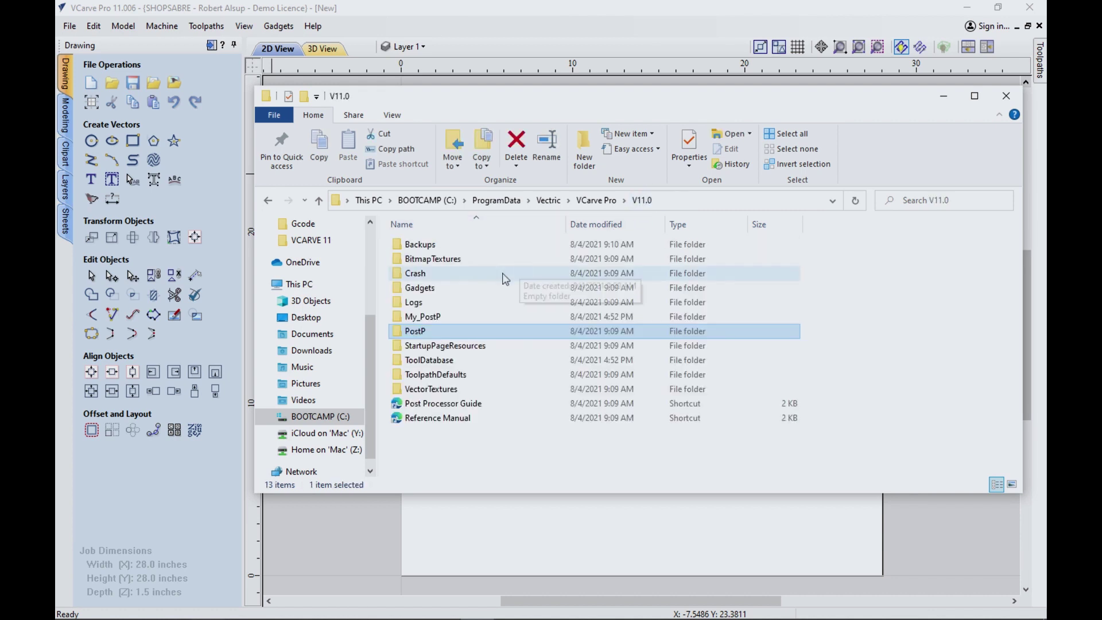
pyautogui.doubleClick(438, 317)
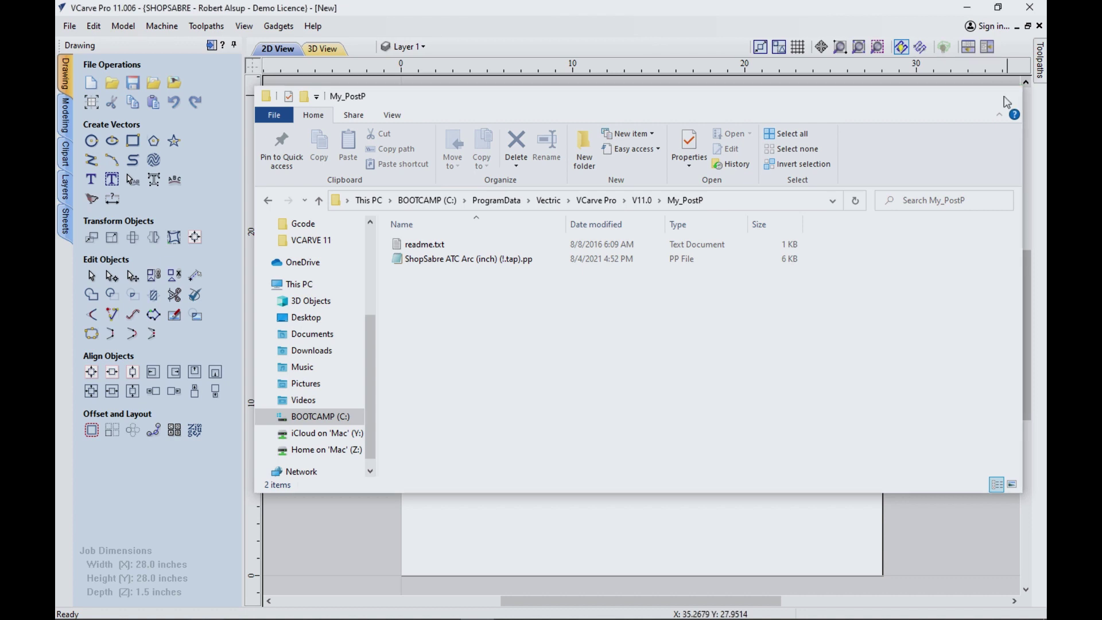
pyautogui.click(1008, 98)
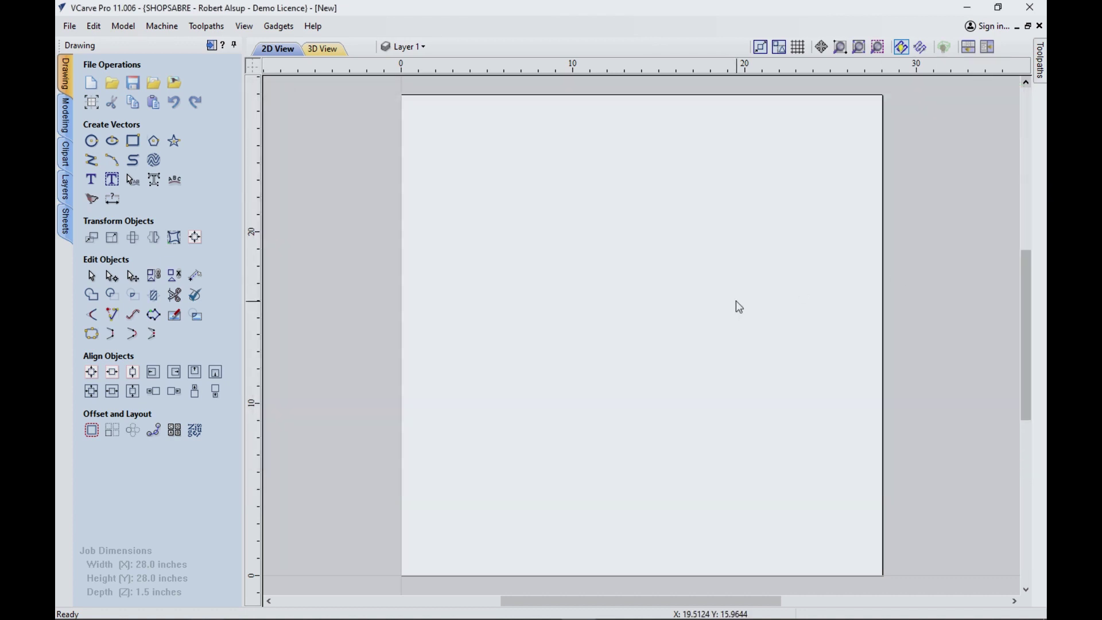
# Pin the Toolpaths panel and verify Save Toolpaths offers the ShopSabre ATC Arc (inch) post-processor.
pyautogui.click(1040, 55)
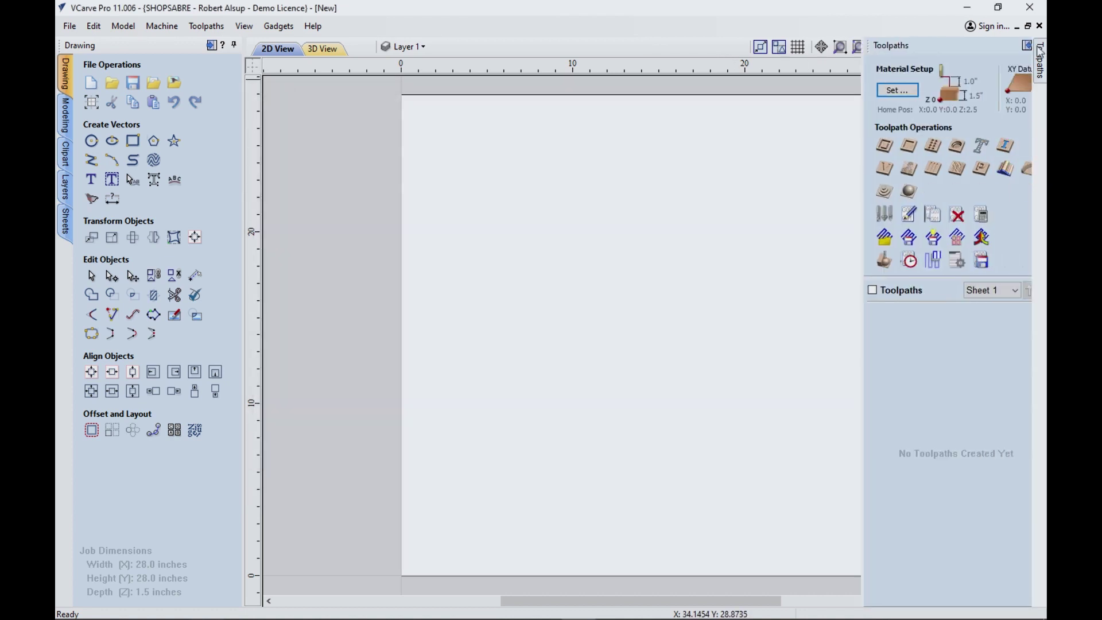
pyautogui.click(1024, 45)
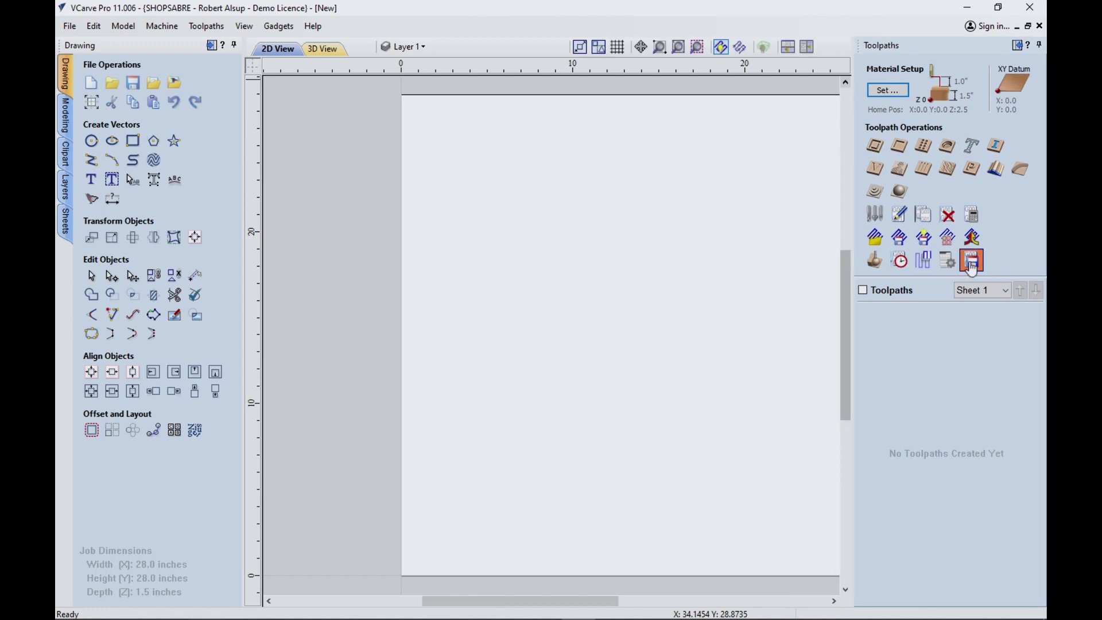
pyautogui.click(971, 262)
pyautogui.click(1026, 322)
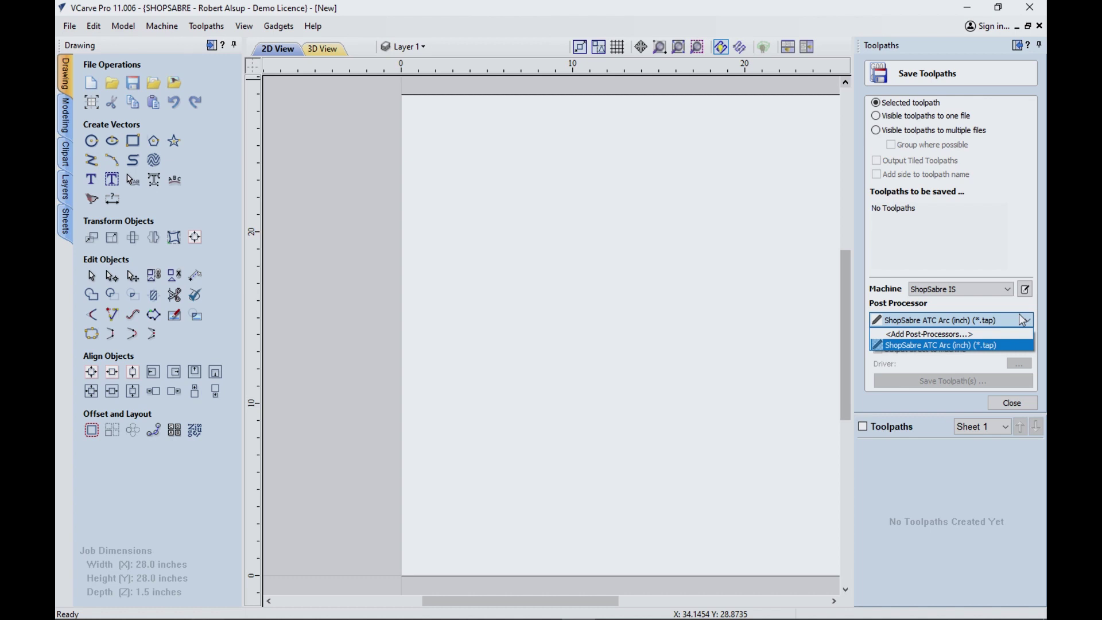
pyautogui.click(1009, 404)
pyautogui.click(1012, 404)
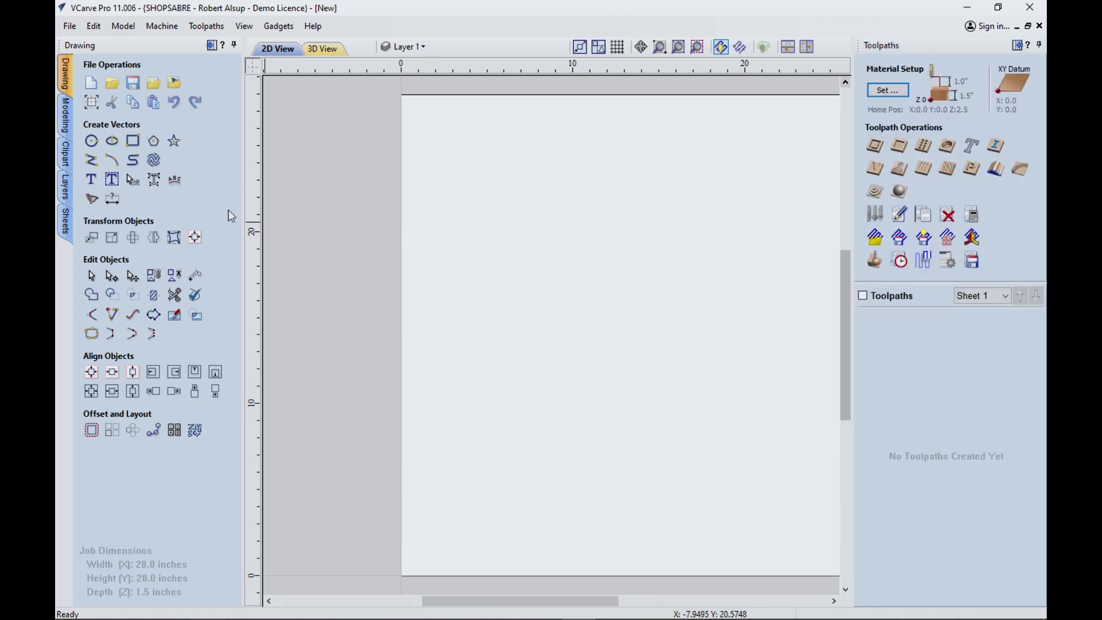
pyautogui.click(156, 28)
# View the dome in 3D from the side and top, and confirm the 36 × 36 × 1 inch job.
pyautogui.click(175, 41)
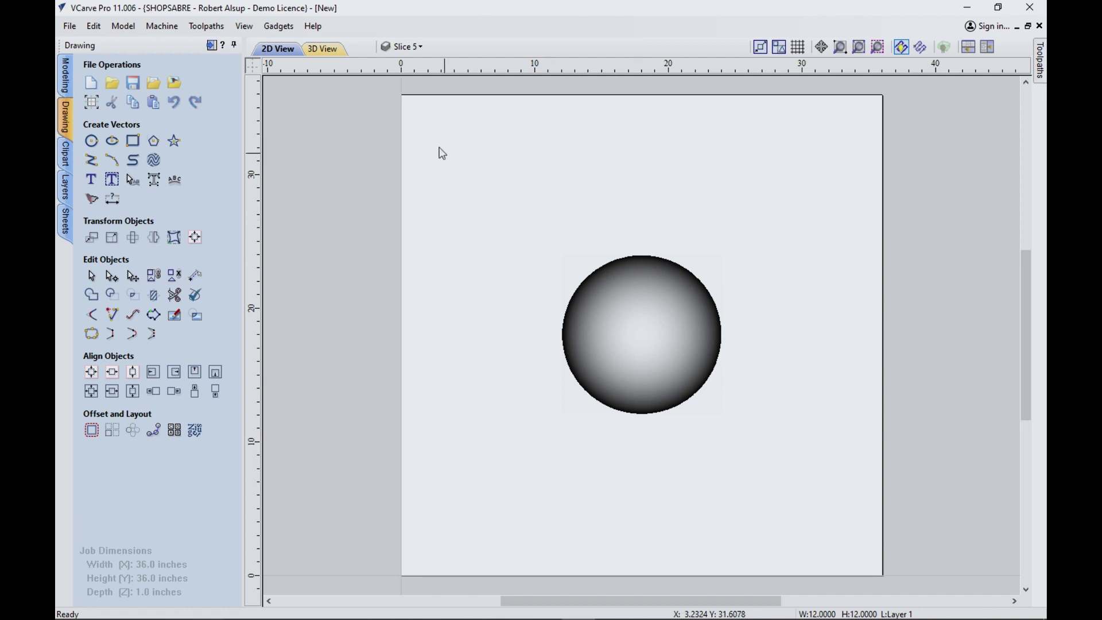
pyautogui.click(324, 51)
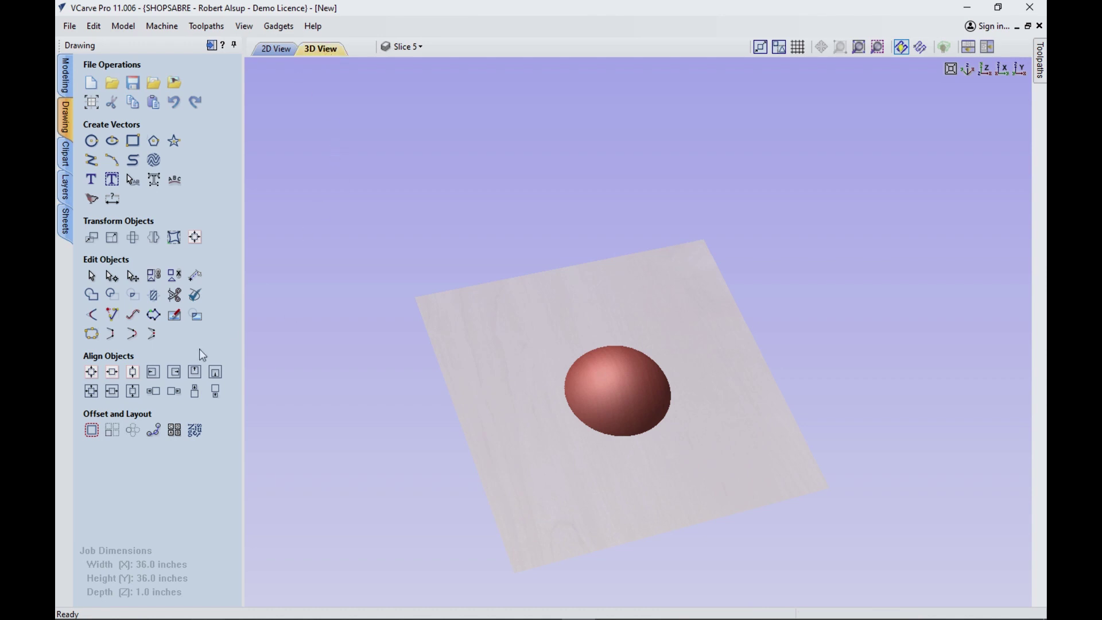
pyautogui.scroll(5, 547, 416)
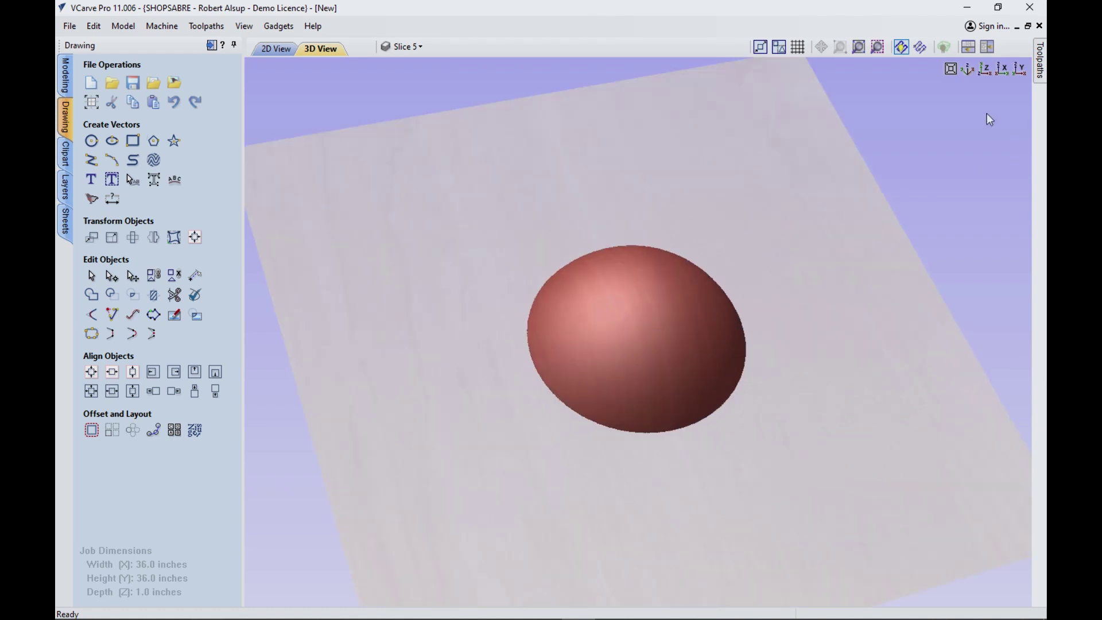
pyautogui.click(1003, 68)
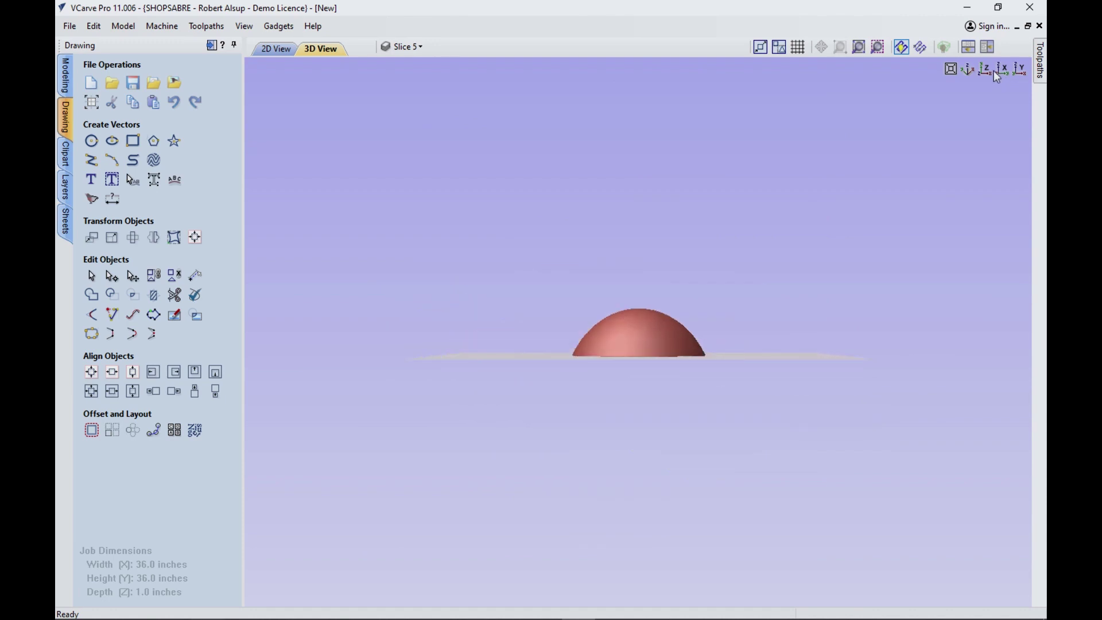
pyautogui.click(983, 70)
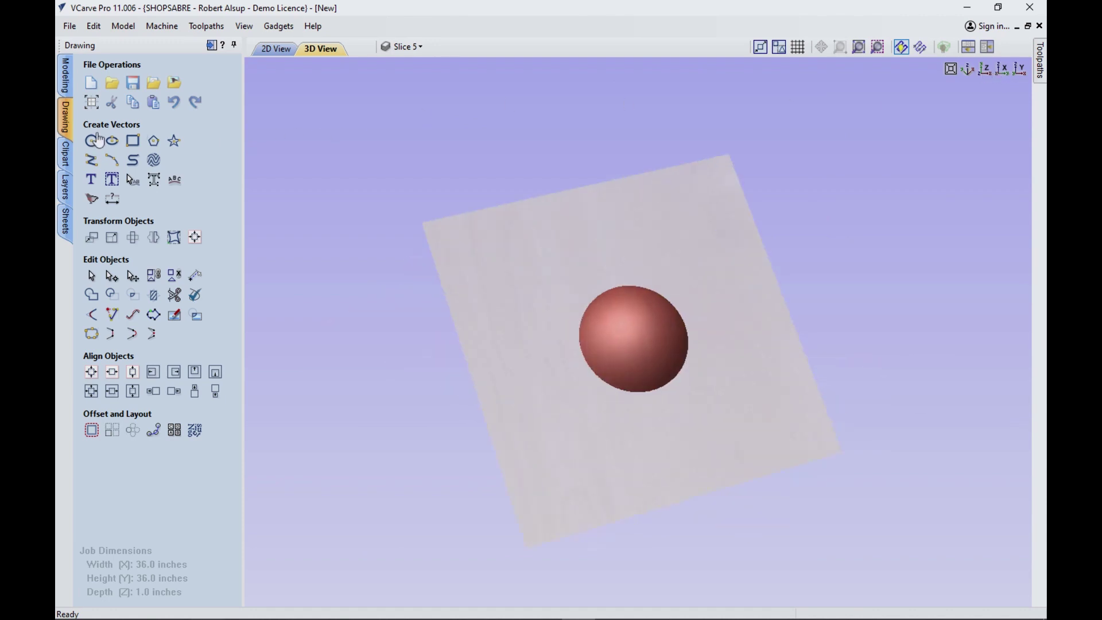
pyautogui.click(92, 104)
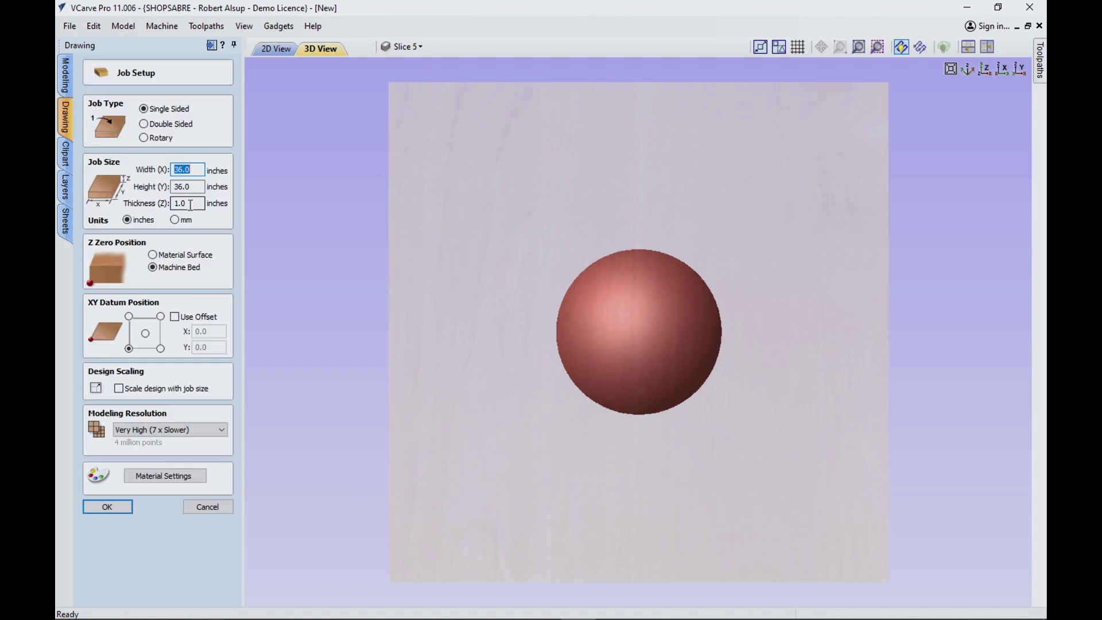
pyautogui.click(112, 507)
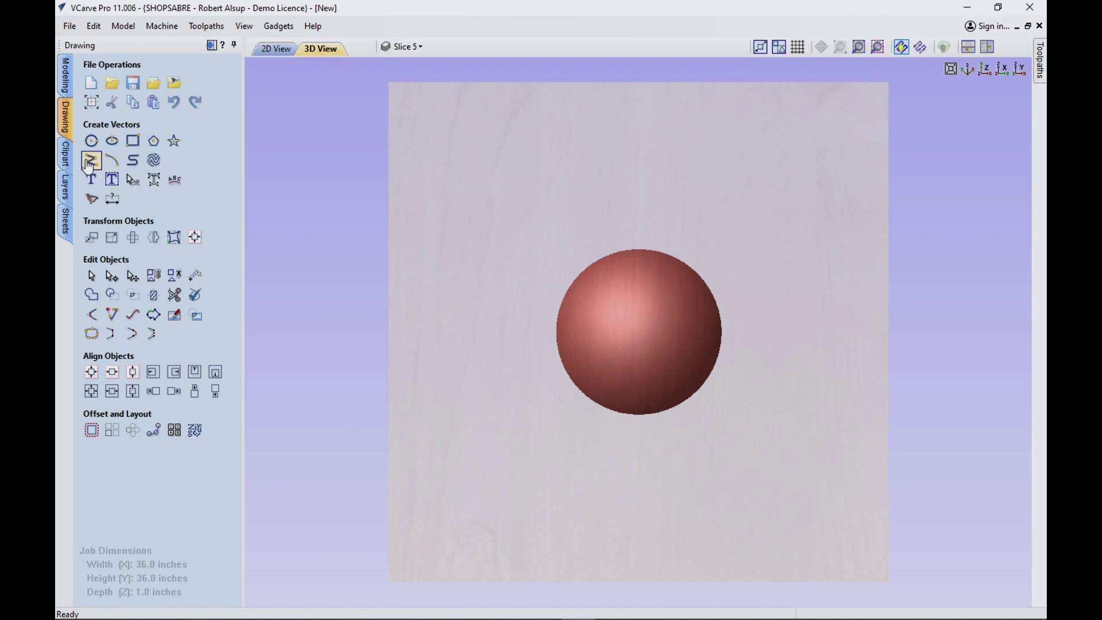
# Slice the dome at 1.0-inch thickness into five slices, previewing the 3.0, 2.0, 1.0 and 4.0-inch boundaries.
pyautogui.click(67, 88)
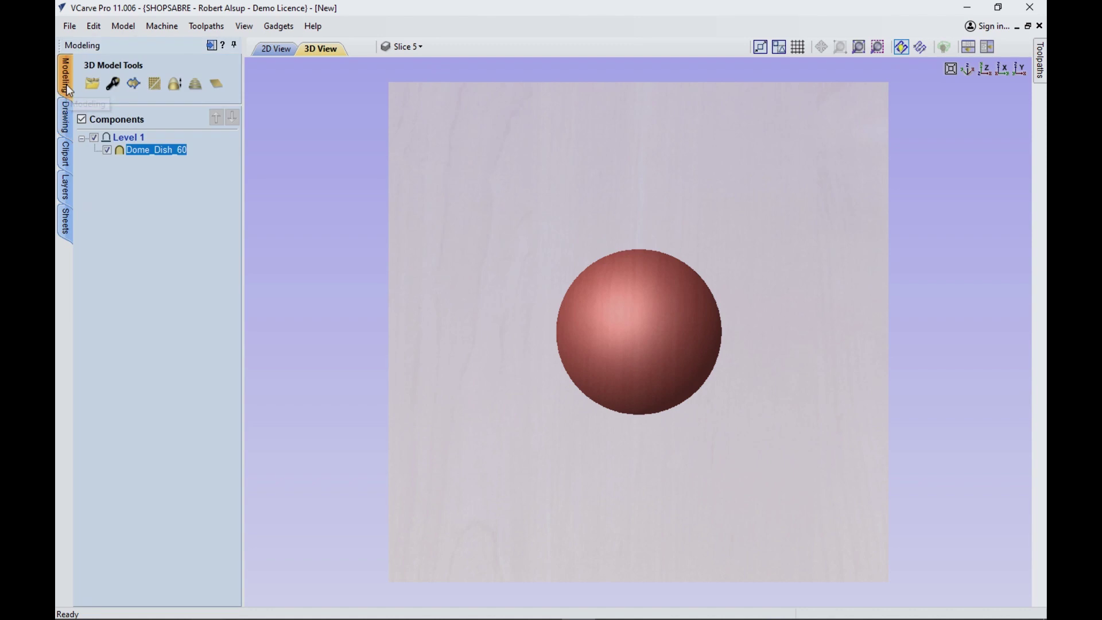
pyautogui.click(195, 85)
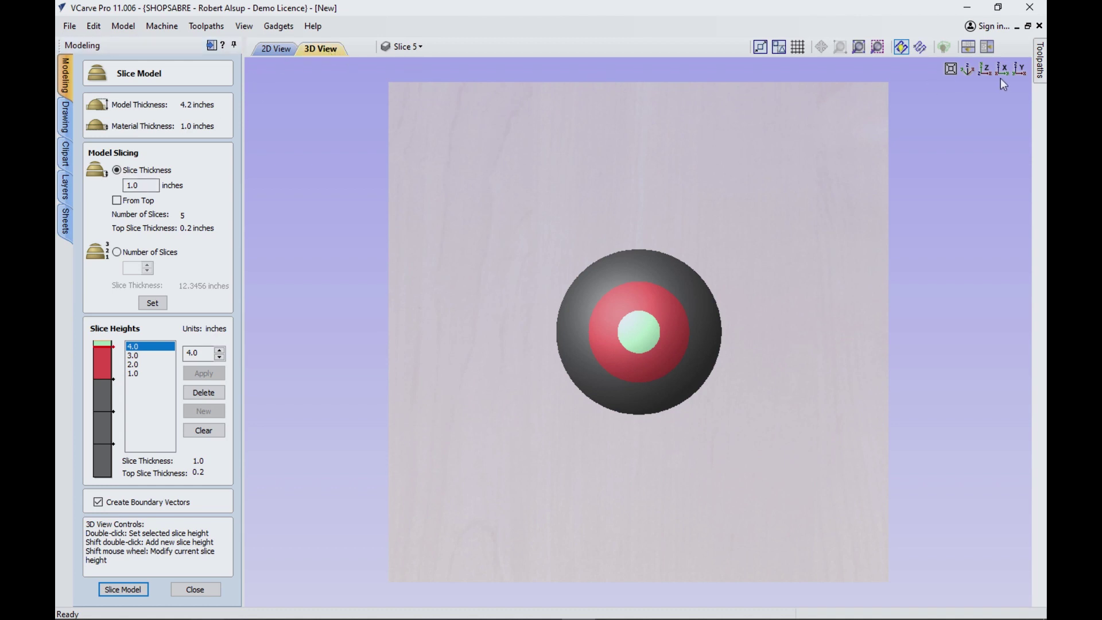
pyautogui.click(966, 70)
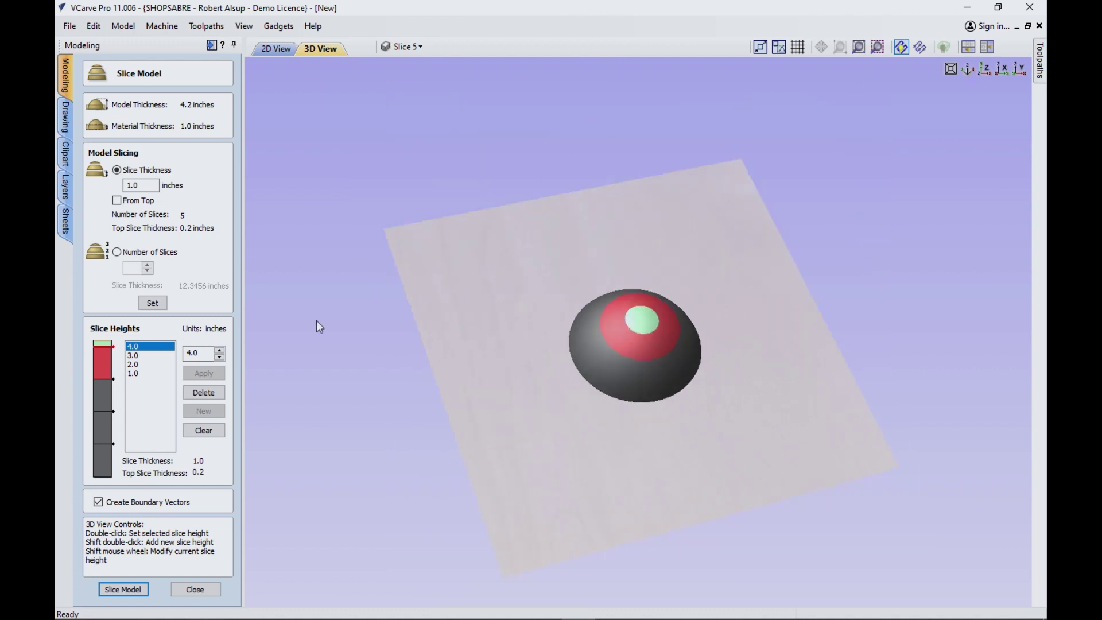
pyautogui.click(143, 356)
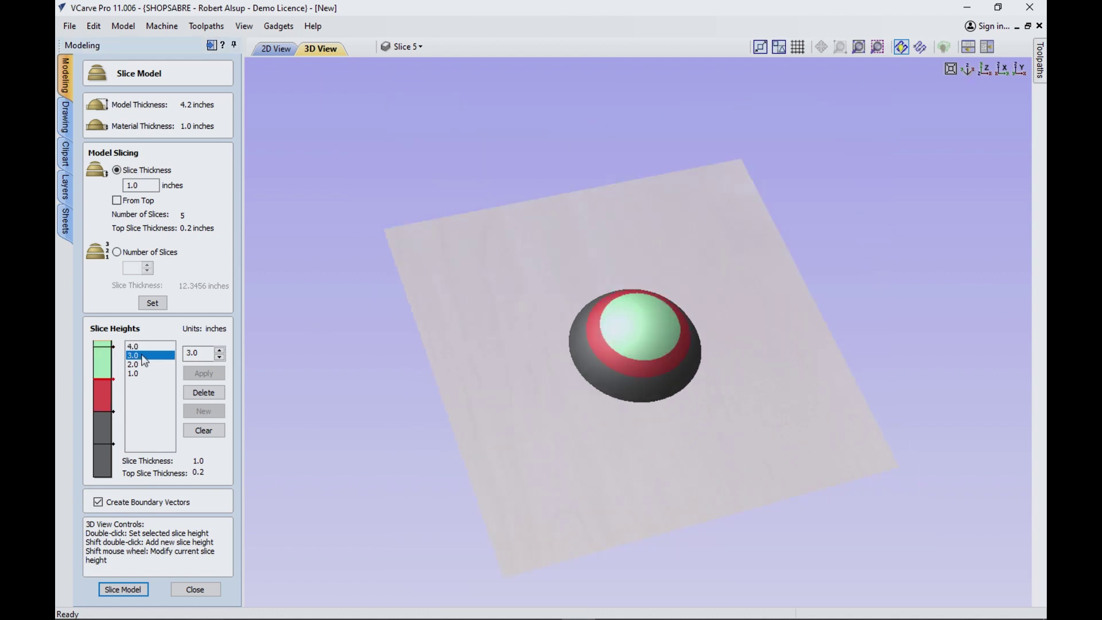
pyautogui.click(142, 365)
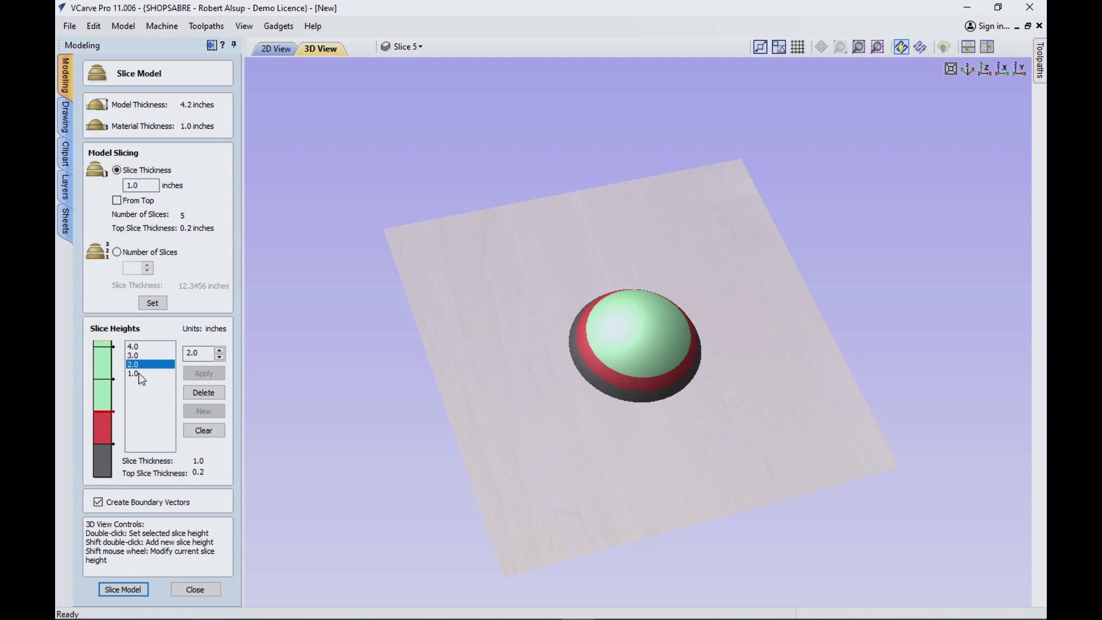
pyautogui.click(141, 374)
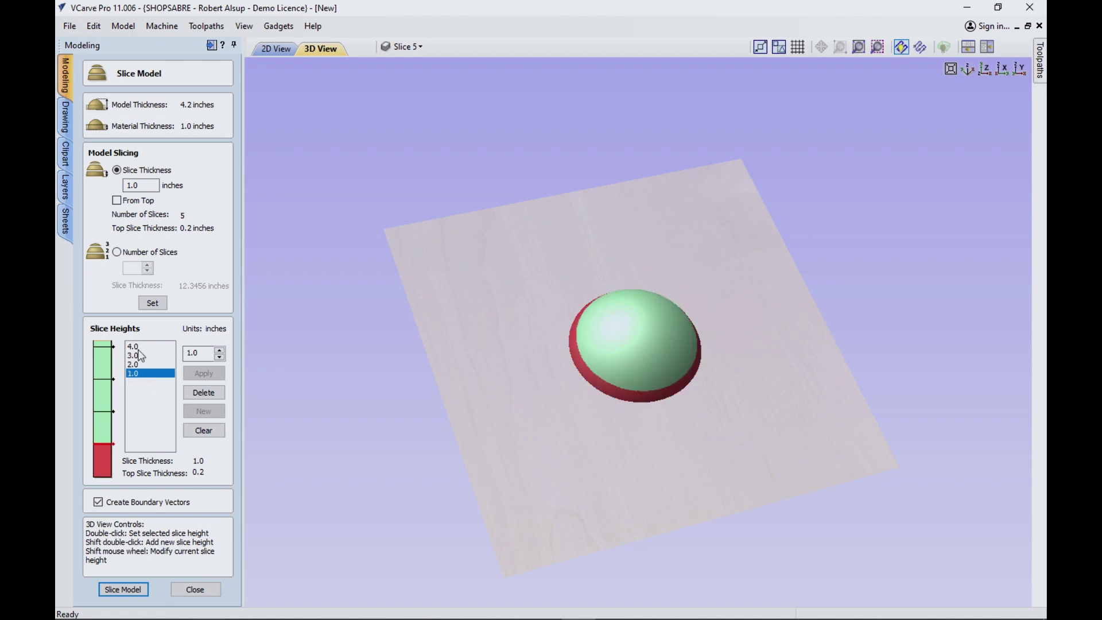
pyautogui.click(138, 347)
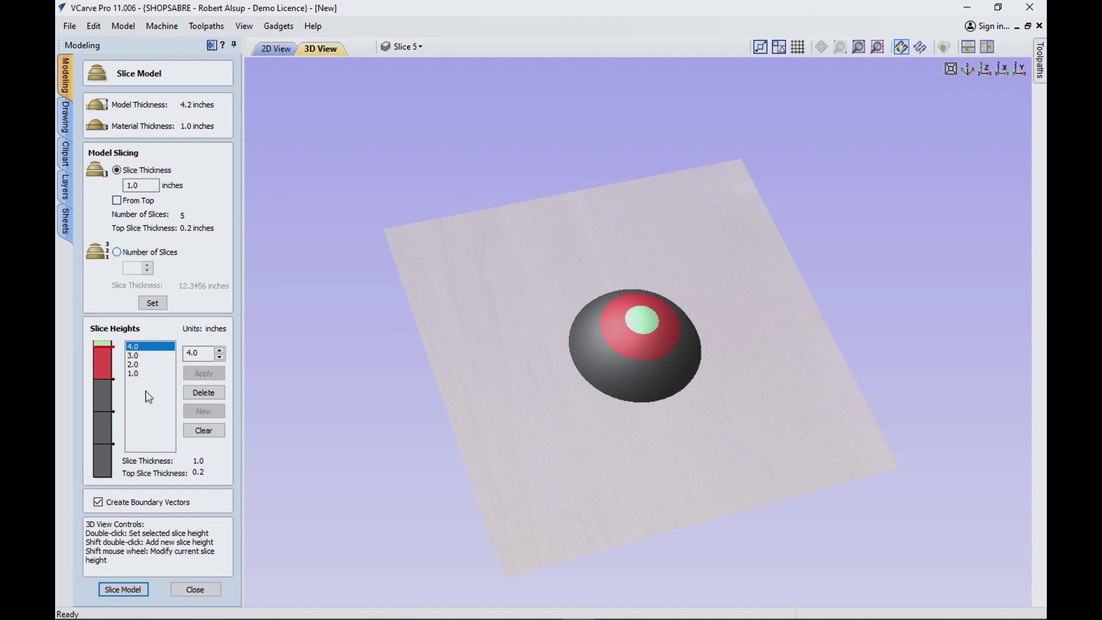
pyautogui.click(123, 589)
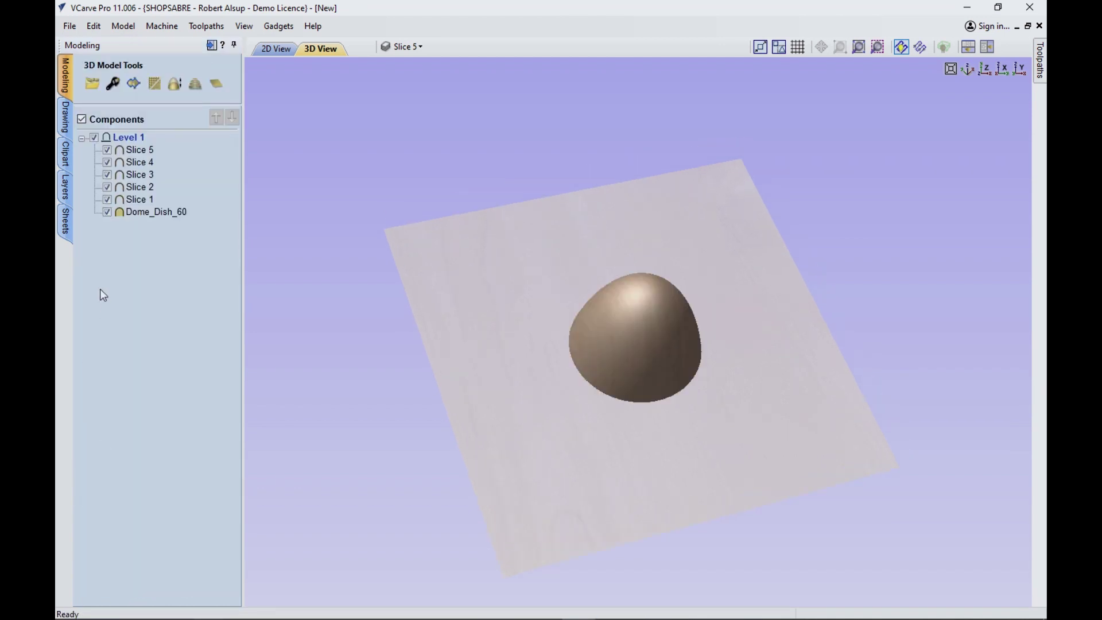
# Hide Dome_Dish_60, then hide each slice from Slice 5 down to Slice 1.
pyautogui.click(107, 212)
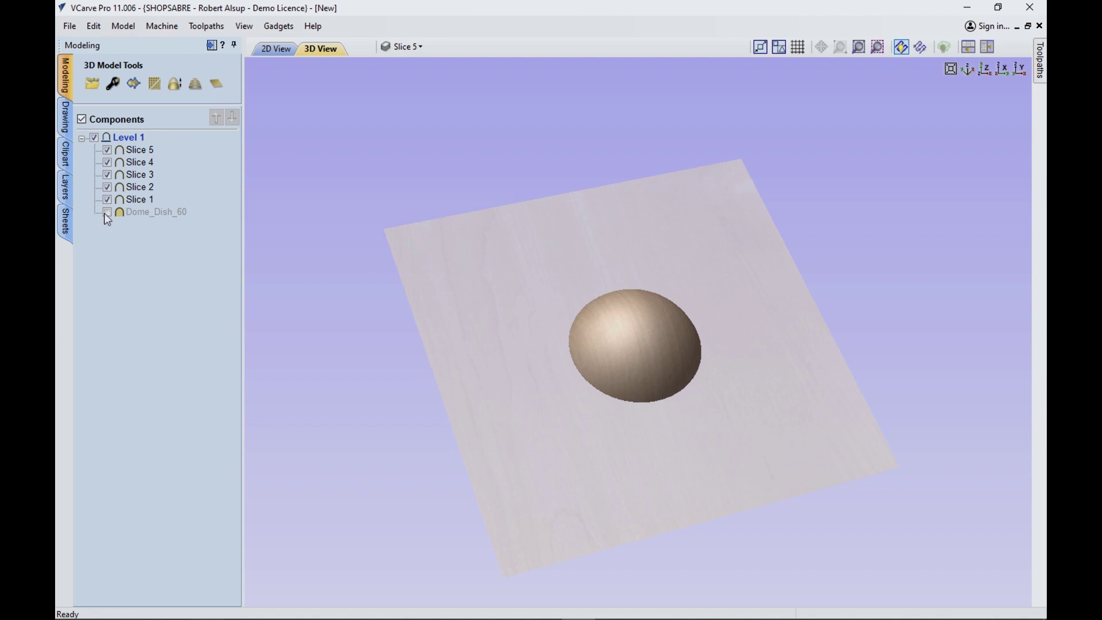
pyautogui.moveTo(109, 154)
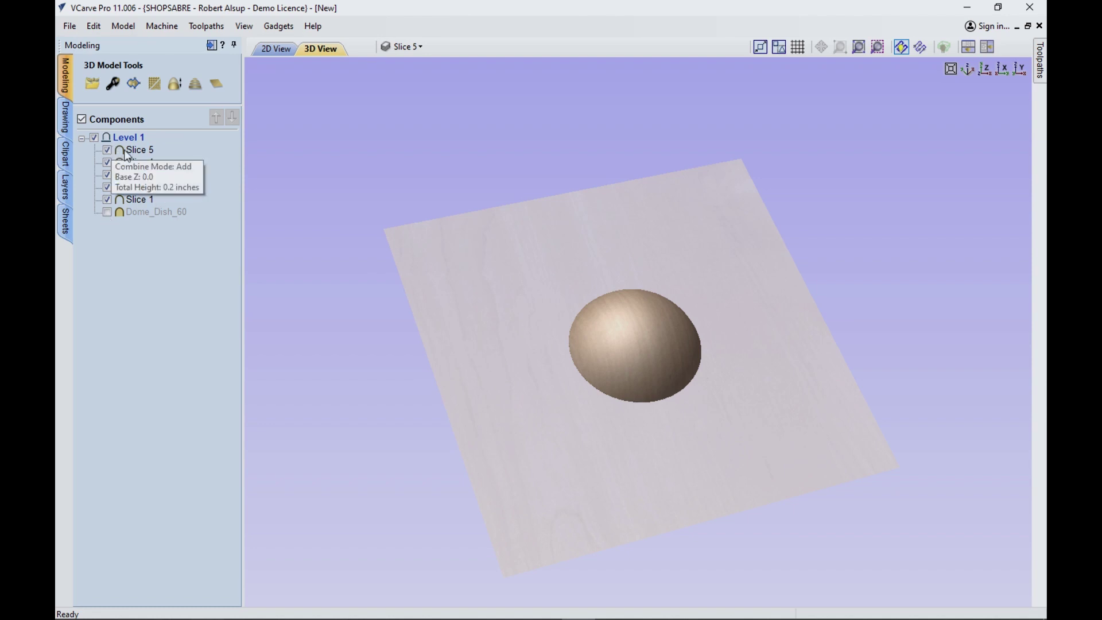
pyautogui.click(108, 150)
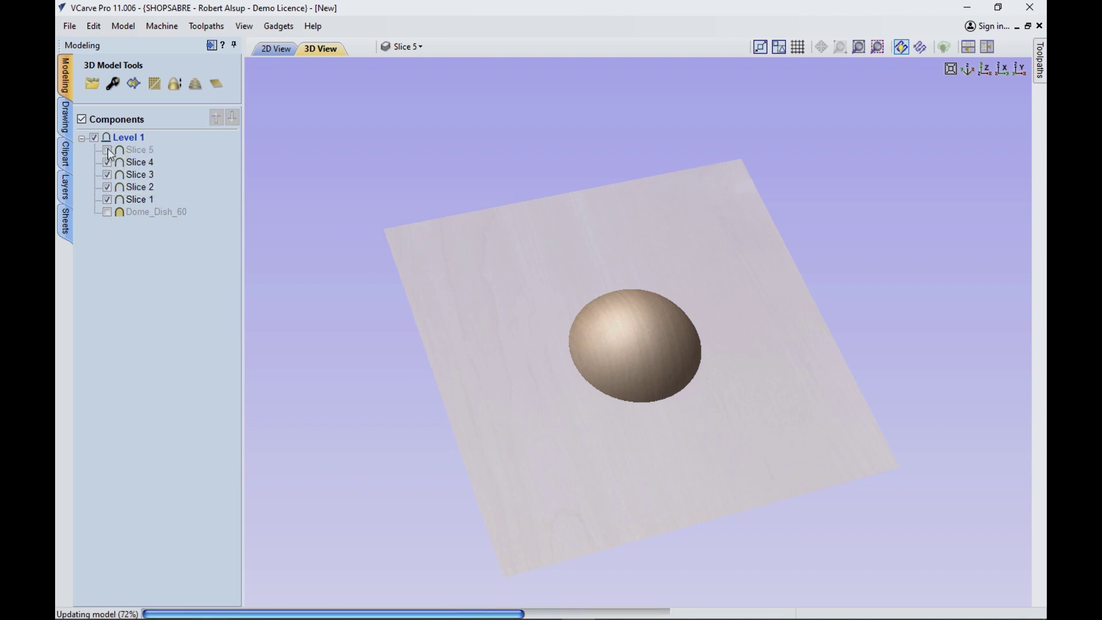
pyautogui.click(108, 163)
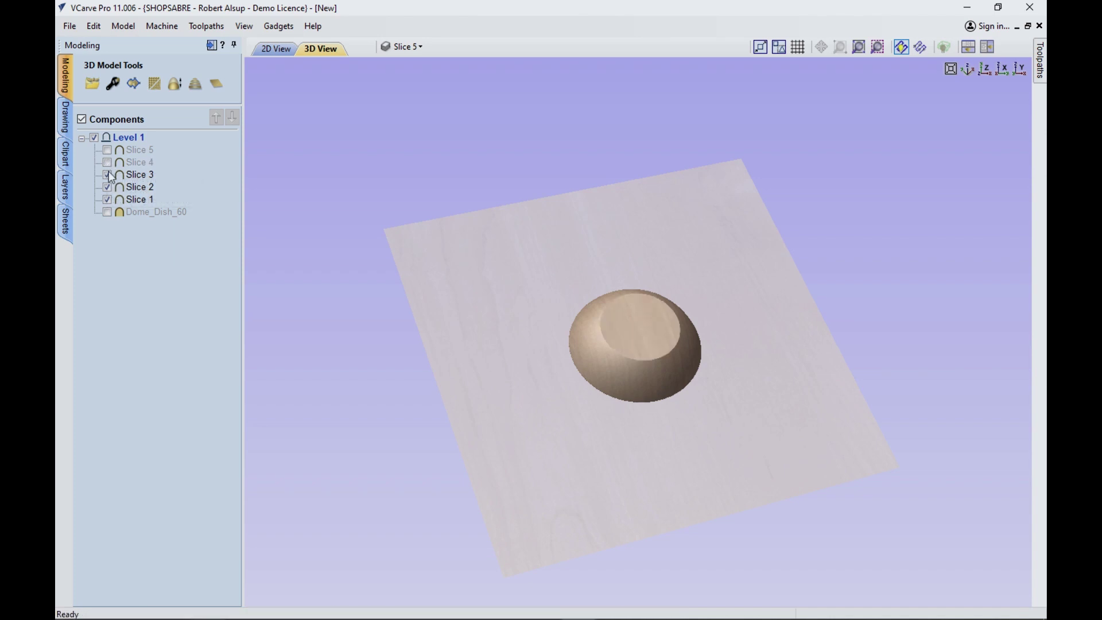
pyautogui.click(107, 175)
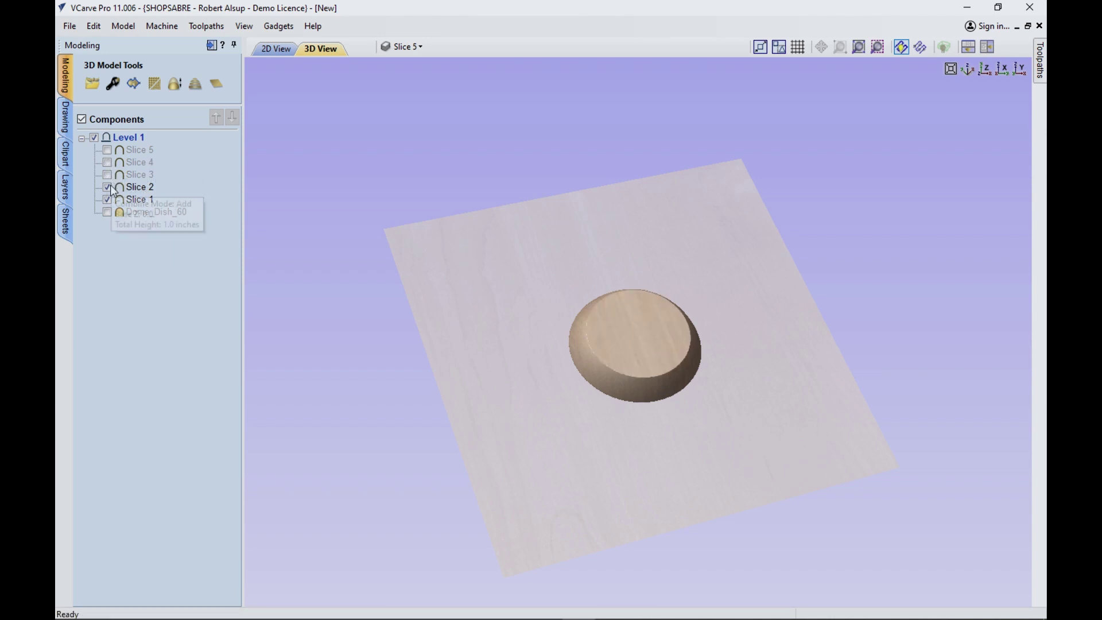
pyautogui.click(109, 187)
pyautogui.click(109, 201)
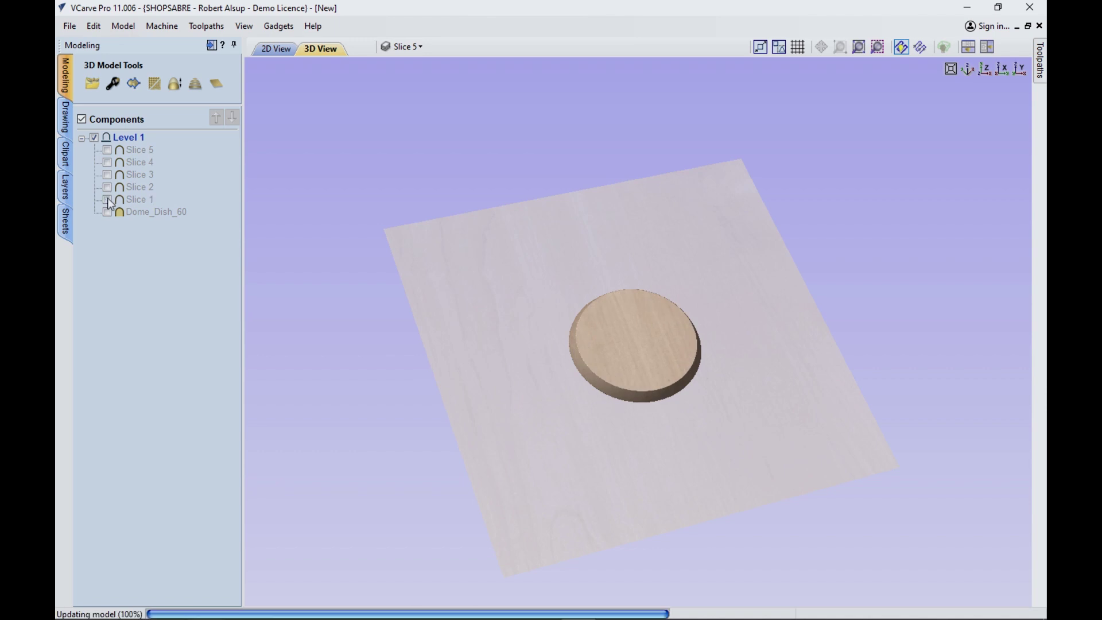
# Show Slices 5 through 1 again to rebuild the dome, then return to the 2D view.
pyautogui.click(108, 151)
pyautogui.click(109, 163)
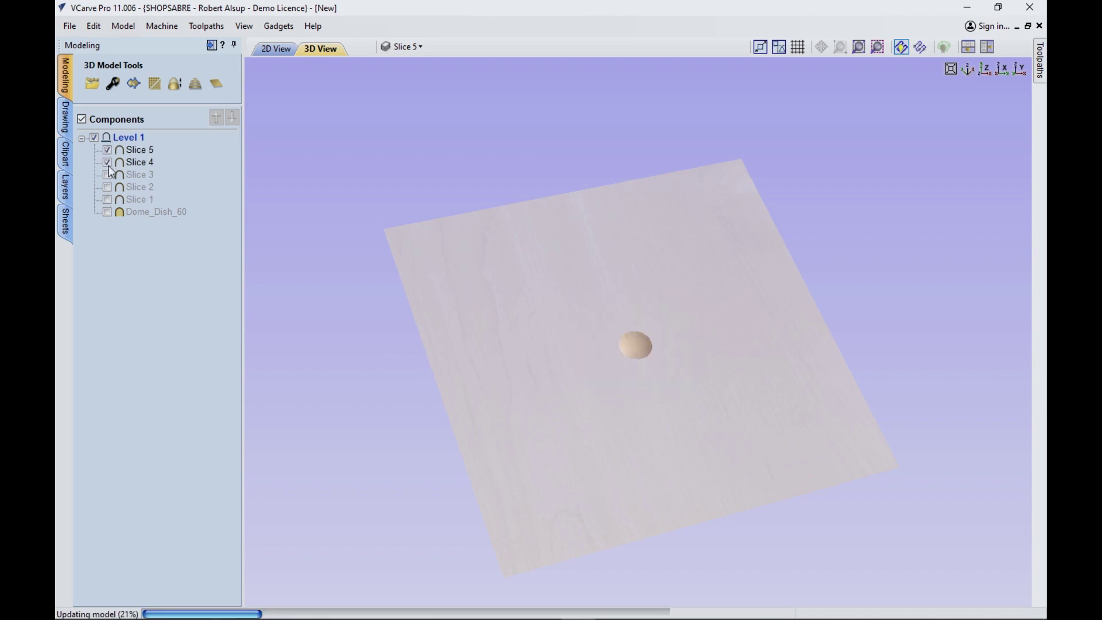
pyautogui.click(108, 175)
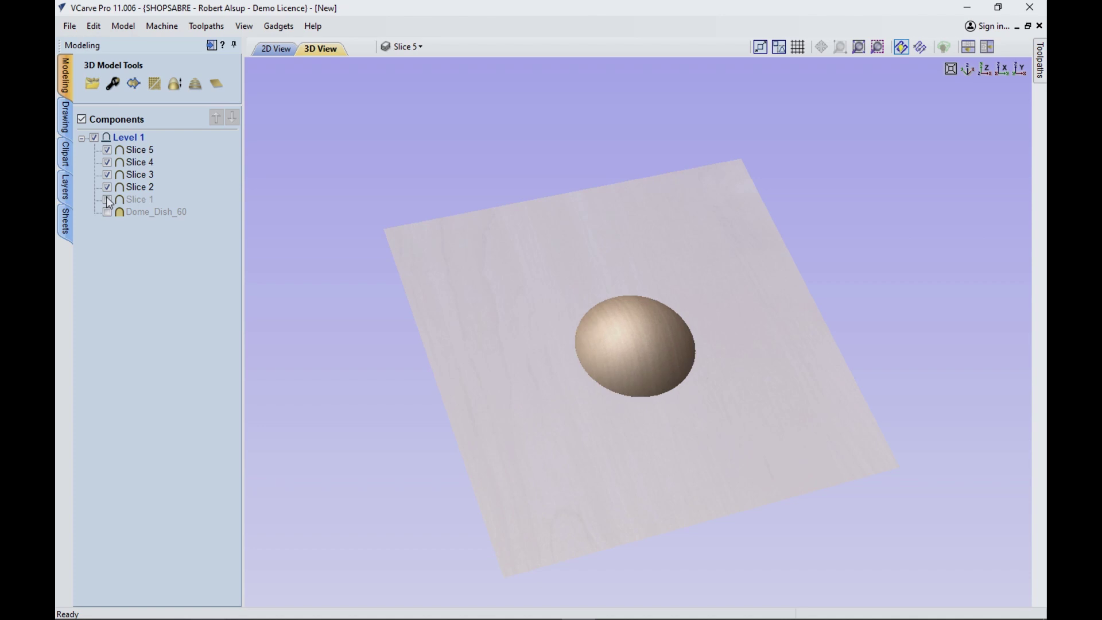
pyautogui.click(108, 187)
pyautogui.click(108, 199)
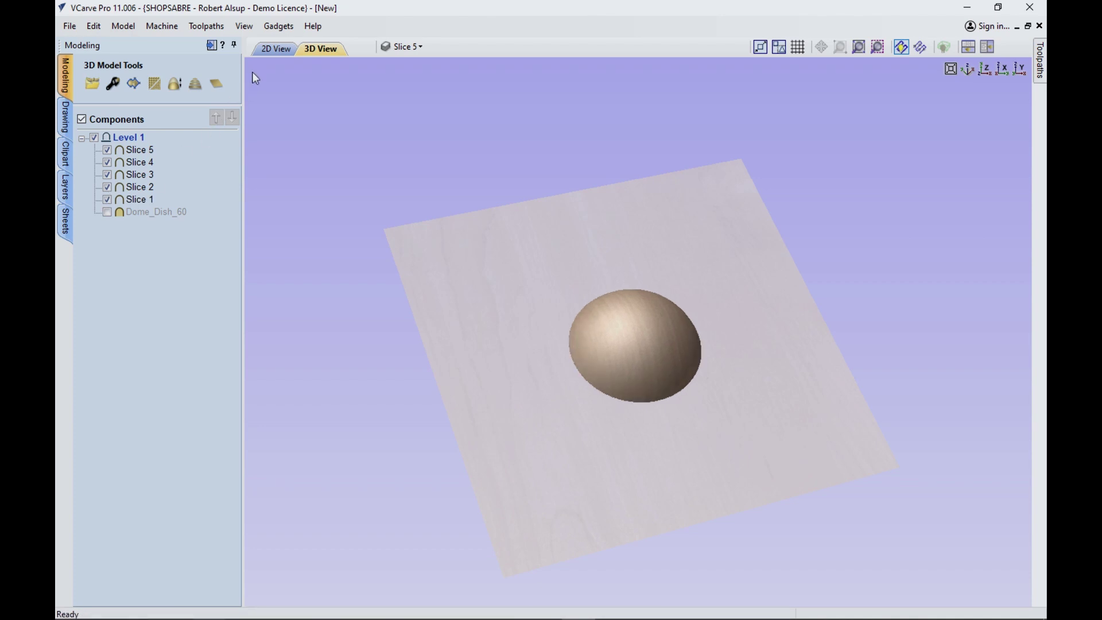
pyautogui.click(276, 48)
# Isolate Slice 5 and move its small dome to the sheet's upper left.
pyautogui.moveTo(634, 327); pyautogui.dragTo(641, 223, button='middle')
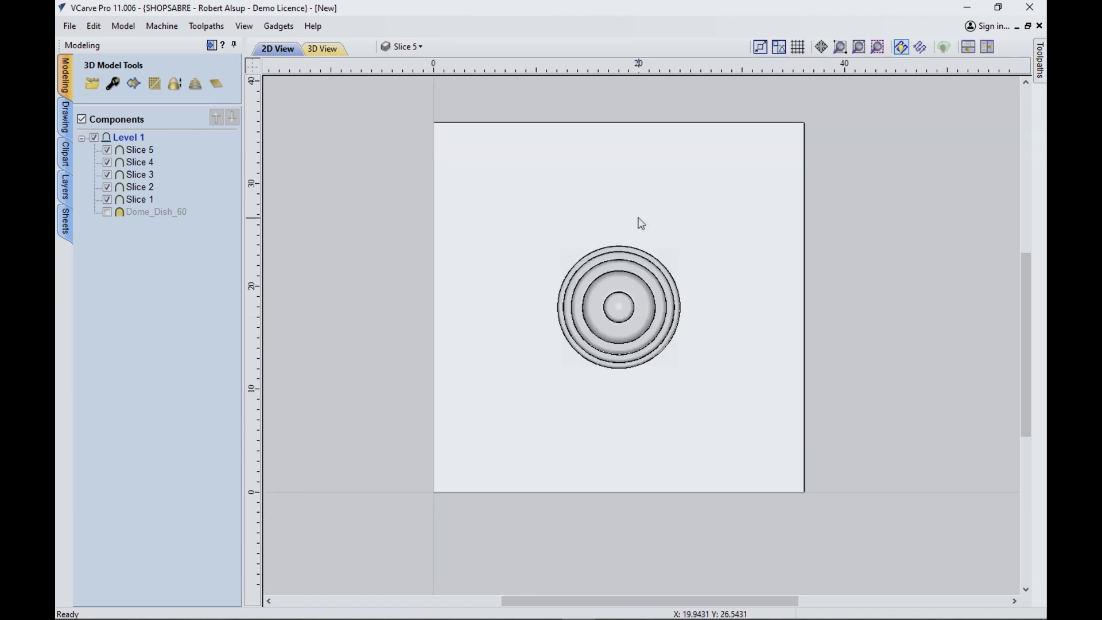
pyautogui.scroll(-1, 572, 251)
pyautogui.scroll(2, 573, 250)
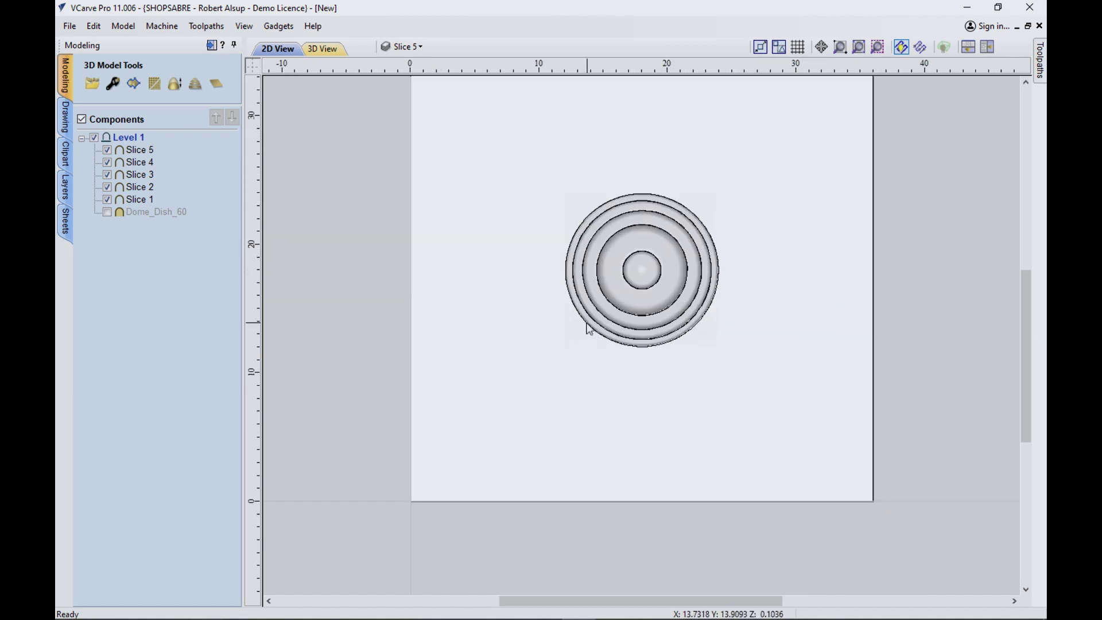
pyautogui.click(107, 162)
pyautogui.click(107, 174)
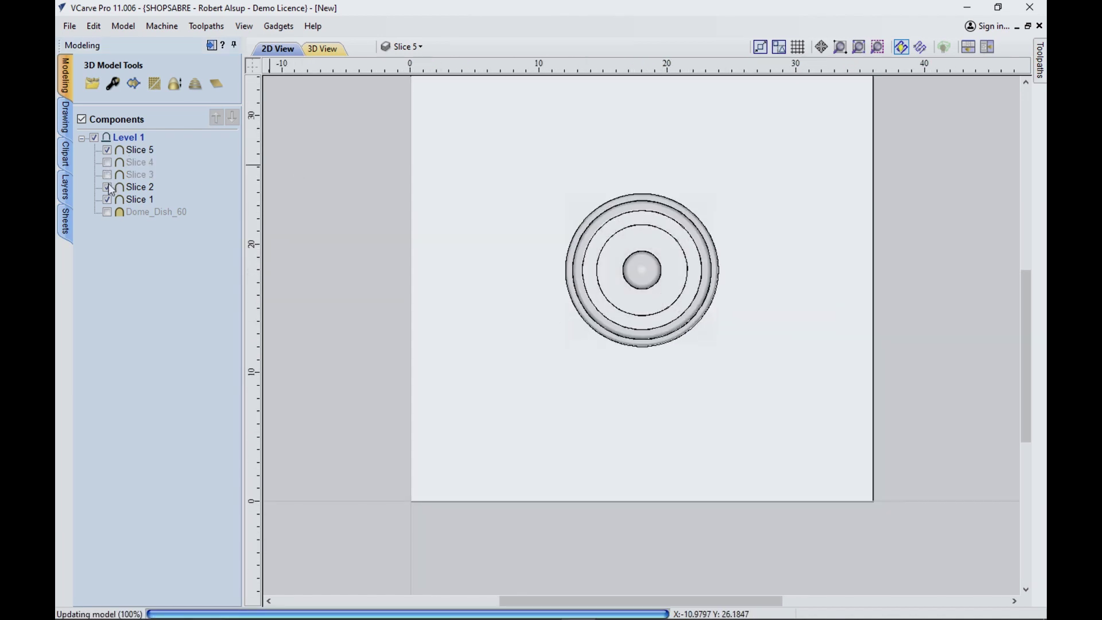
pyautogui.click(108, 187)
pyautogui.click(107, 199)
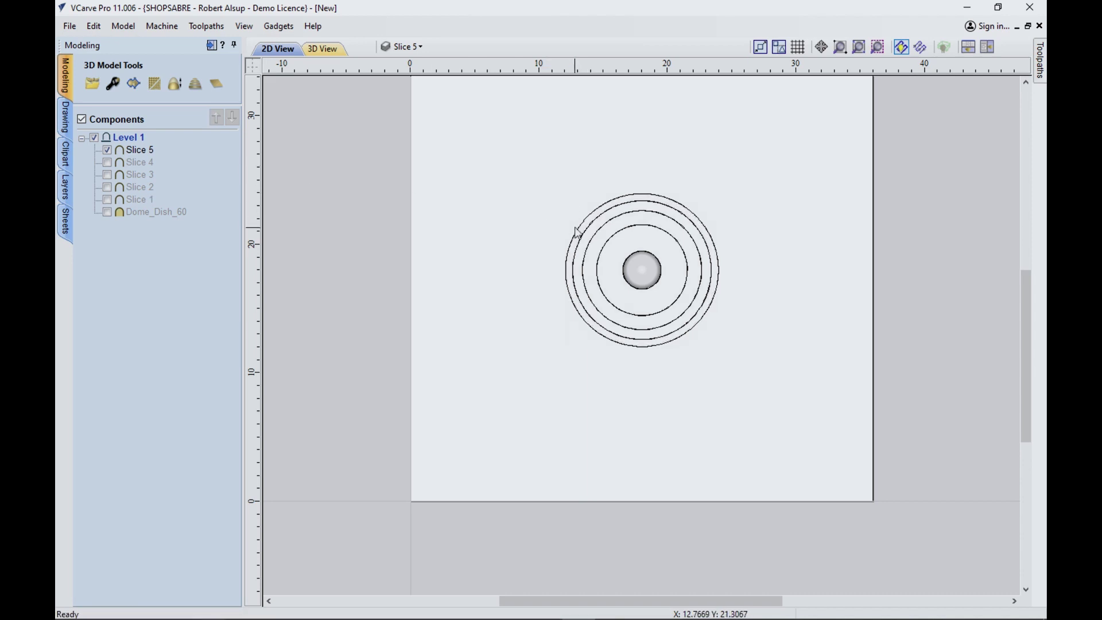
pyautogui.scroll(2, 663, 275)
pyautogui.click(650, 271)
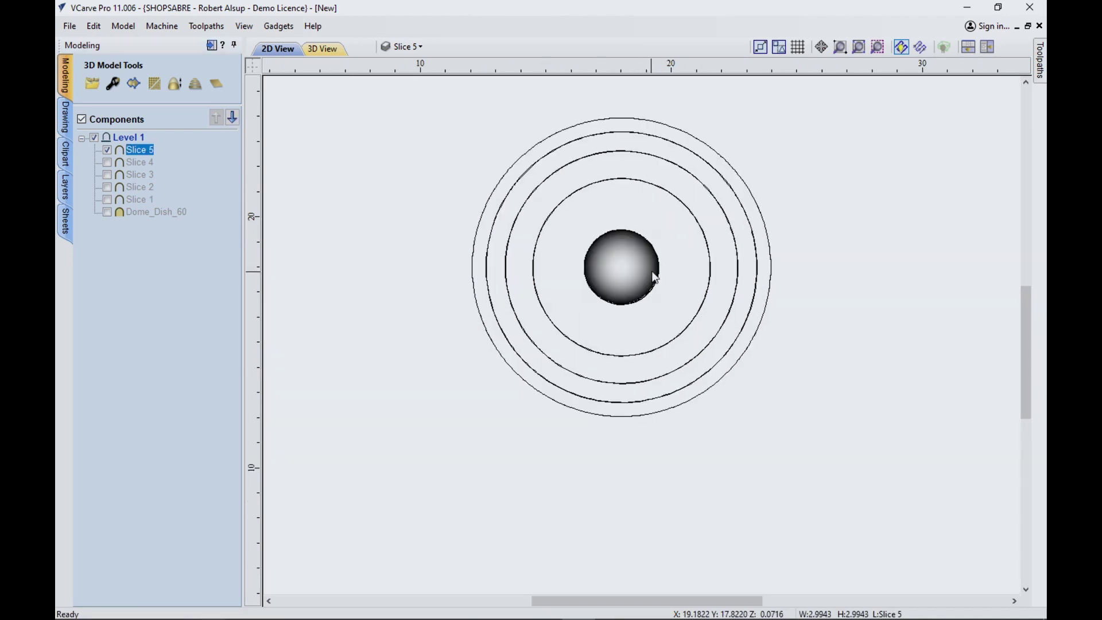
pyautogui.click(644, 236)
pyautogui.scroll(-4, 648, 248)
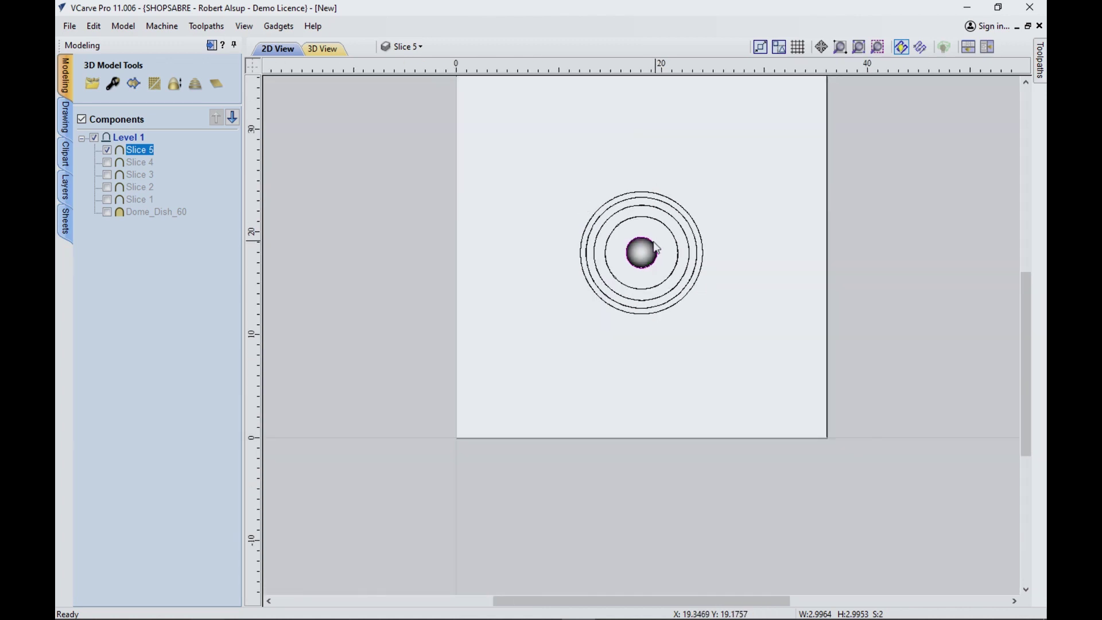
pyautogui.moveTo(646, 254); pyautogui.dragTo(508, 120)
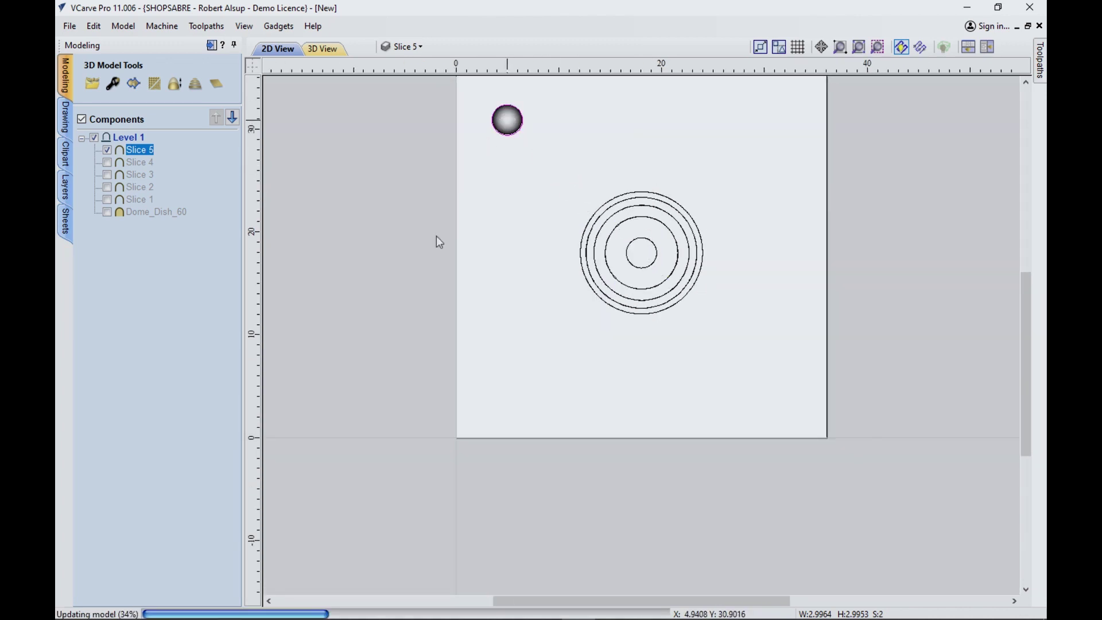
# Isolate Slice 4 and move its ring to the sheet's upper right.
pyautogui.click(107, 150)
pyautogui.click(107, 162)
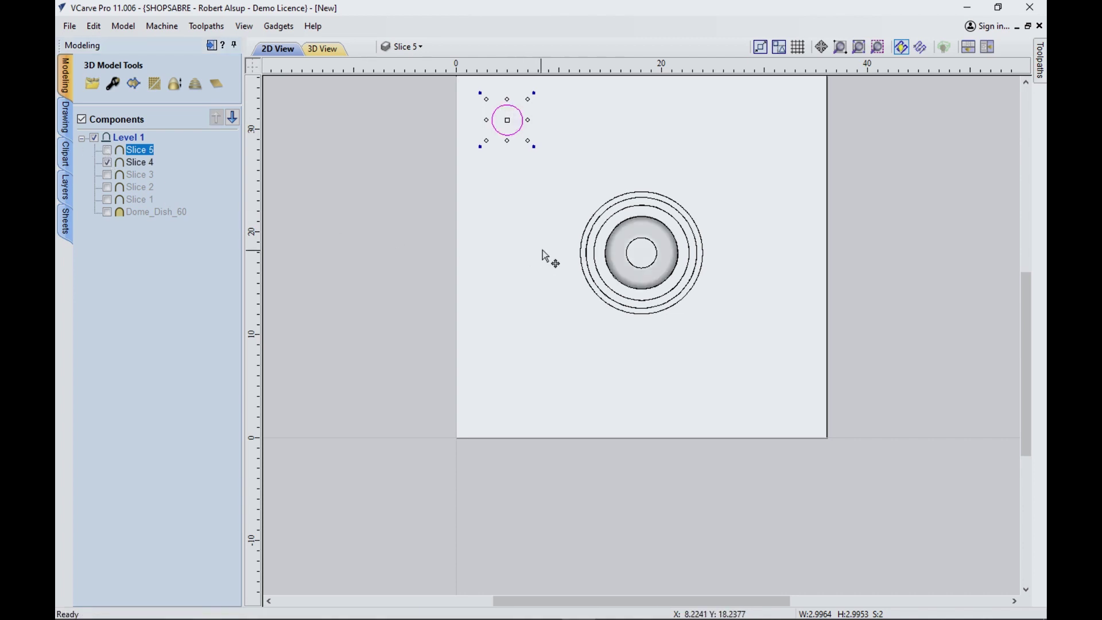
pyautogui.scroll(3, 660, 274)
pyautogui.click(591, 206)
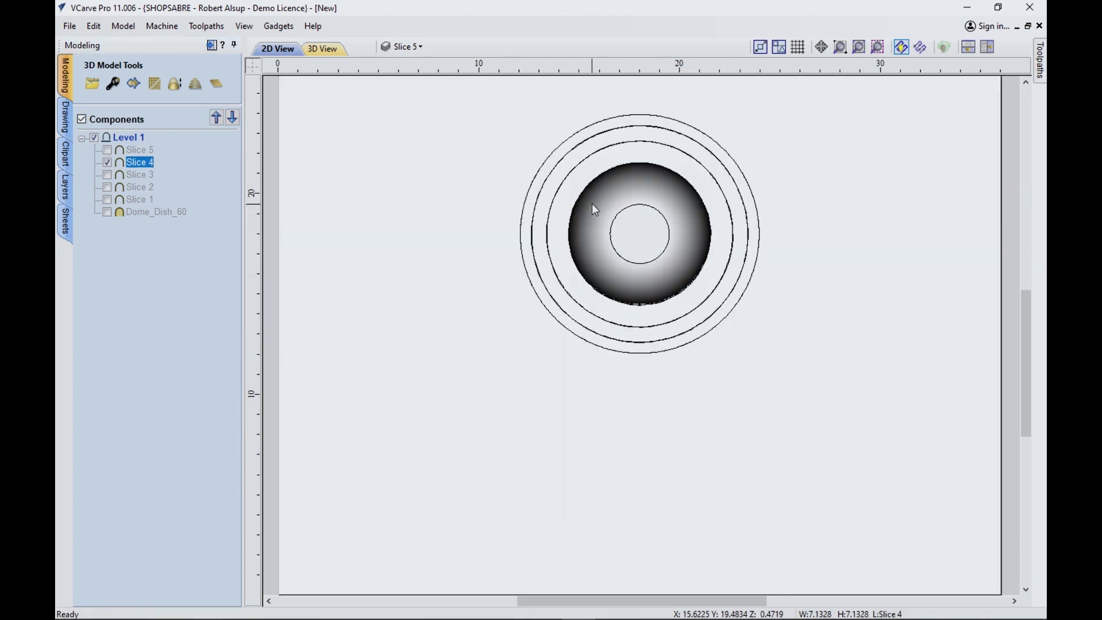
pyautogui.click(640, 205)
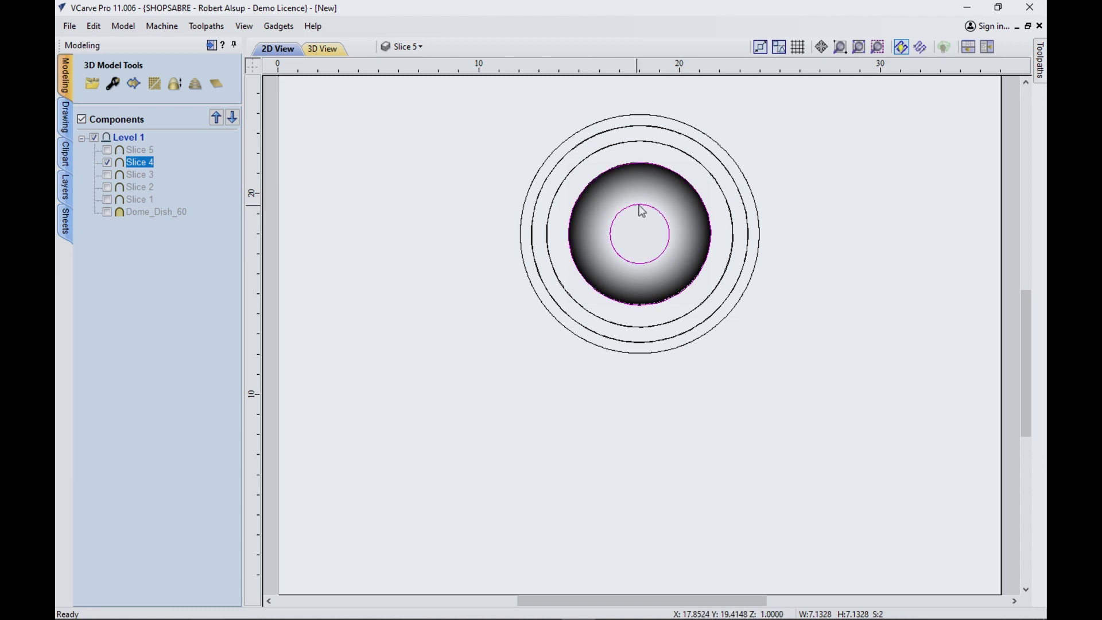
pyautogui.scroll(-3, 664, 265)
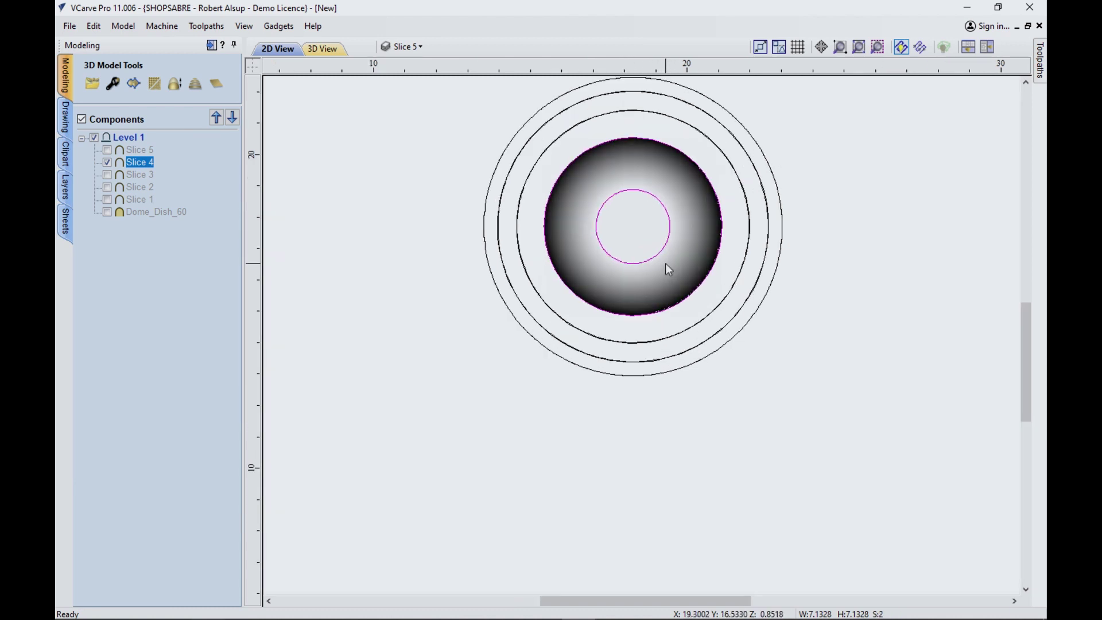
pyautogui.click(647, 253)
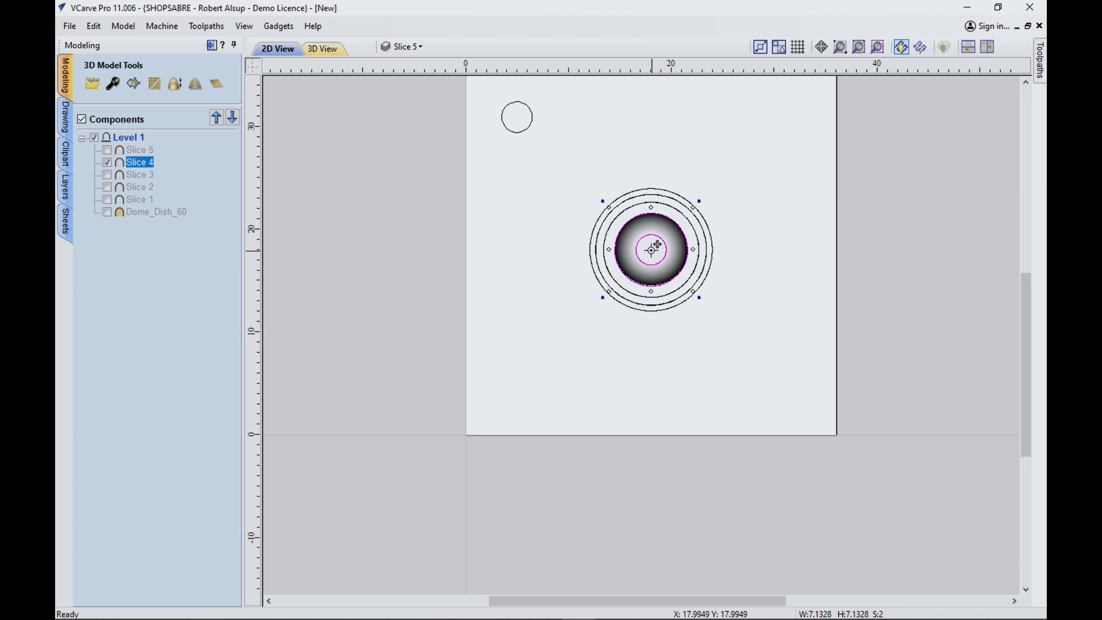
pyautogui.click(669, 213)
pyautogui.moveTo(669, 213); pyautogui.dragTo(778, 97)
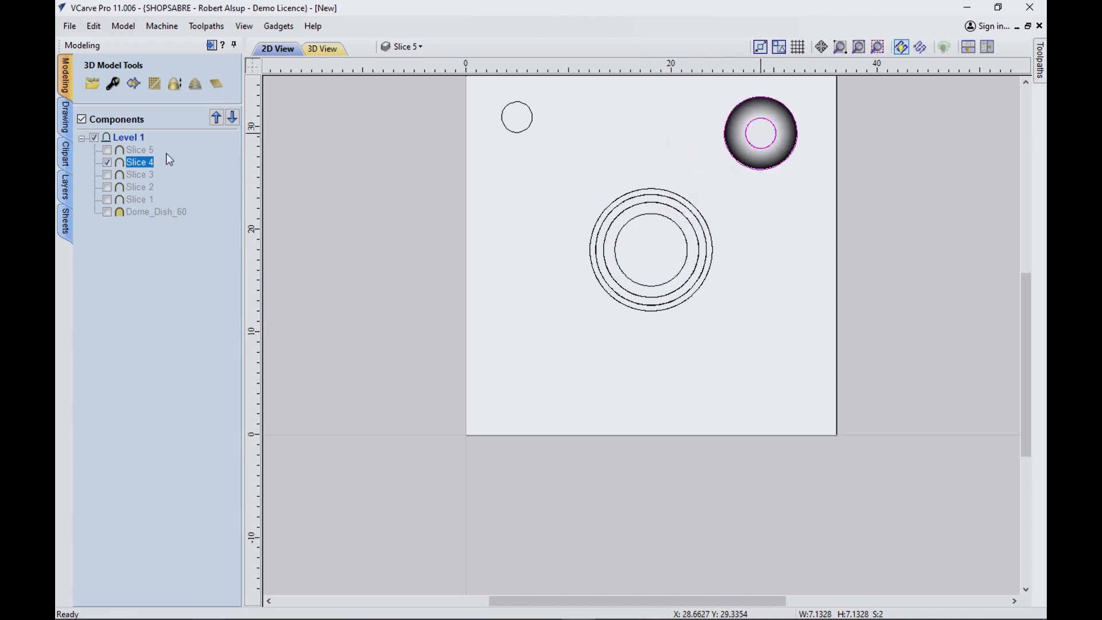
# Isolate Slice 3 and move its ring to the sheet's left side.
pyautogui.click(107, 175)
pyautogui.click(107, 163)
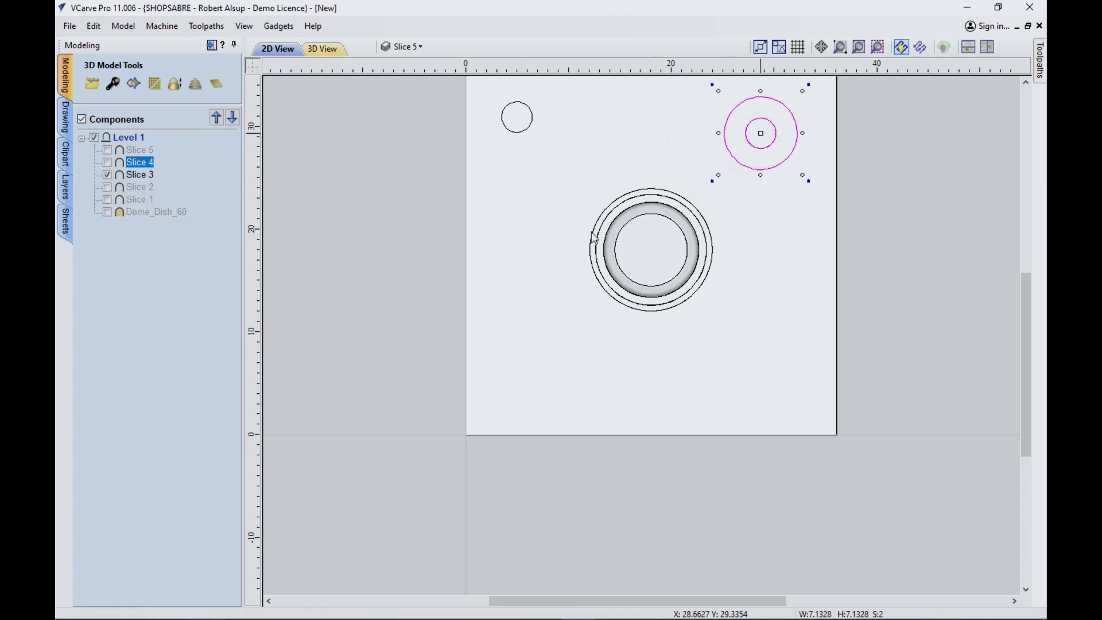
pyautogui.click(624, 229)
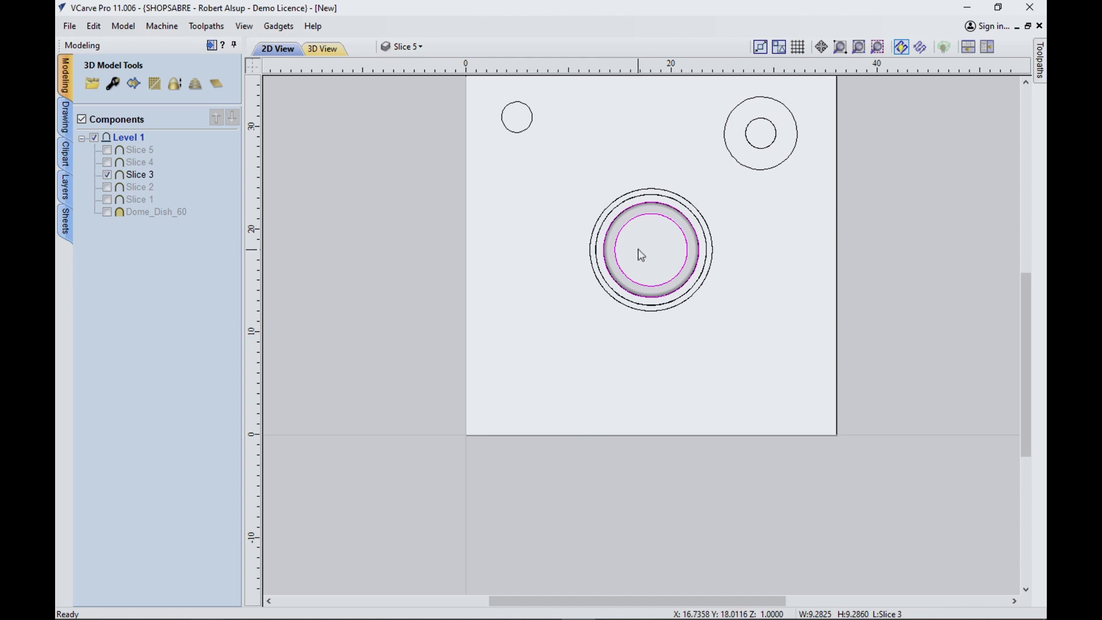
pyautogui.keyDown('shift'); pyautogui.click(651, 252); pyautogui.keyUp('shift')
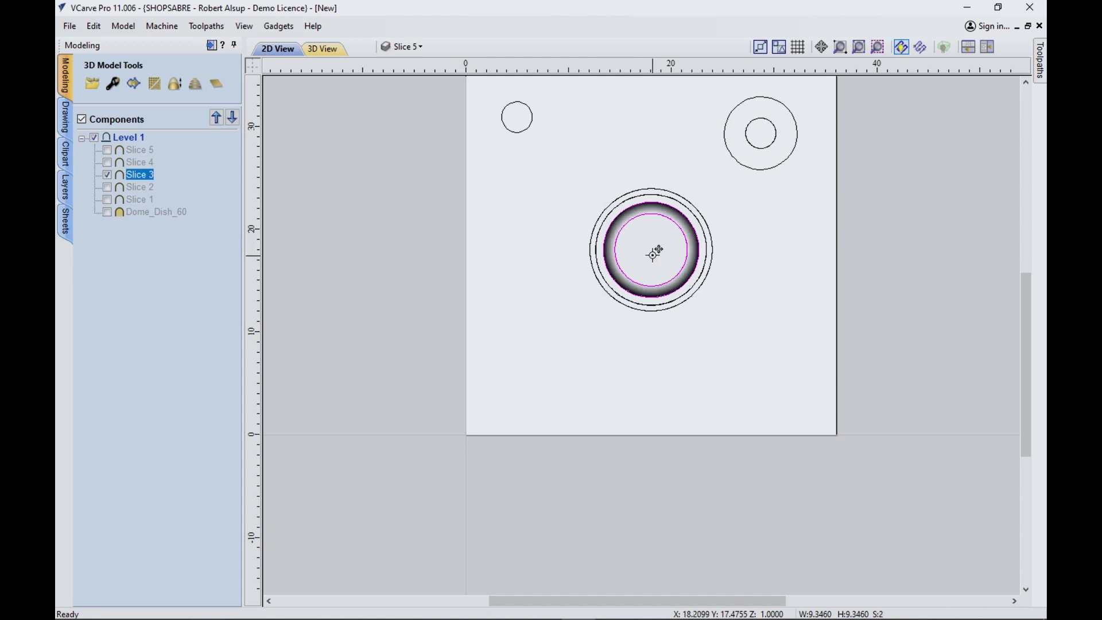
pyautogui.moveTo(652, 250); pyautogui.dragTo(527, 204)
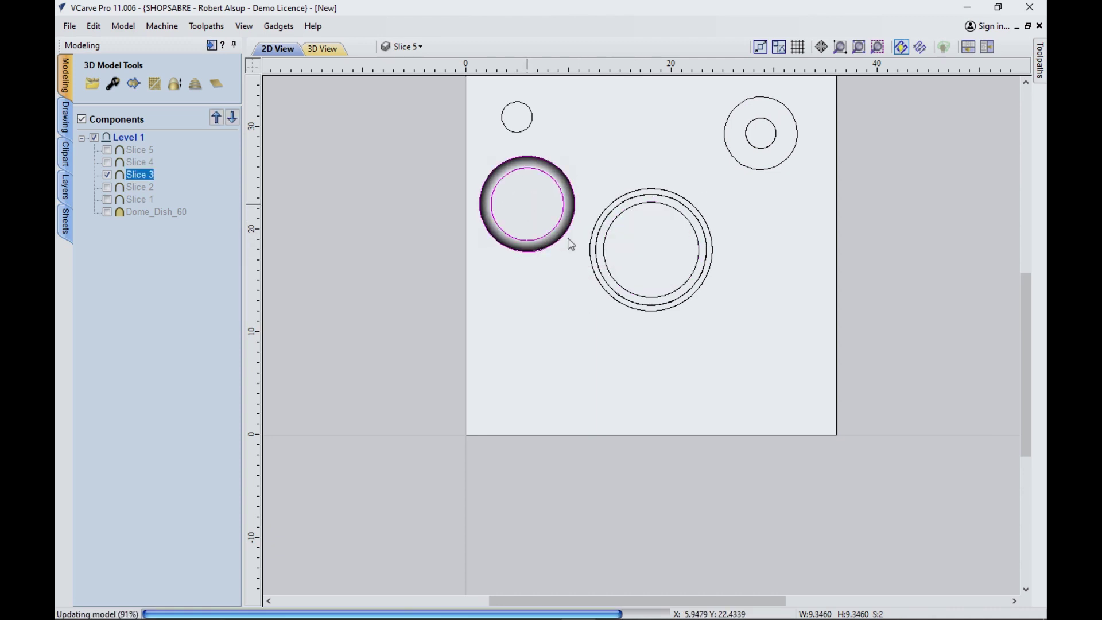
# Isolate Slice 2 and move it to the lower-left area of the sheet.
pyautogui.click(107, 175)
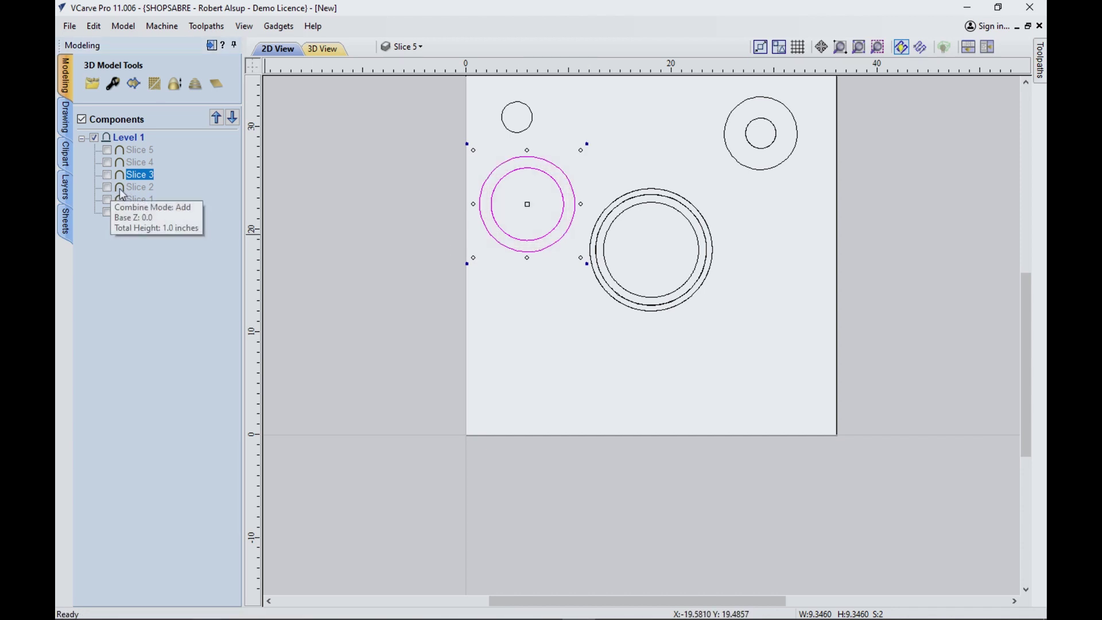
pyautogui.click(107, 187)
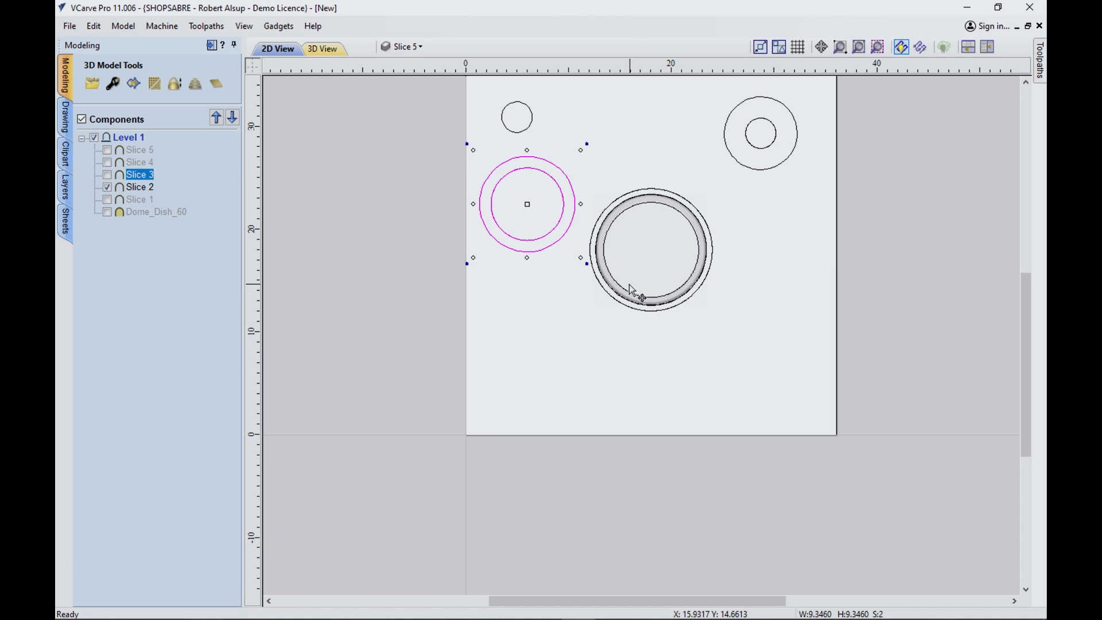
pyautogui.scroll(3, 631, 274)
pyautogui.click(590, 273)
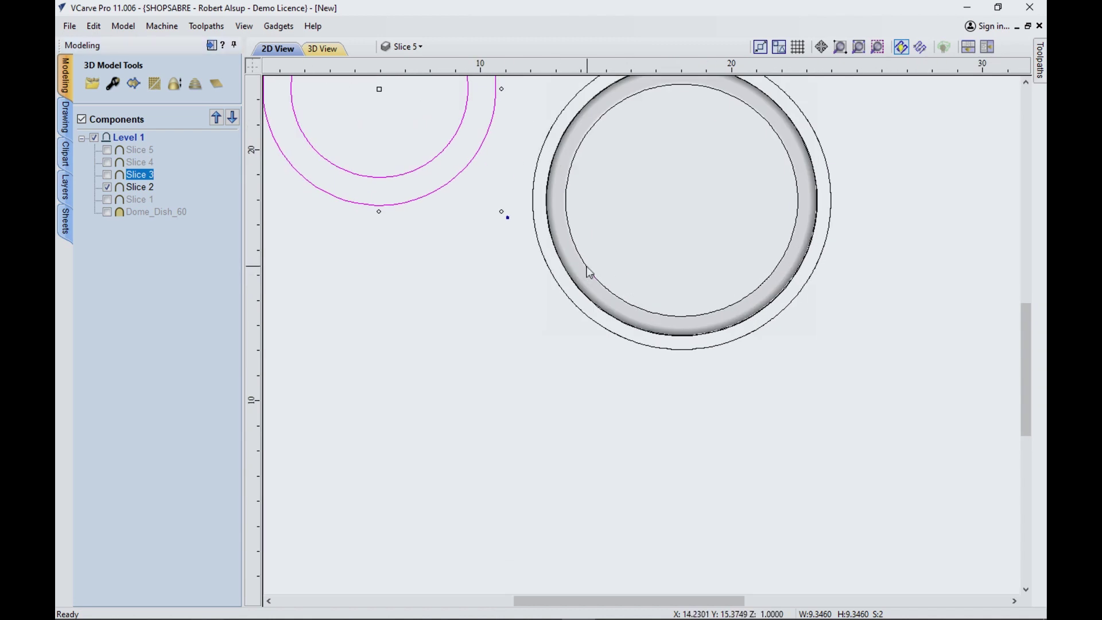
pyautogui.click(589, 274)
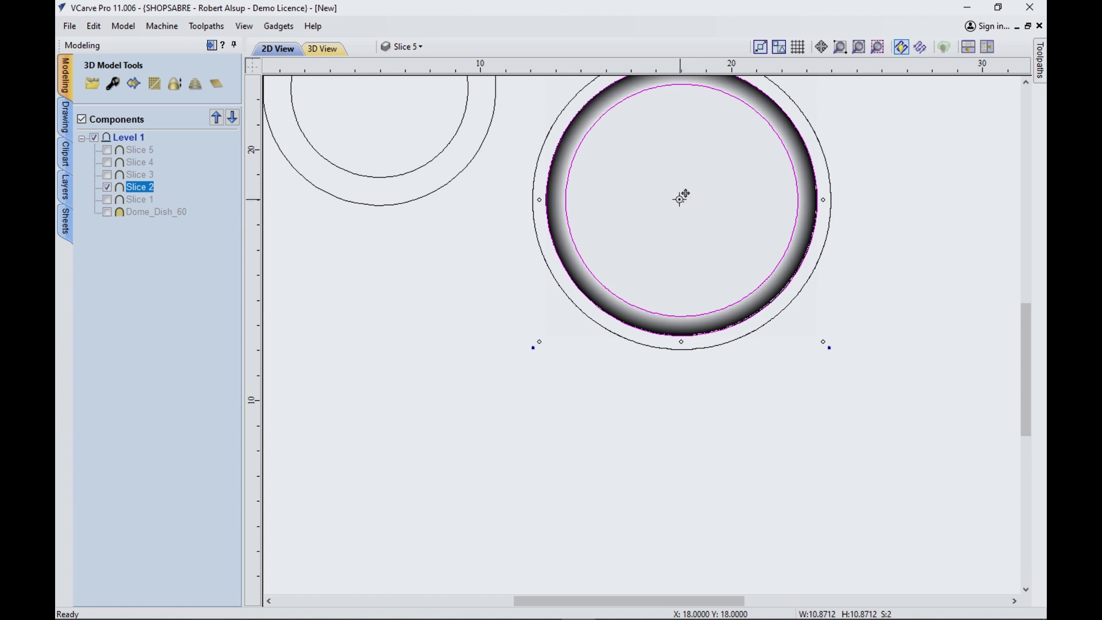
pyautogui.moveTo(681, 194); pyautogui.dragTo(441, 412)
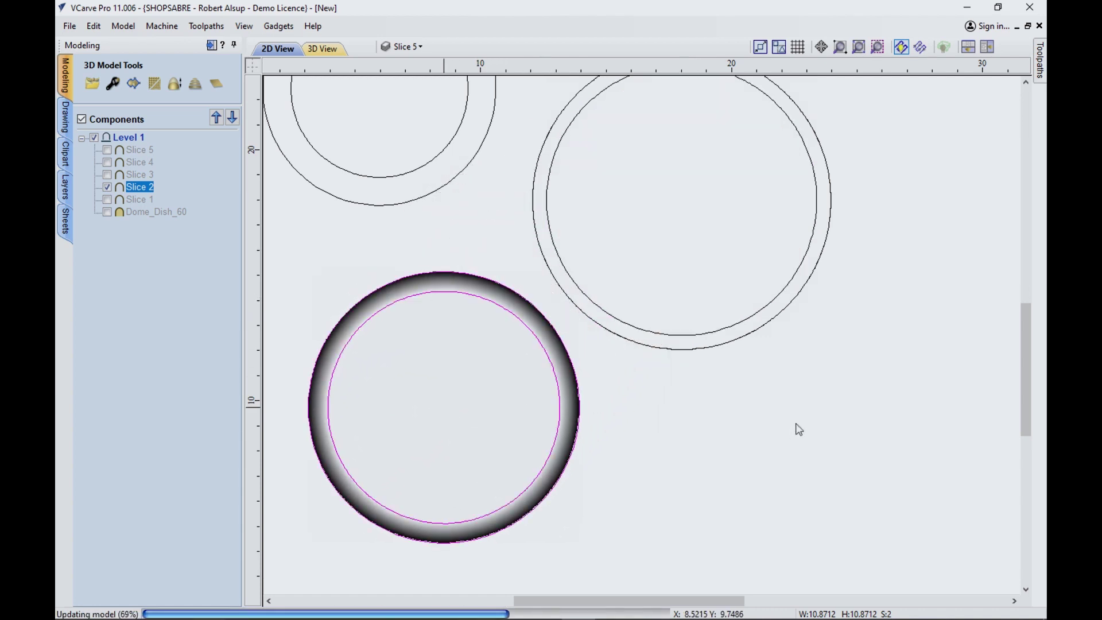
# Isolate Slice 1, move its dome down and right, and view it in 3D.
pyautogui.click(107, 187)
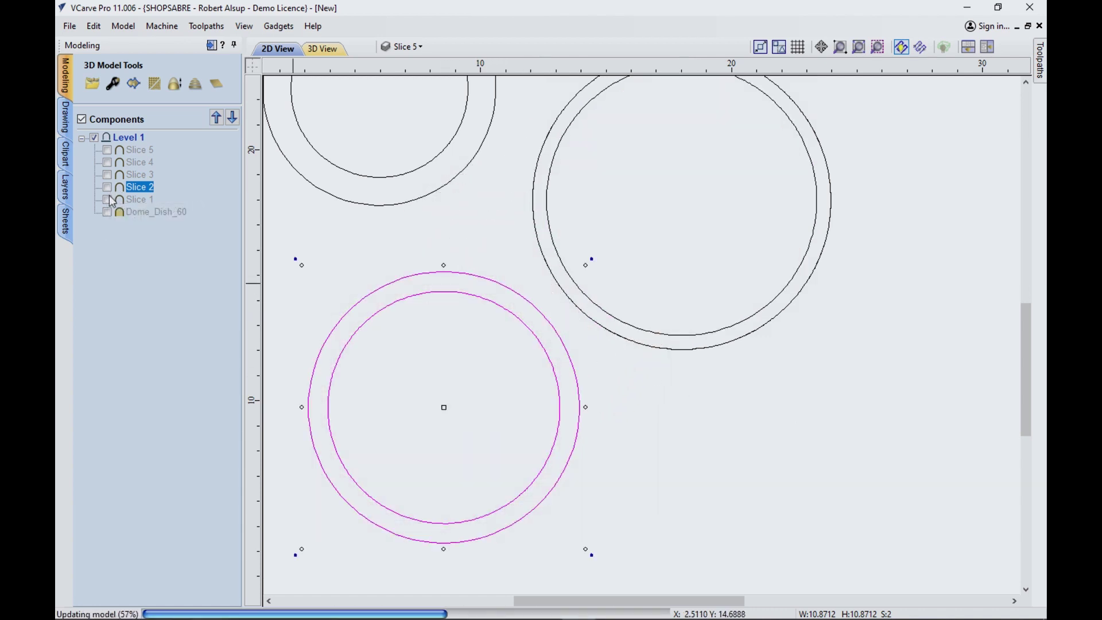
pyautogui.click(107, 199)
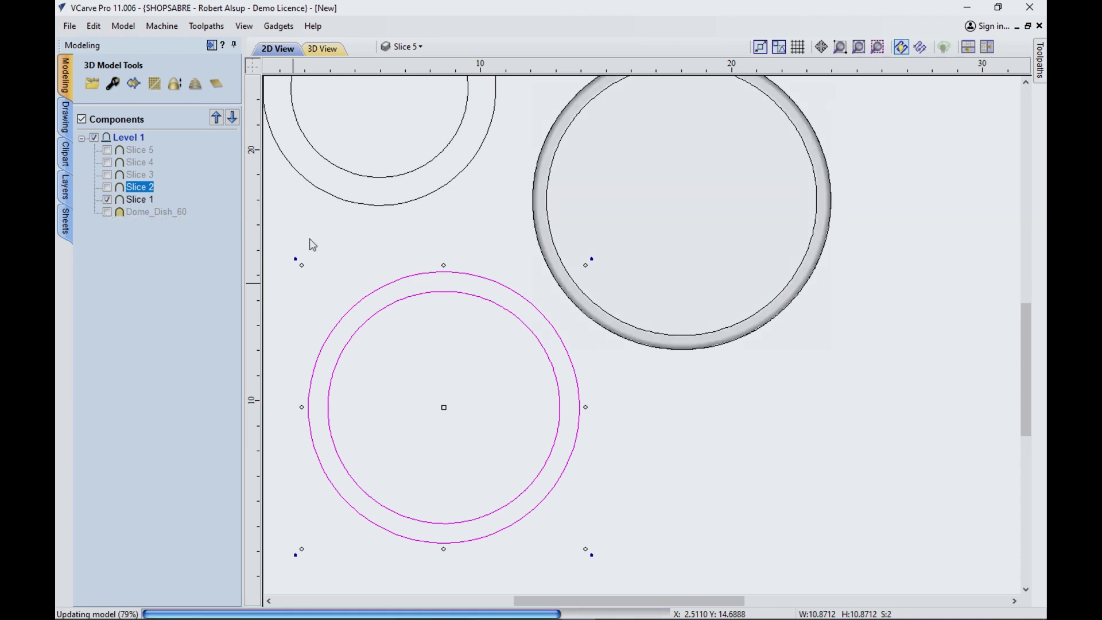
pyautogui.click(613, 321)
pyautogui.click(621, 331)
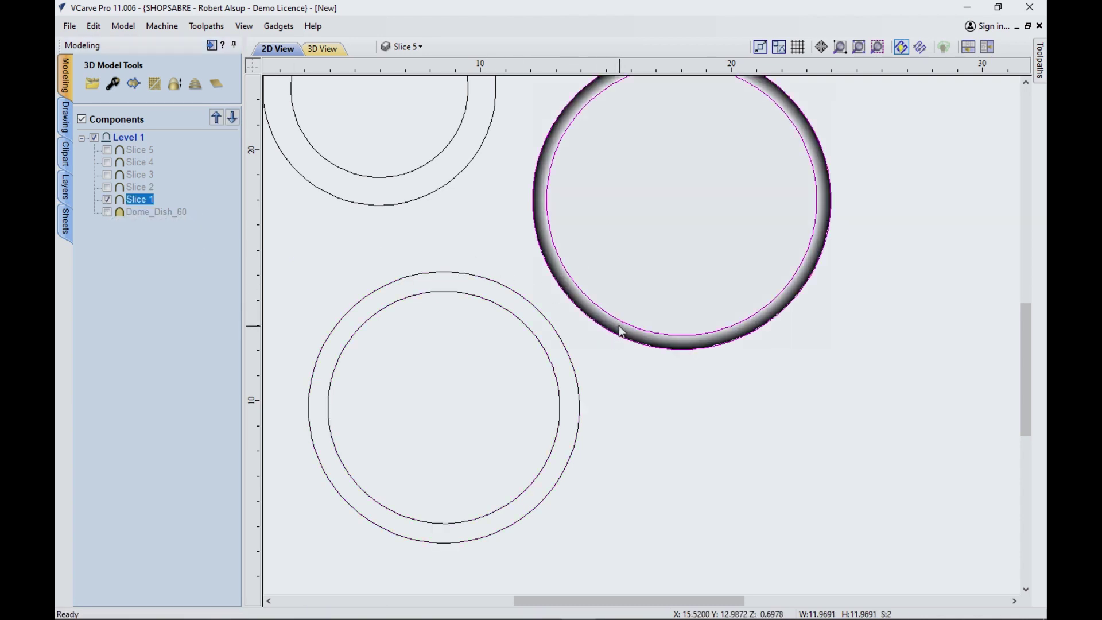
pyautogui.click(580, 218)
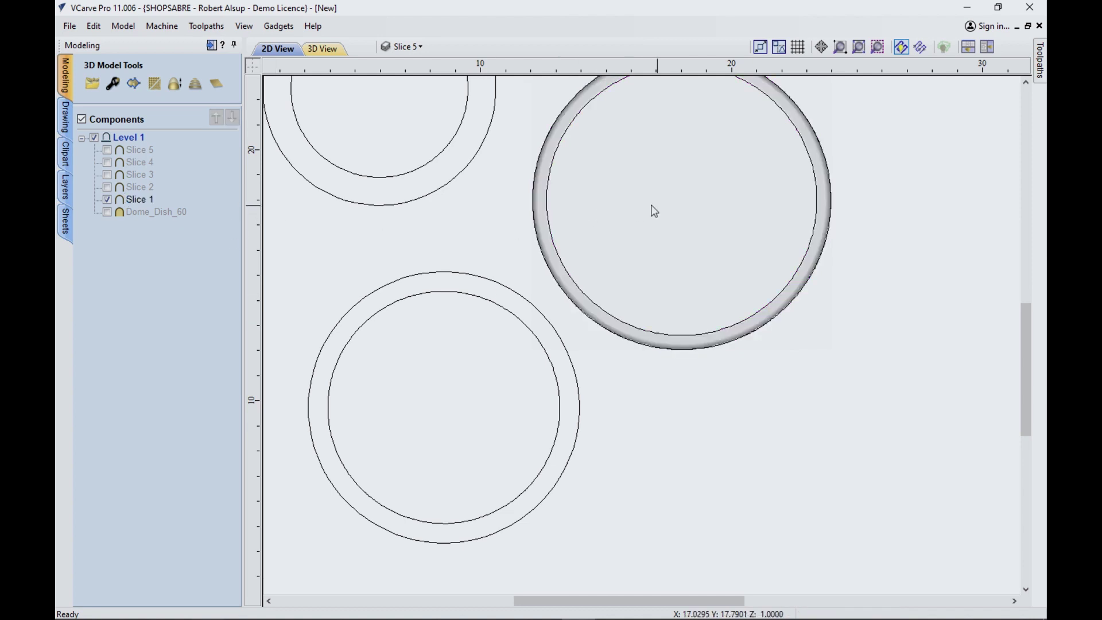
pyautogui.click(613, 331)
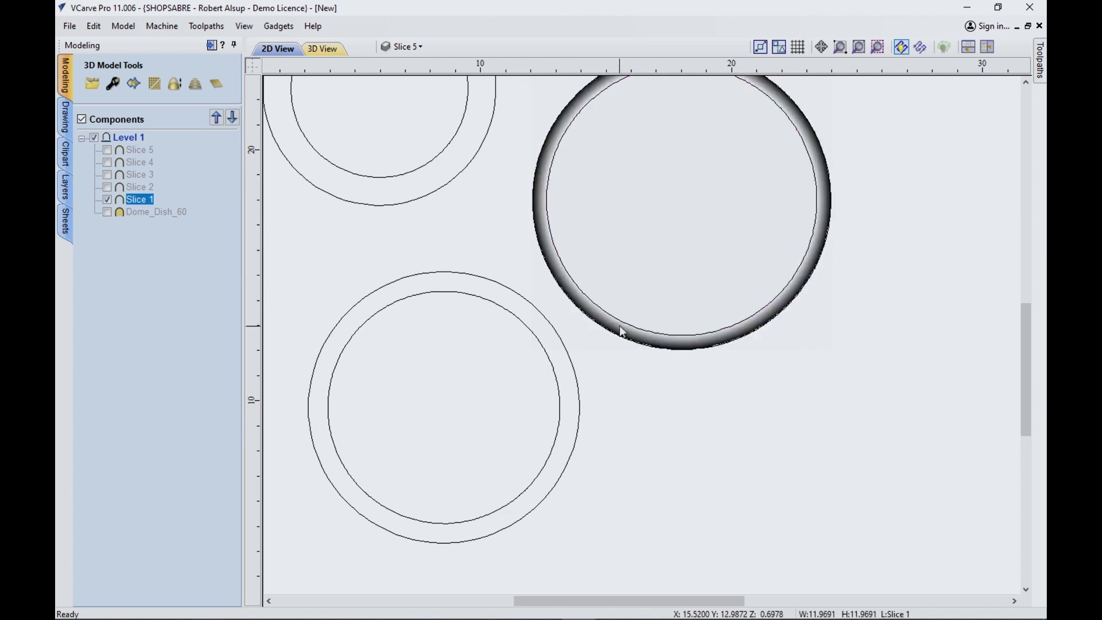
pyautogui.click(660, 274)
pyautogui.moveTo(688, 198); pyautogui.dragTo(837, 385)
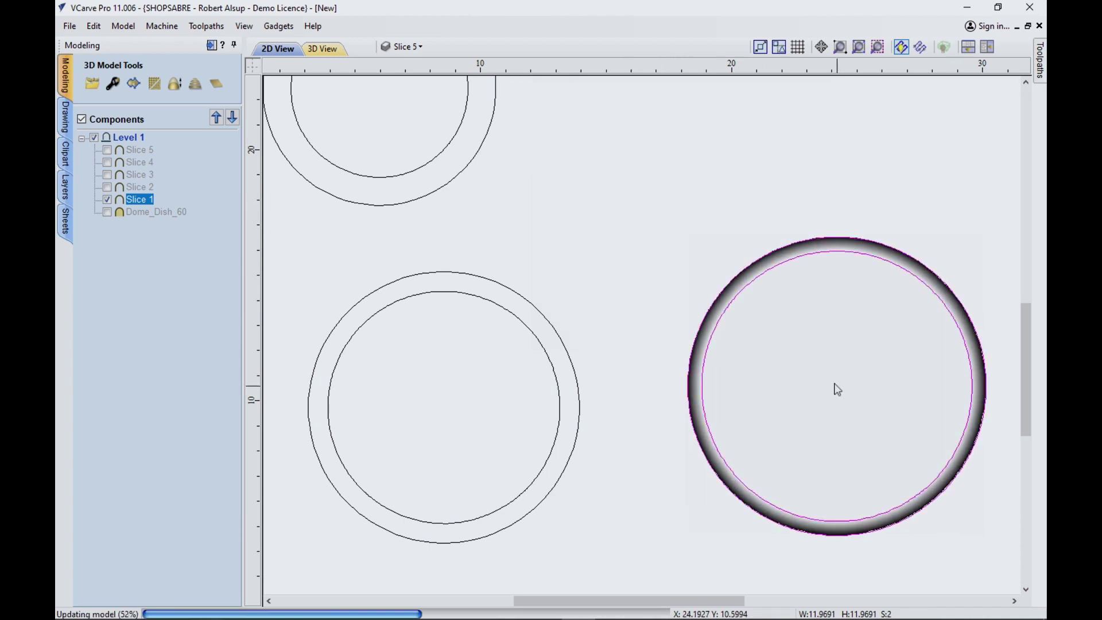
pyautogui.click(869, 177)
pyautogui.scroll(-5, 528, 187)
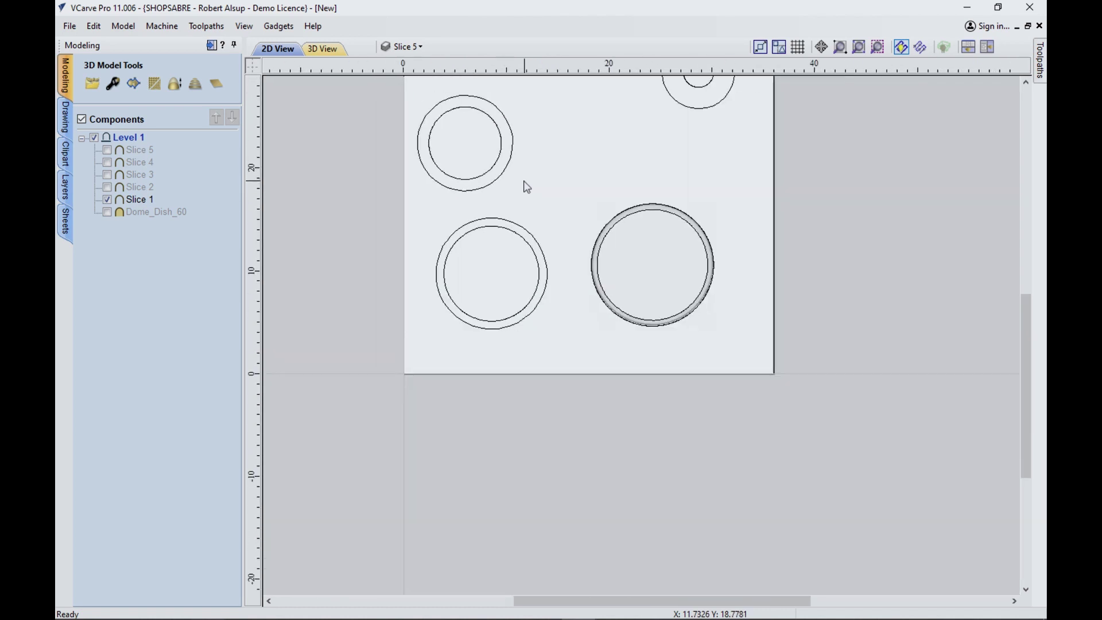
pyautogui.click(325, 50)
# Show Slices 2, 3, 5, 4 and the original Dome_Dish_60 in the 3D view.
pyautogui.moveTo(566, 269); pyautogui.dragTo(606, 211)
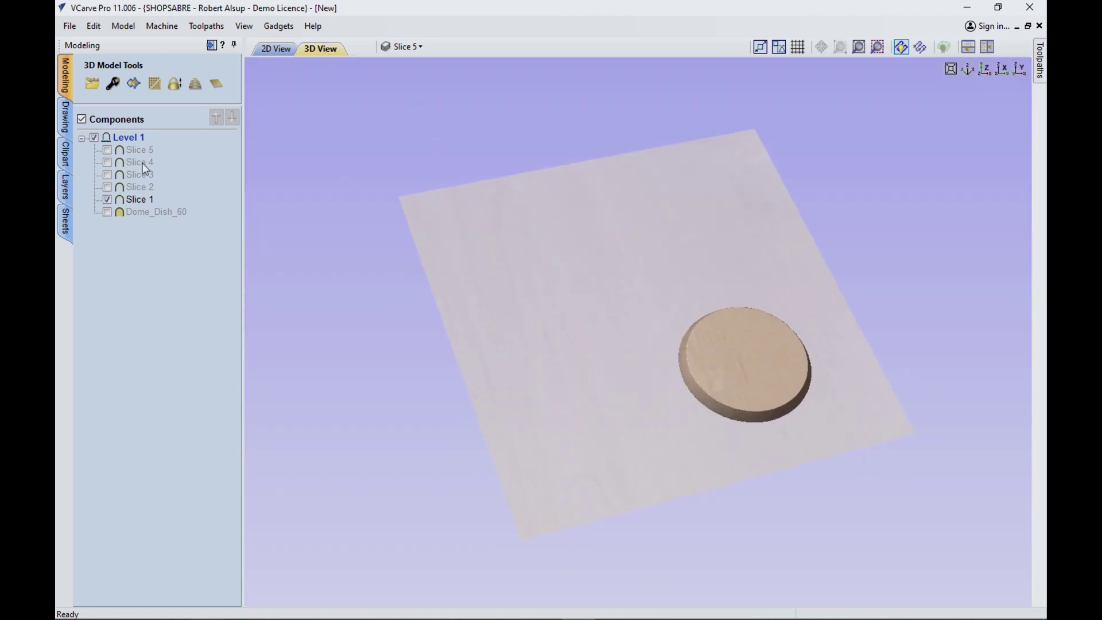
pyautogui.click(108, 188)
pyautogui.click(107, 175)
pyautogui.click(107, 149)
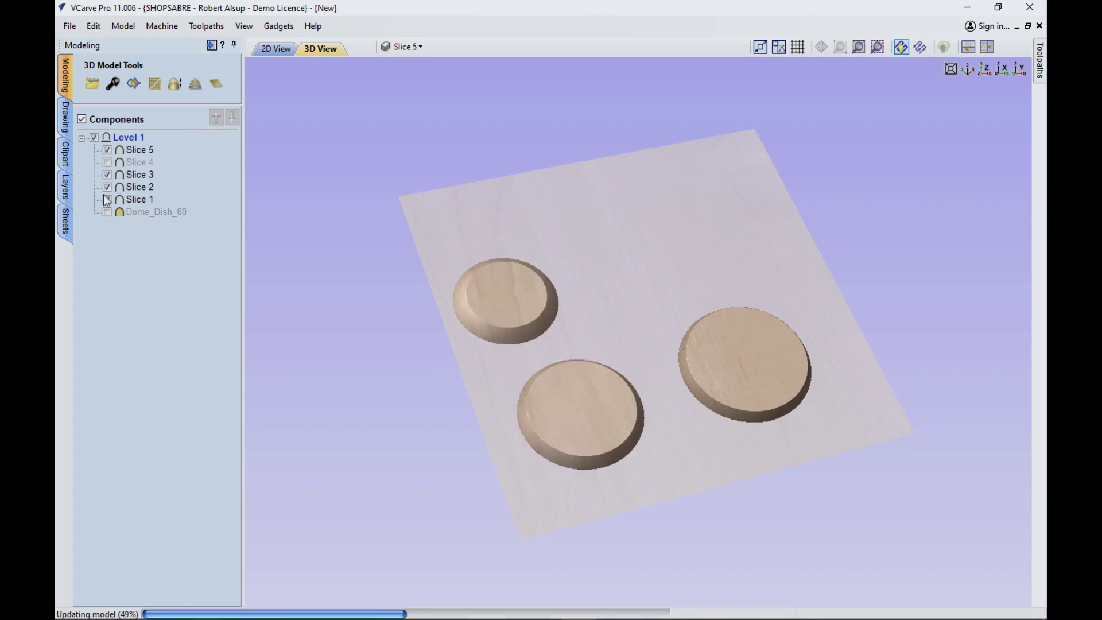
pyautogui.click(107, 163)
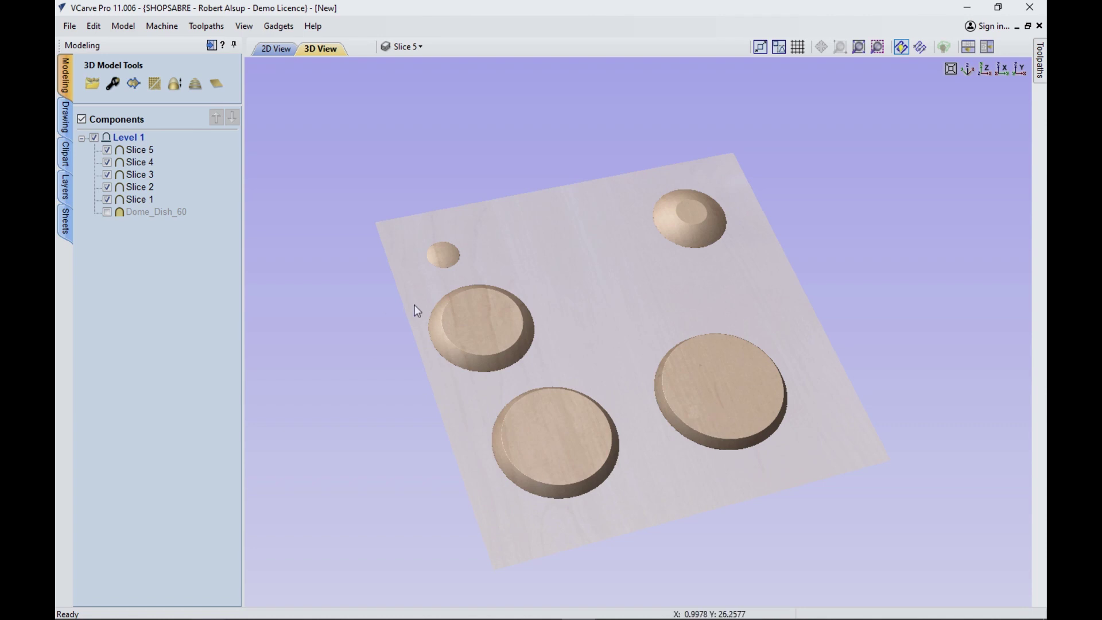
pyautogui.click(107, 212)
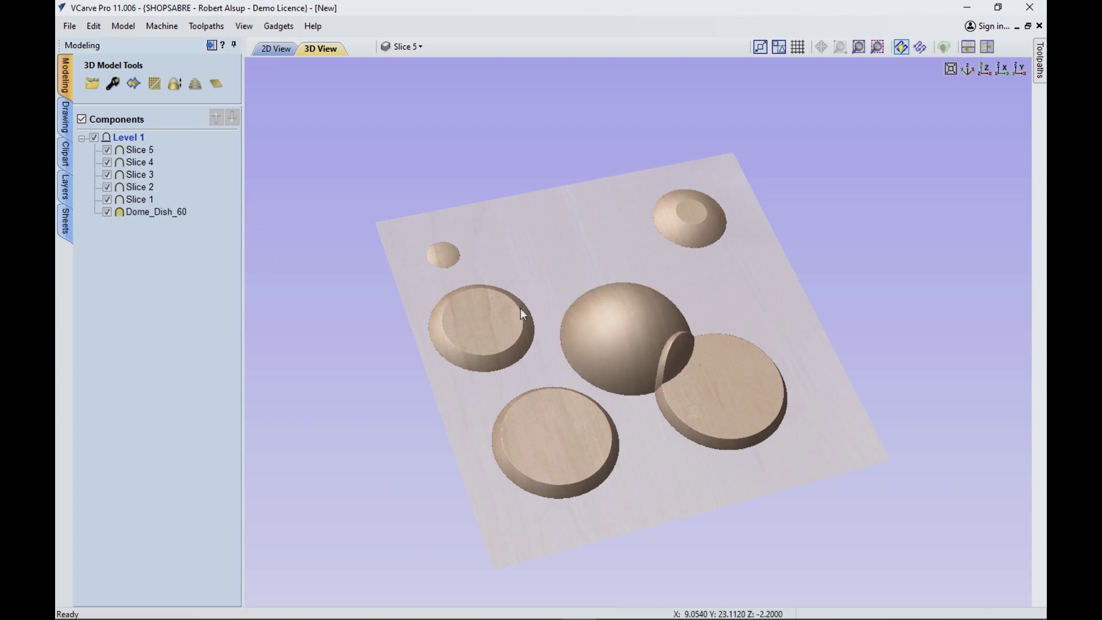
# In 2D, move Dome_Dish_60 up into the empty gap and check the layout in 3D.
pyautogui.click(278, 50)
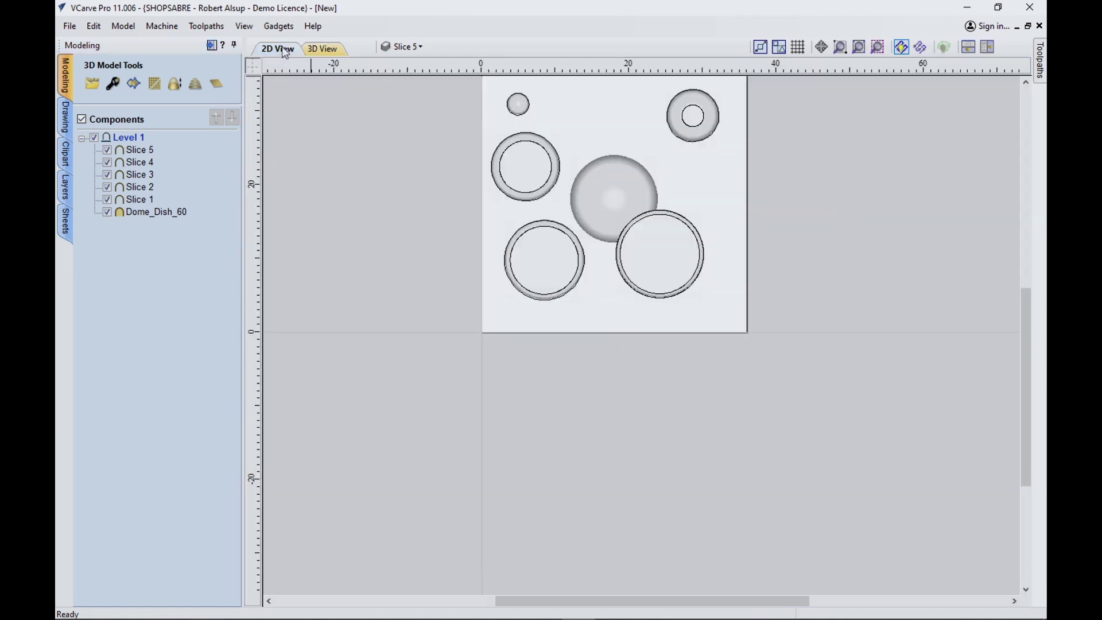
pyautogui.click(602, 203)
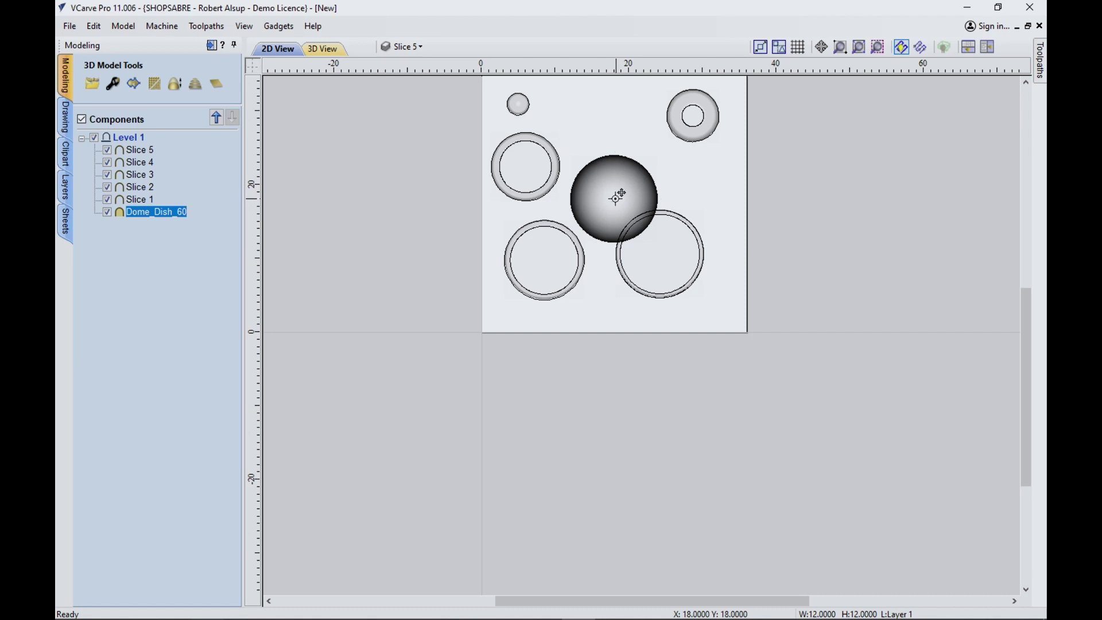
pyautogui.moveTo(618, 199); pyautogui.dragTo(618, 171)
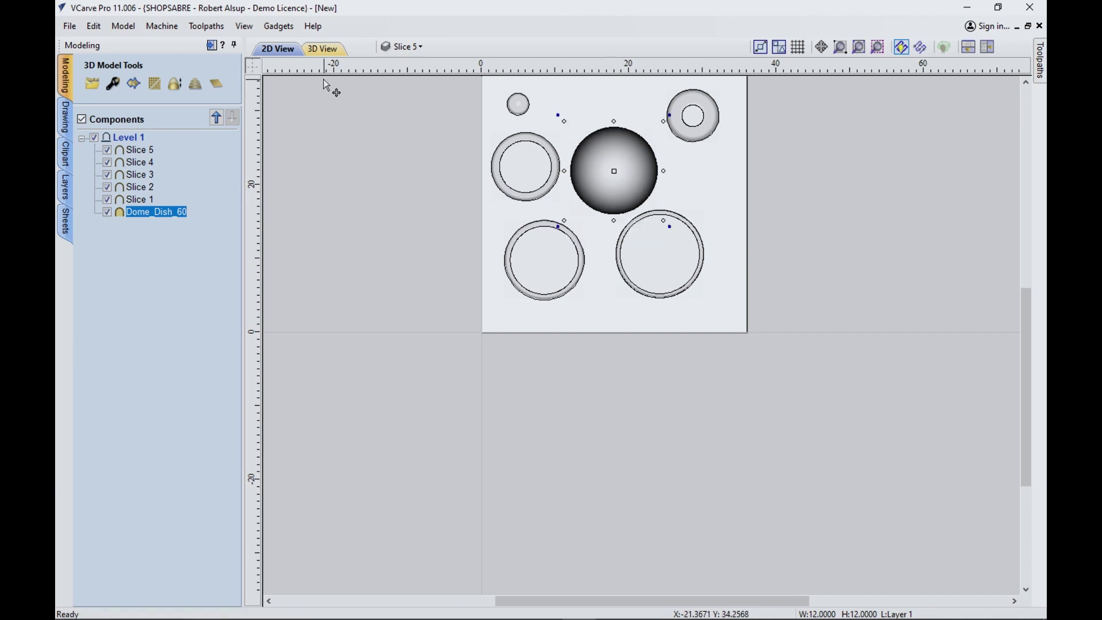
pyautogui.click(323, 49)
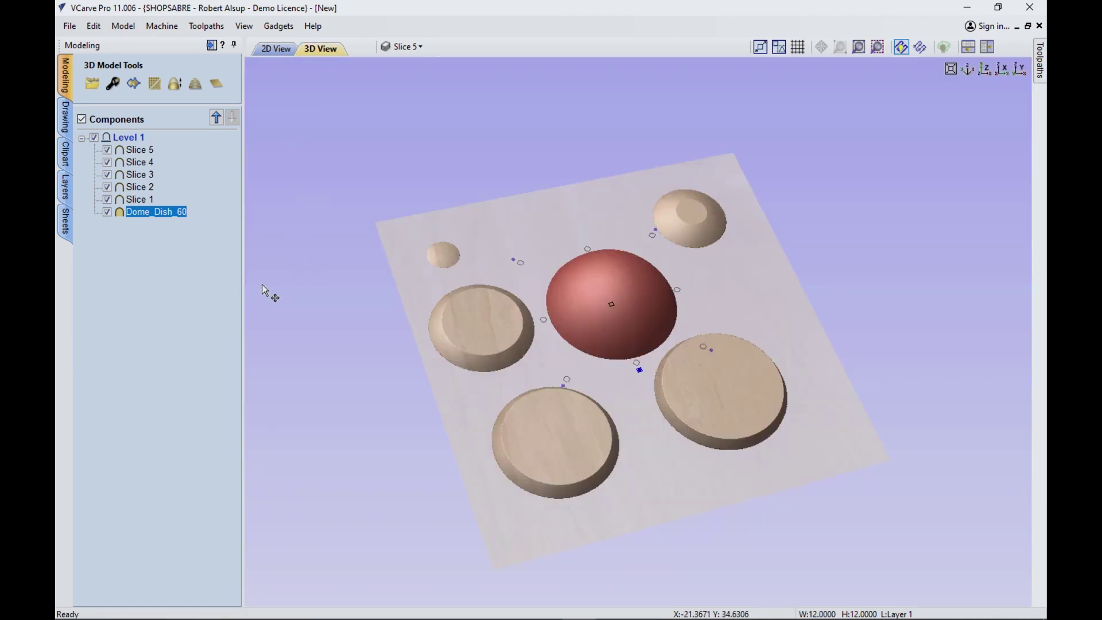
pyautogui.click(362, 380)
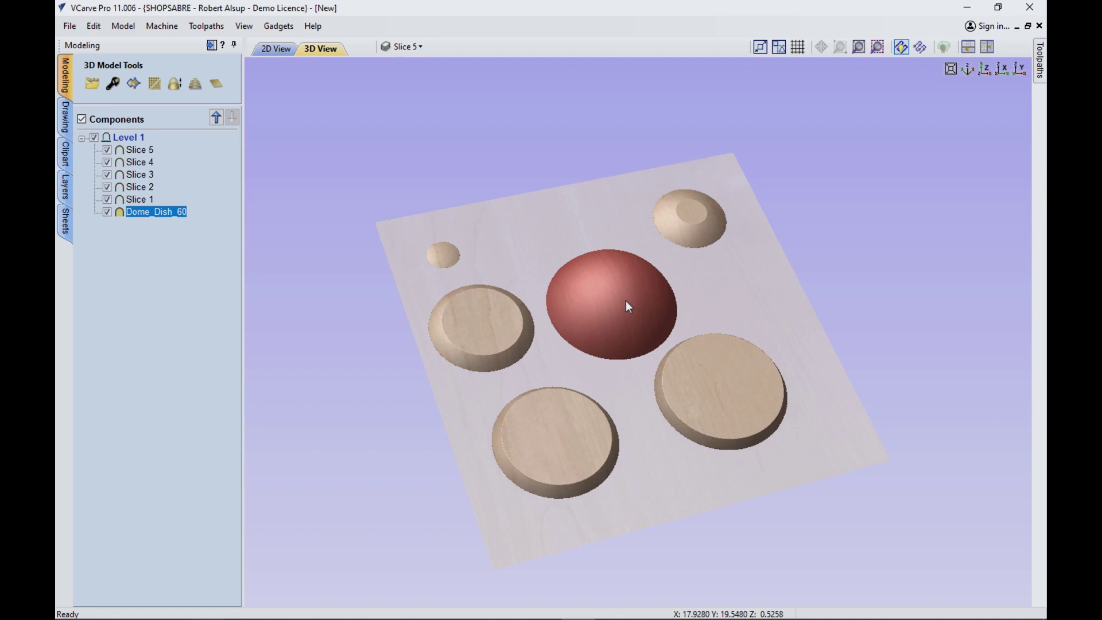
# Return with F2 to the 2D view of the 12 x 12 x 0.75 inch flange drawing.
pyautogui.press('F2')
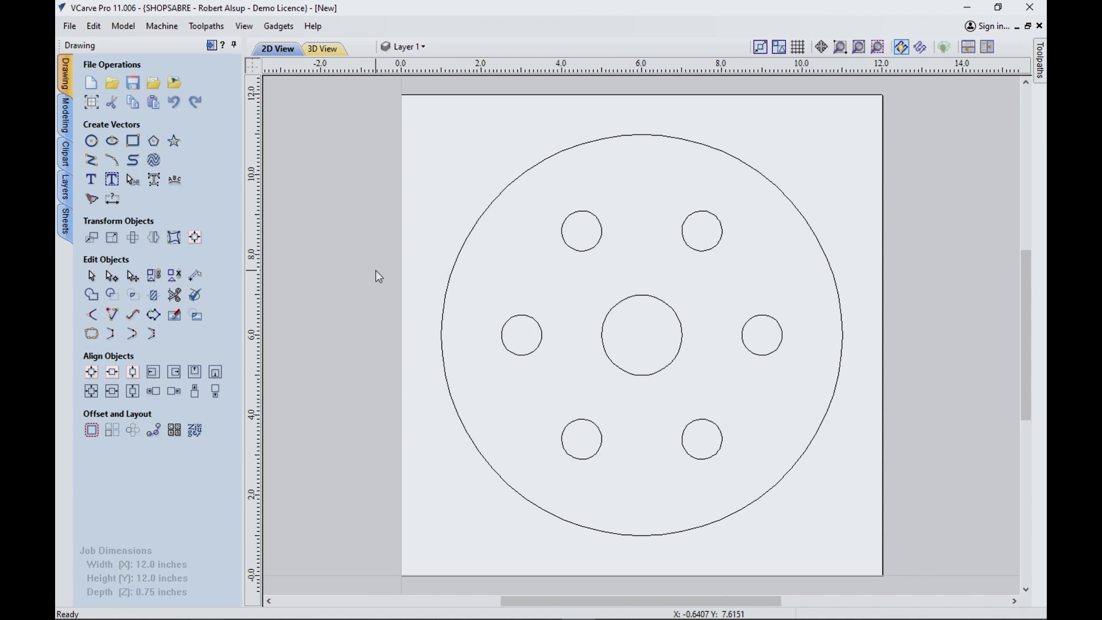
# Resize all flange vectors to 12 inches wide with Set Size, then undo back to 10 inches.
pyautogui.moveTo(419, 124); pyautogui.dragTo(878, 563)
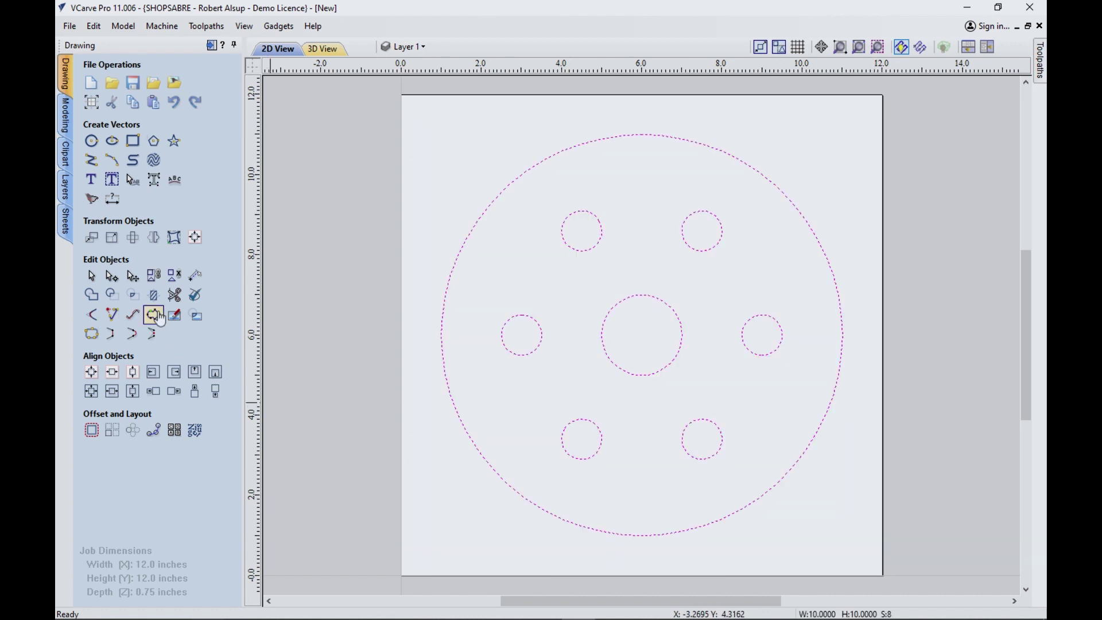
pyautogui.click(114, 238)
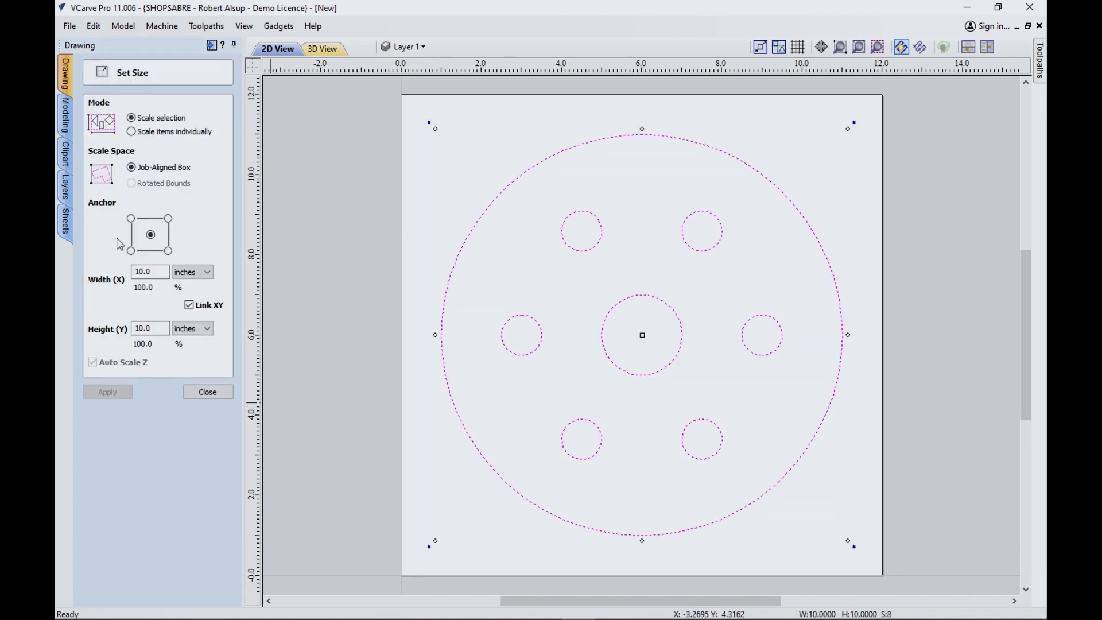
pyautogui.moveTo(151, 272); pyautogui.dragTo(129, 274)
pyautogui.write('12')
pyautogui.click(107, 391)
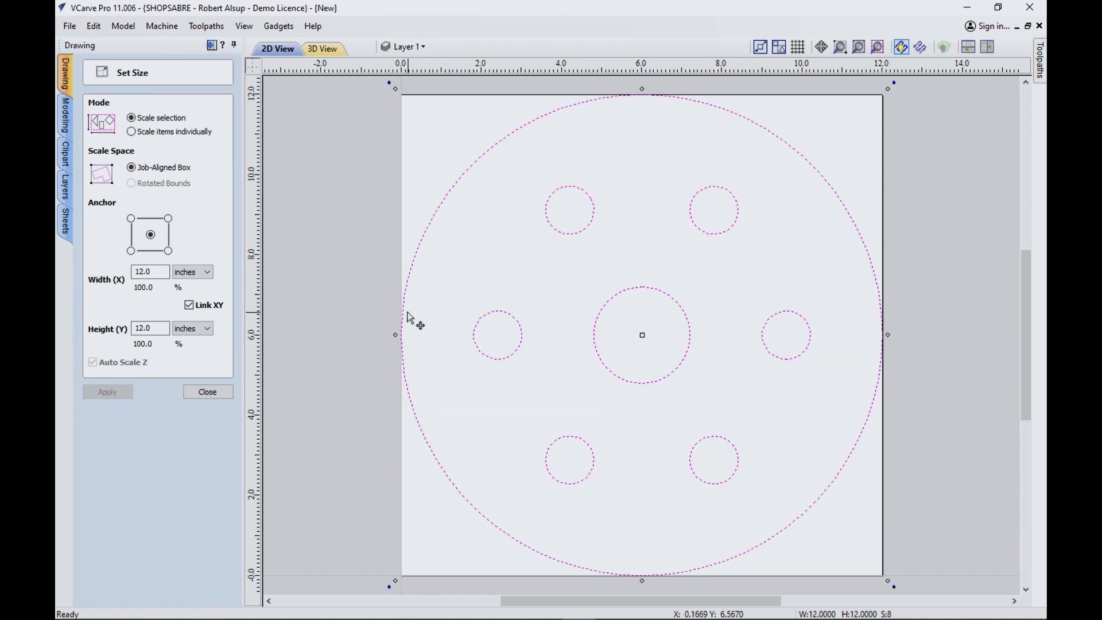
pyautogui.click(210, 392)
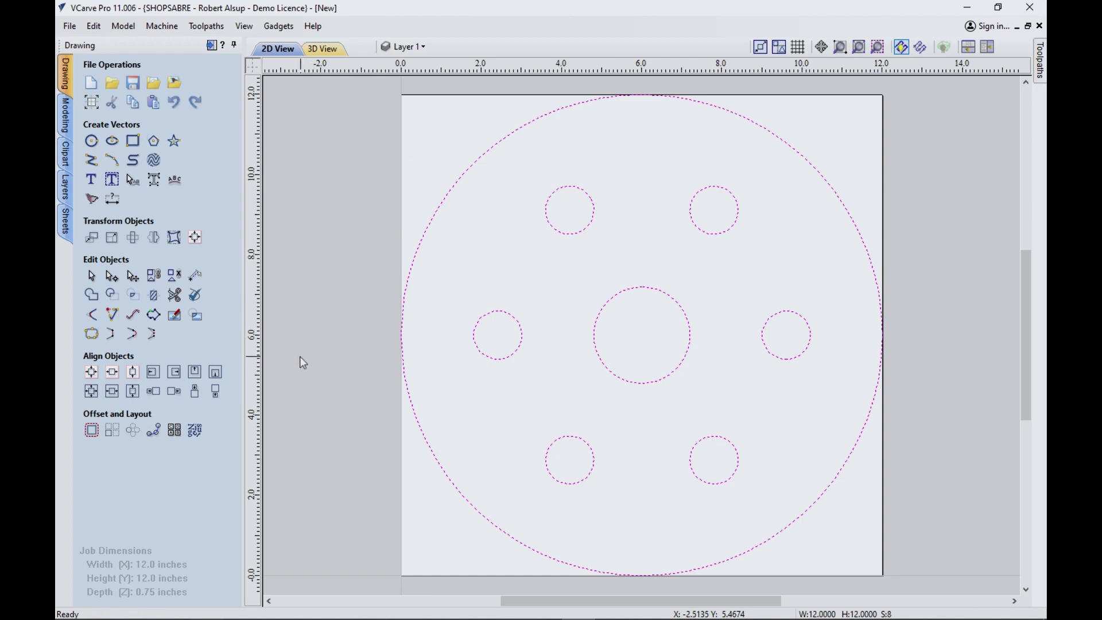
pyautogui.hotkey('ctrl', 'z')
# Scale the left and right side holes individually to 0.75 inch width.
pyautogui.click(325, 338)
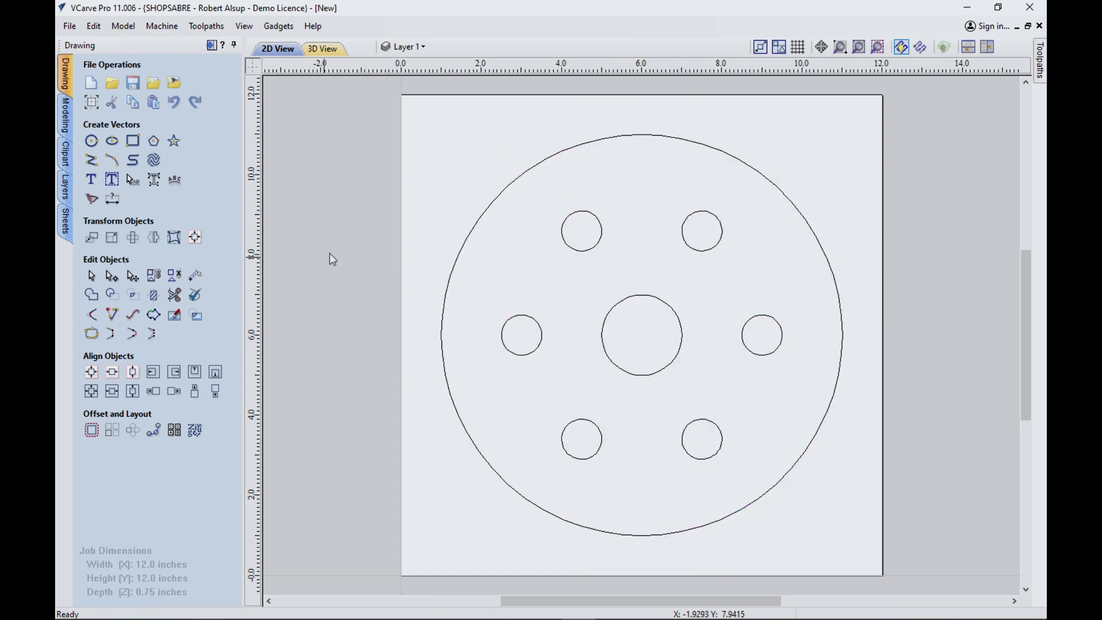
pyautogui.click(112, 237)
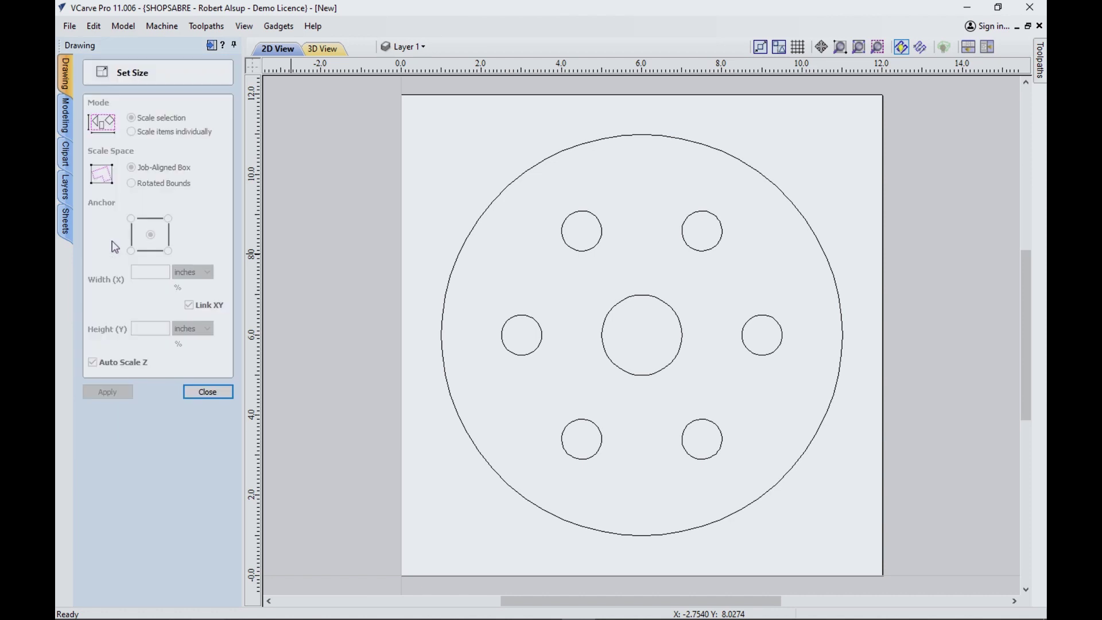
pyautogui.click(521, 314)
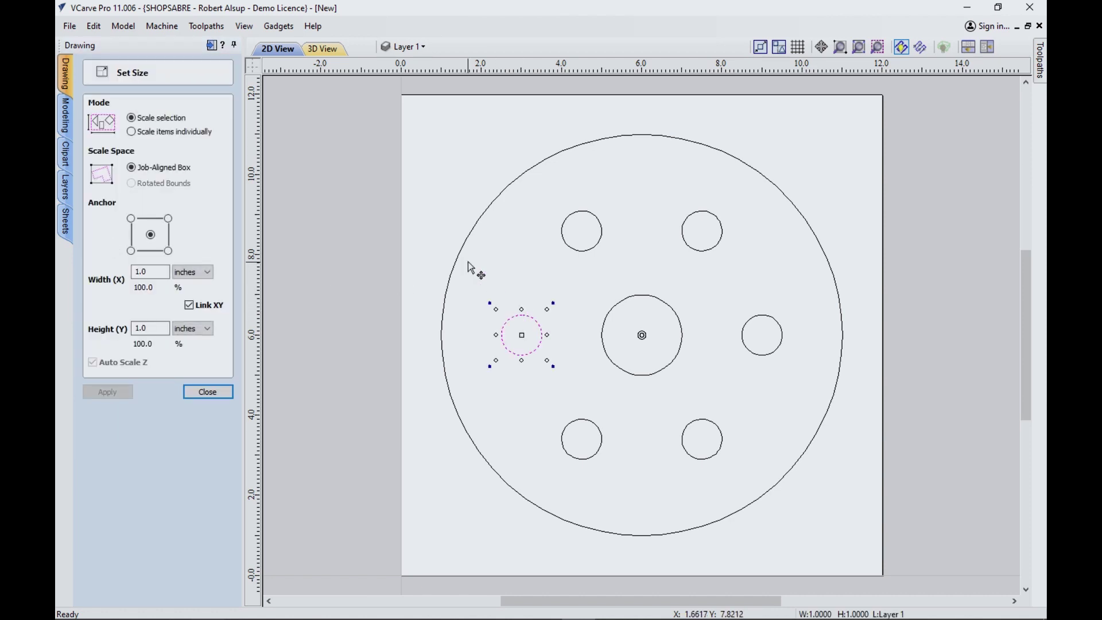
pyautogui.keyDown('shift'); pyautogui.click(776, 318); pyautogui.keyUp('shift')
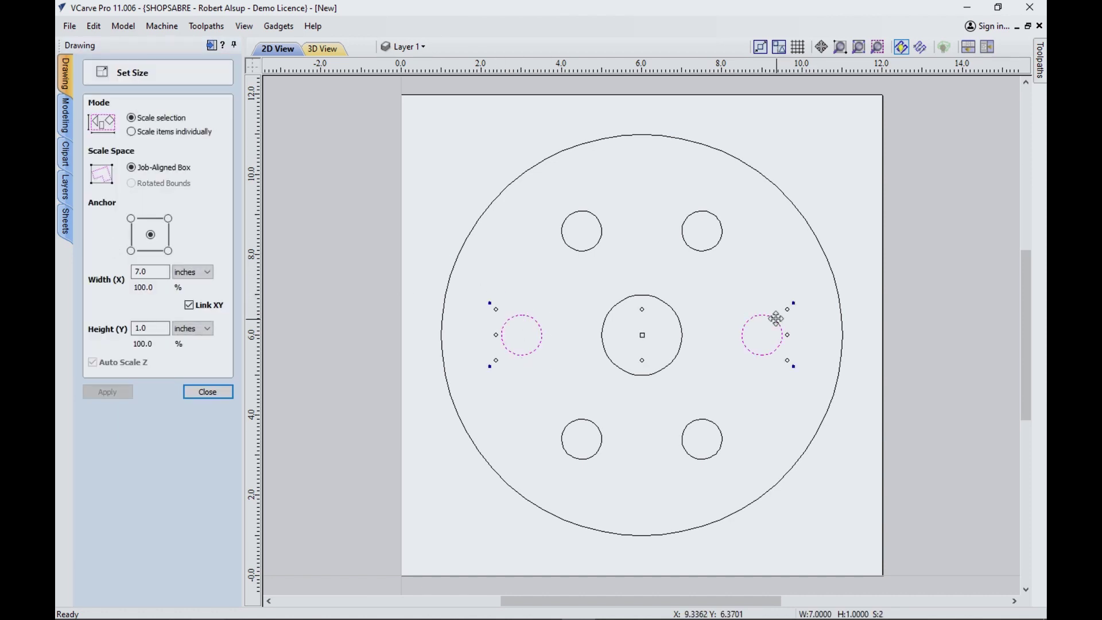
pyautogui.click(131, 133)
pyautogui.doubleClick(142, 271)
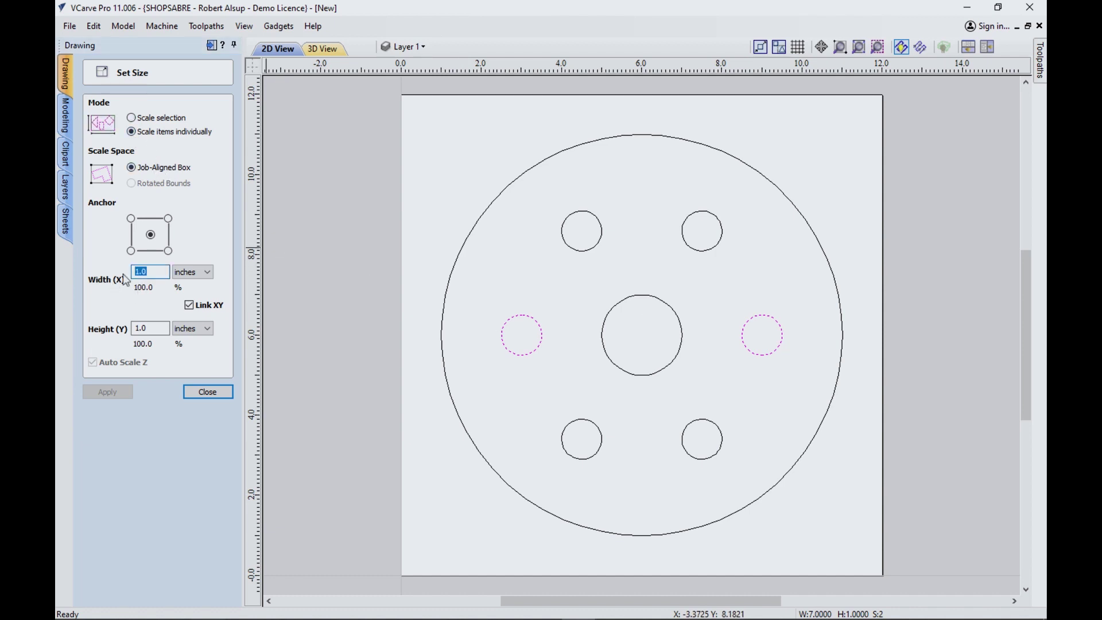
pyautogui.write('.75')
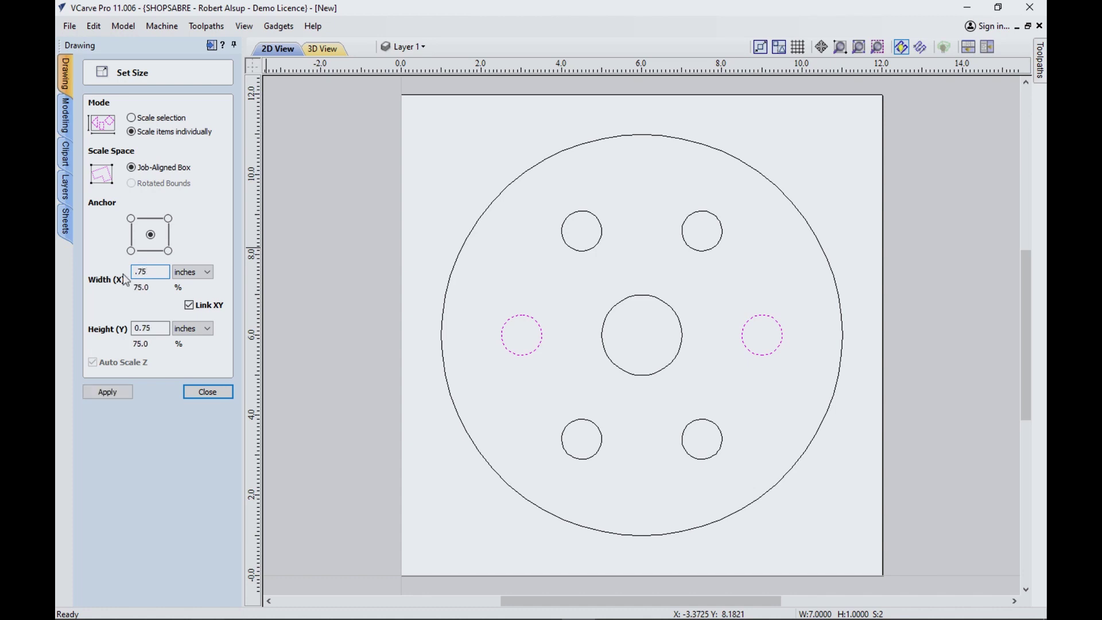
pyautogui.click(112, 393)
pyautogui.click(203, 391)
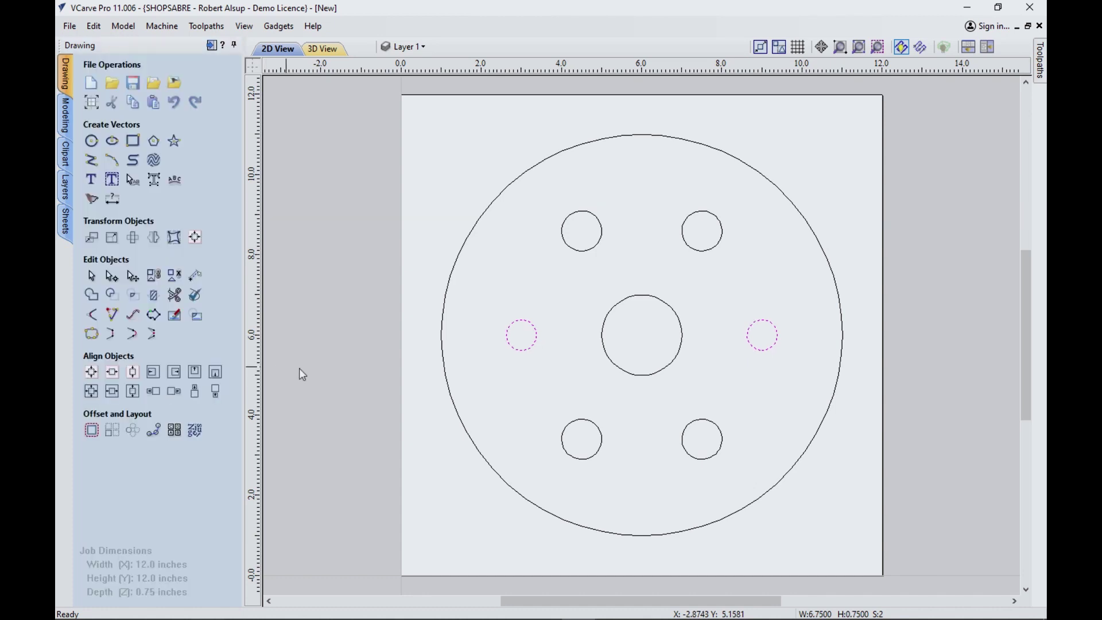